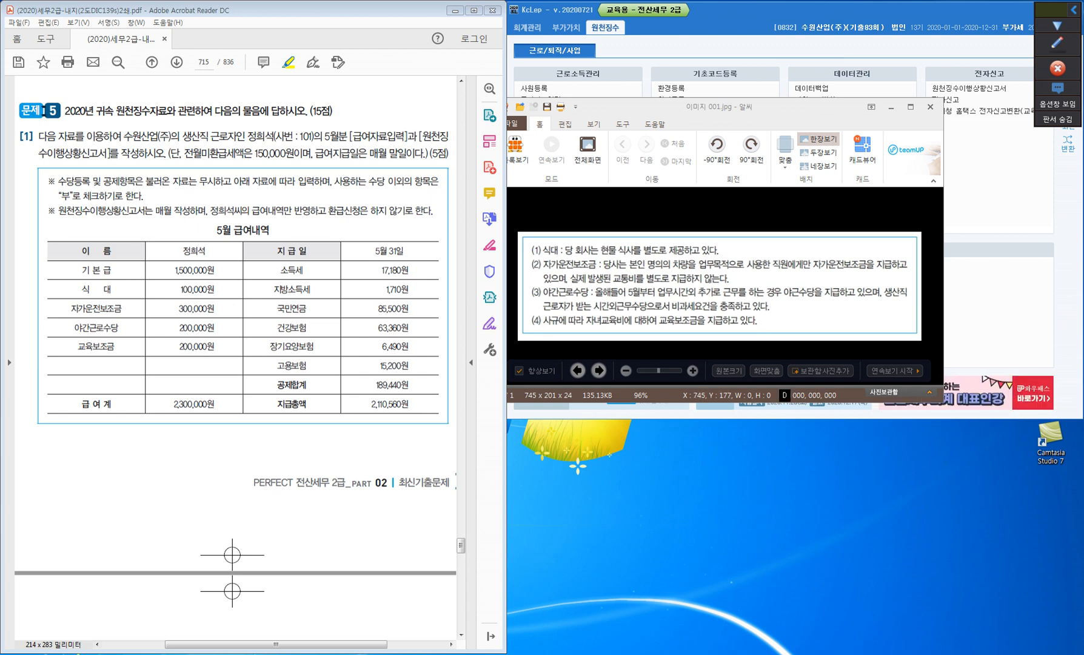
Read question 5 [1] with its May payroll table and the allowance notes (1) to (4) on the following page.
scroll(236, 357, down, 10)
scroll(236, 358, down, 2)
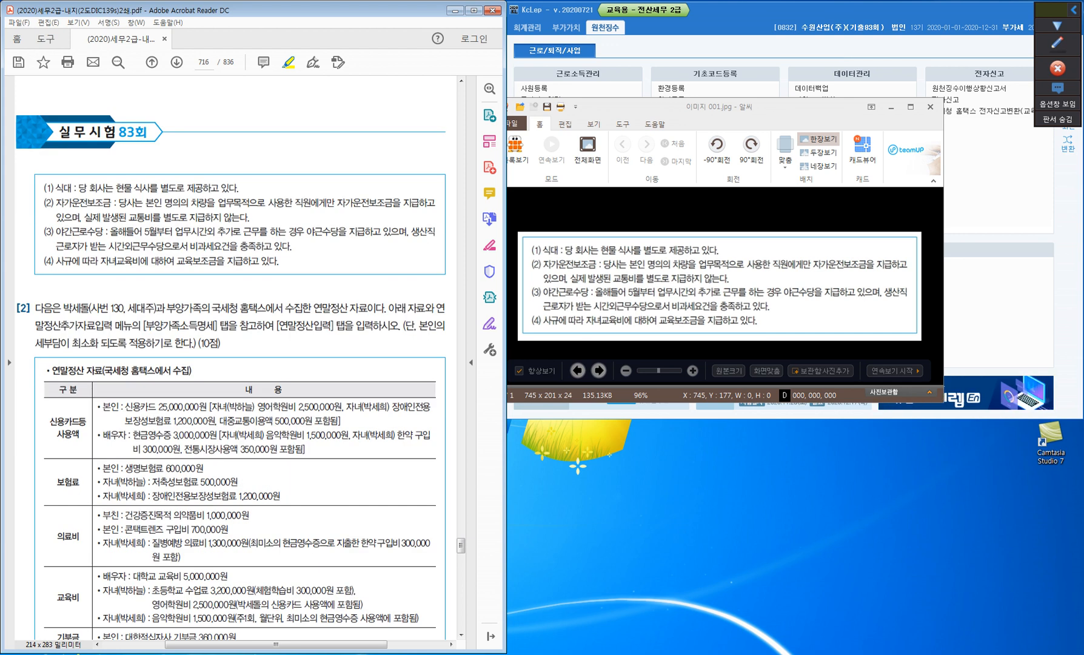
scroll(237, 358, up, 12)
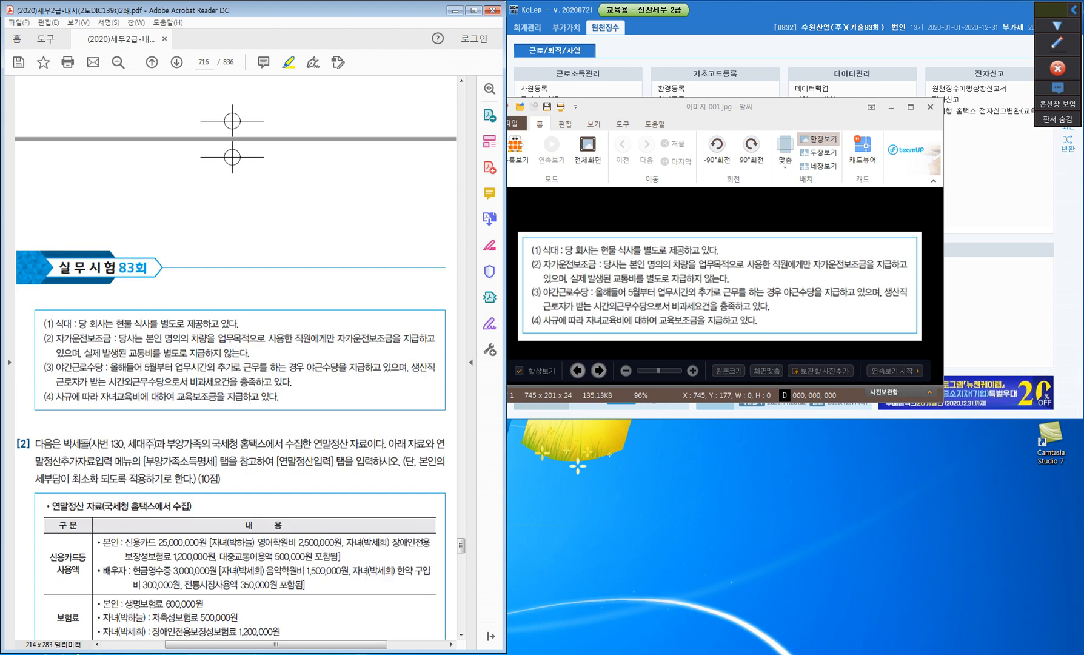
scroll(237, 358, up, 3)
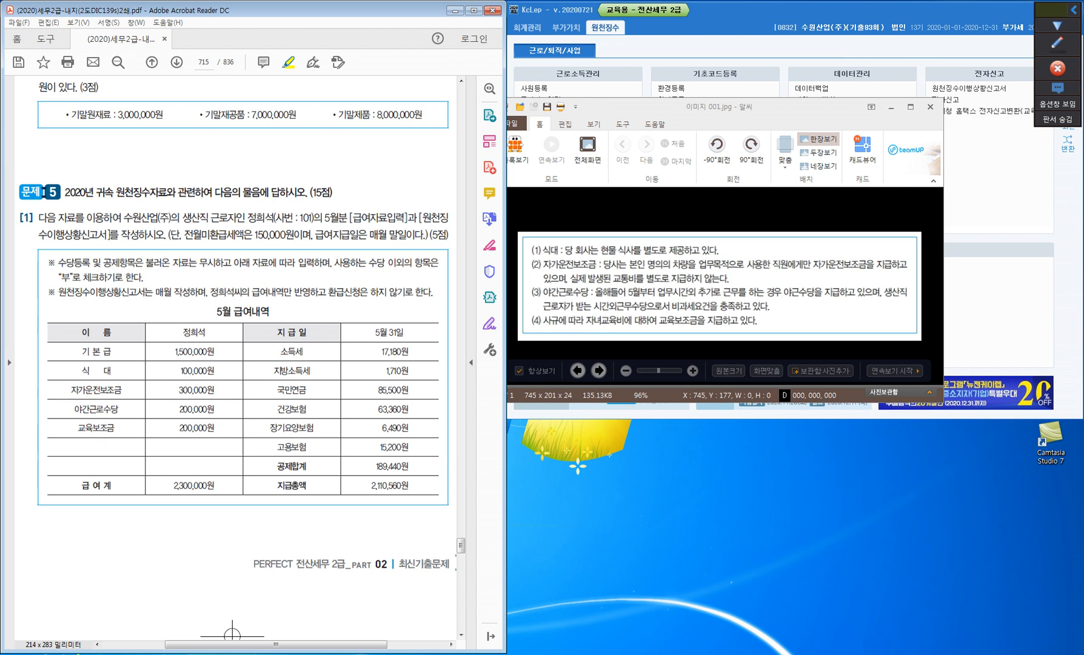
scroll(236, 358, down, 9)
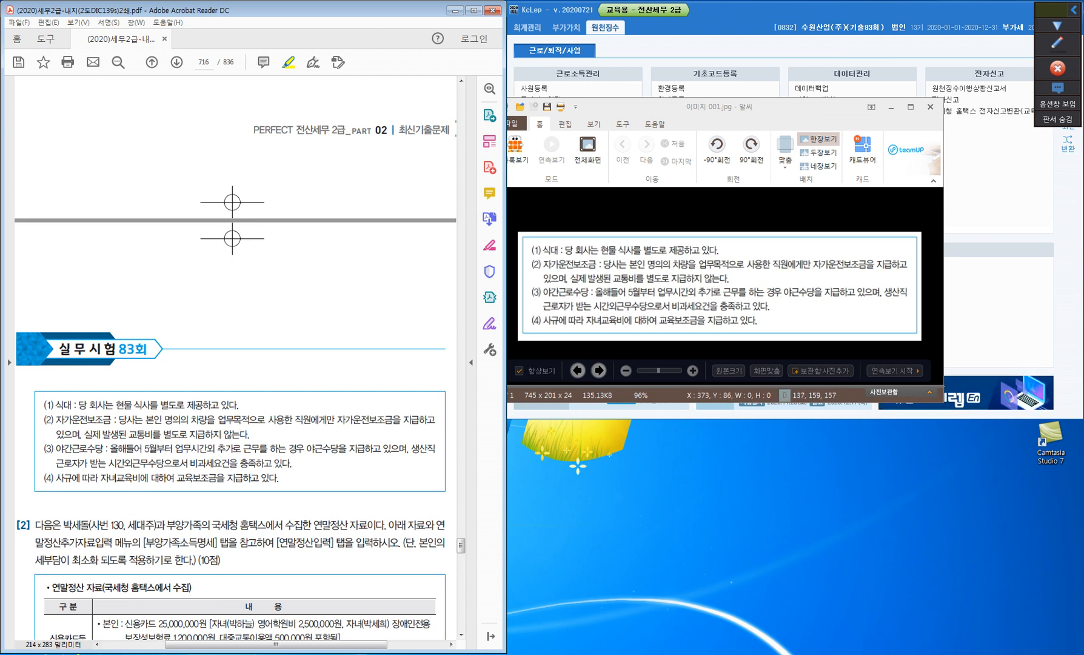
scroll(235, 358, up, 6)
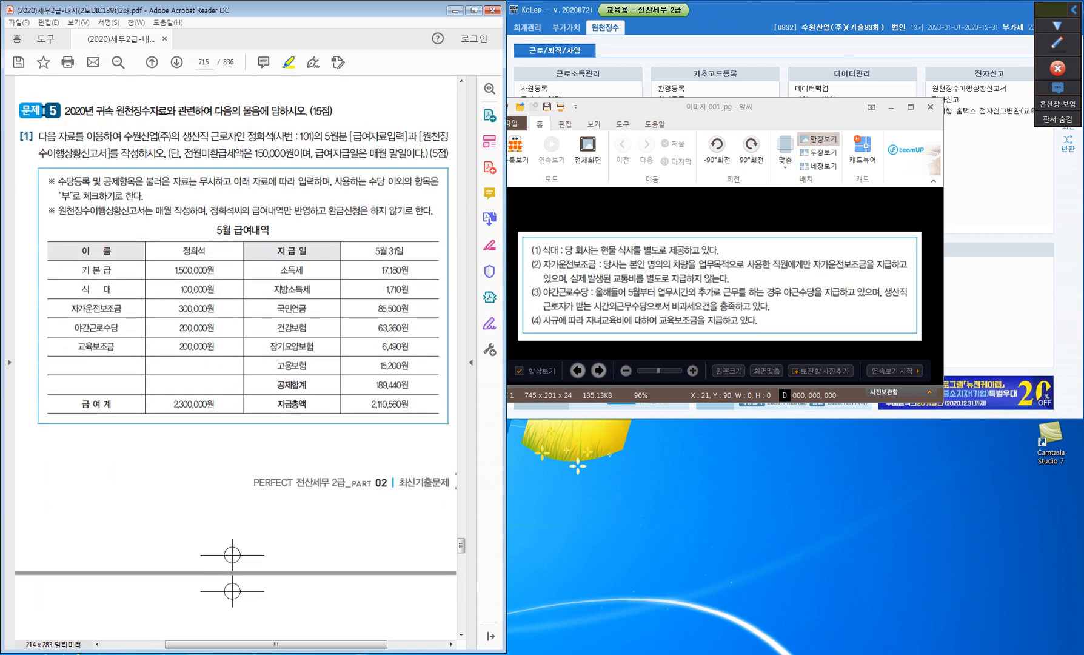
scroll(236, 357, up, 1)
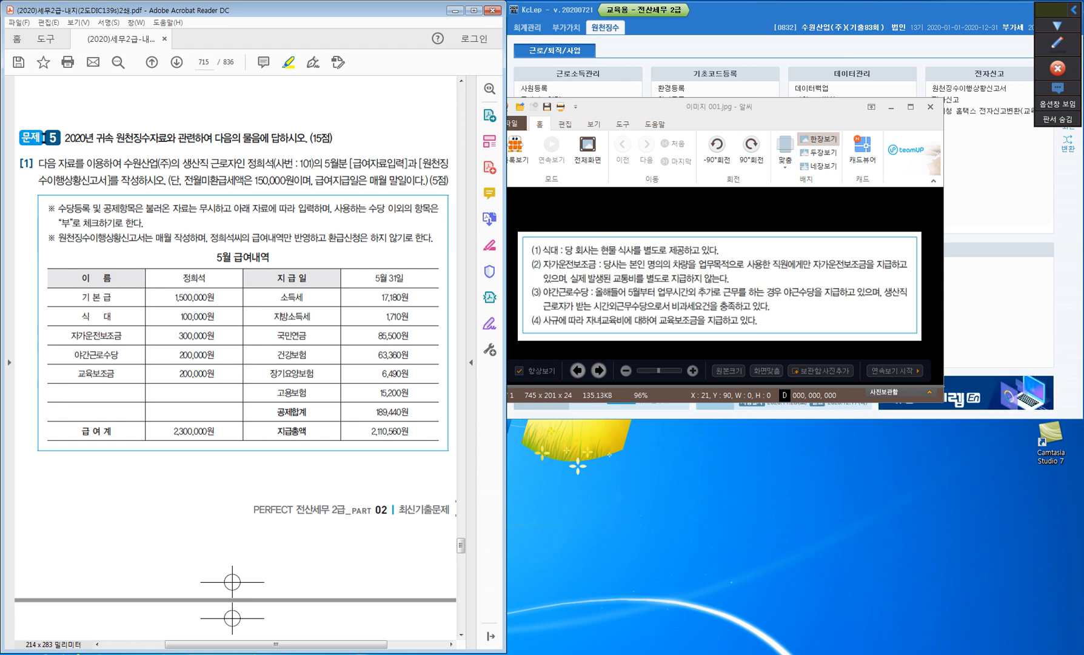
Highlight the employee, the required forms 급여자료입력 and 원천징수이행상황신고서, and the 전월미환급세액 of 150,000원 in the question.
drag(247, 163, 449, 164)
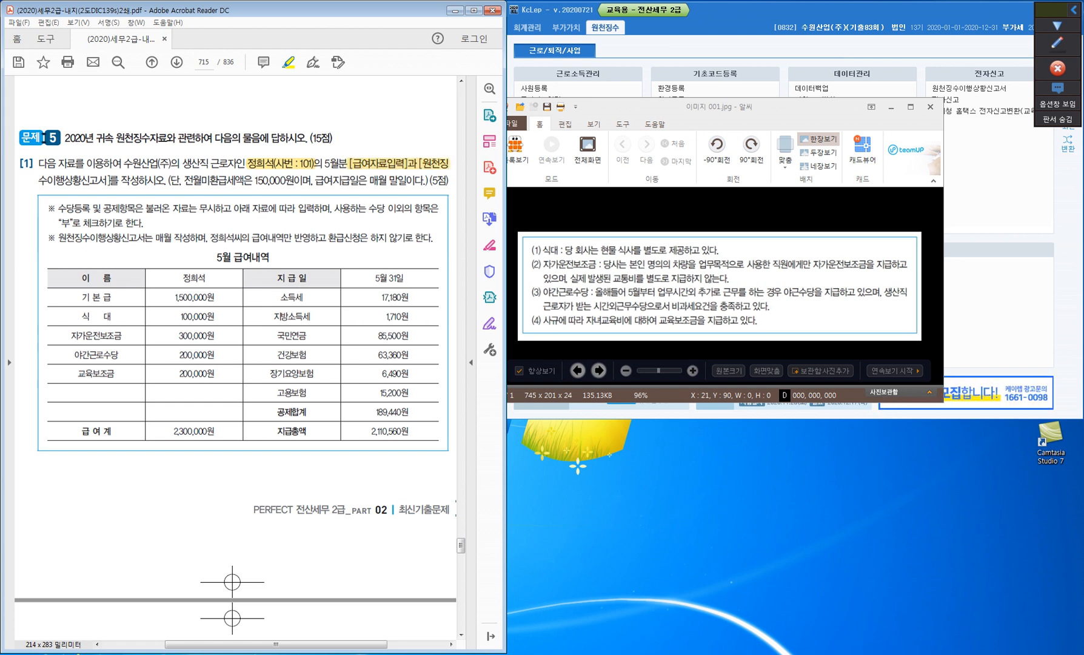
drag(37, 181, 111, 180)
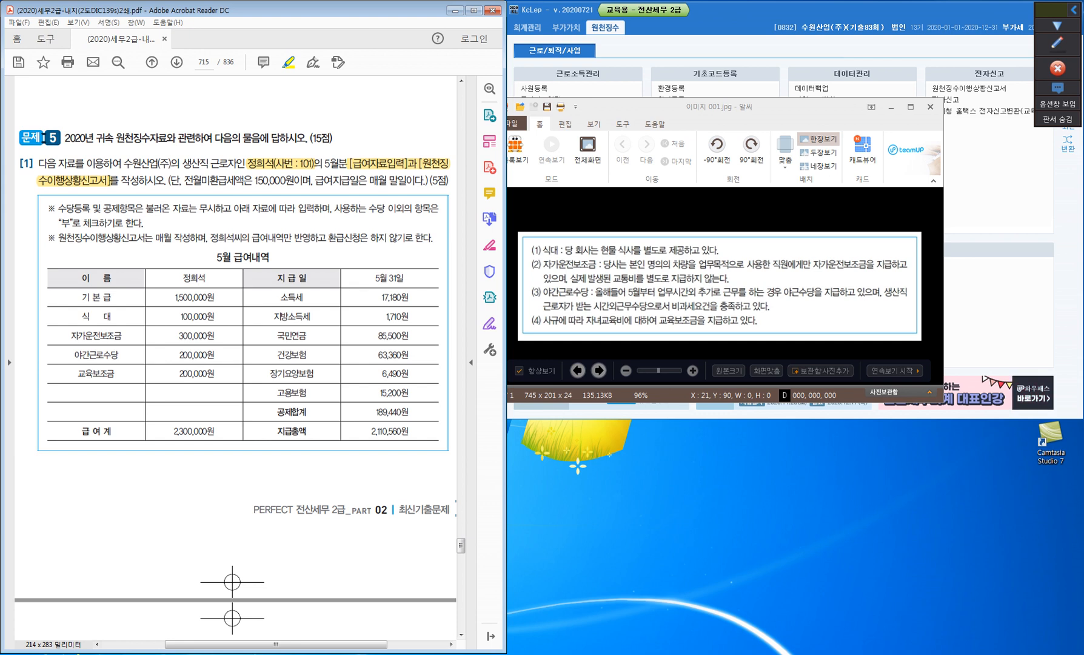
mouse_move(183, 180)
mouse_down()
mouse_move(312, 180)
mouse_move(295, 180)
mouse_up()
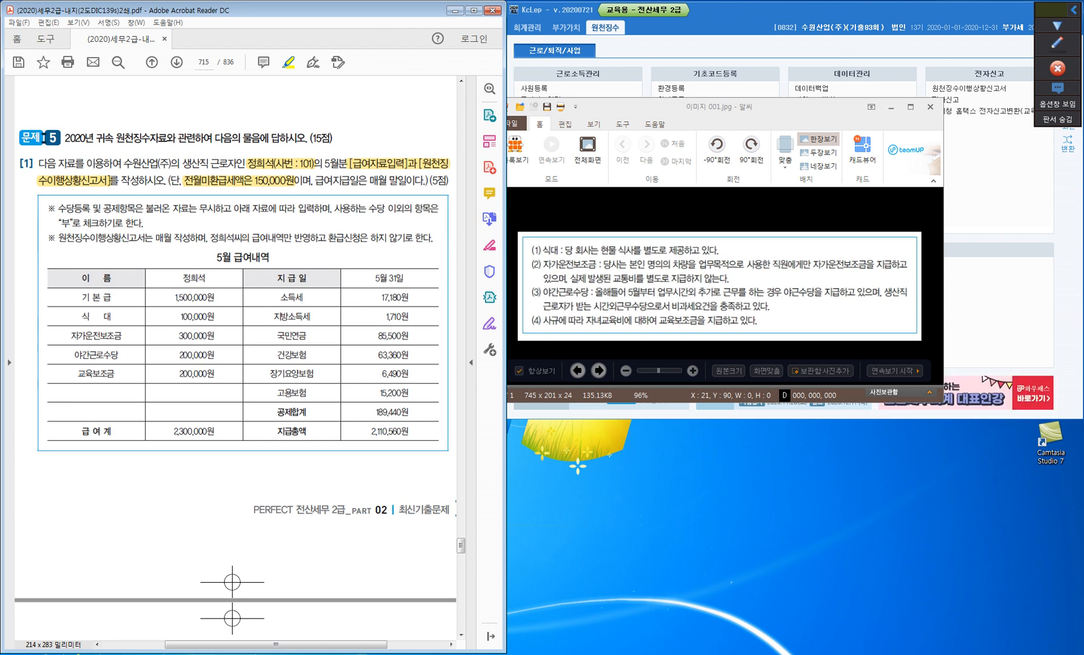
Number the two required forms ① and ② in red pen and draw an arrow from 전월미환급세액 to ②.
click(1057, 44)
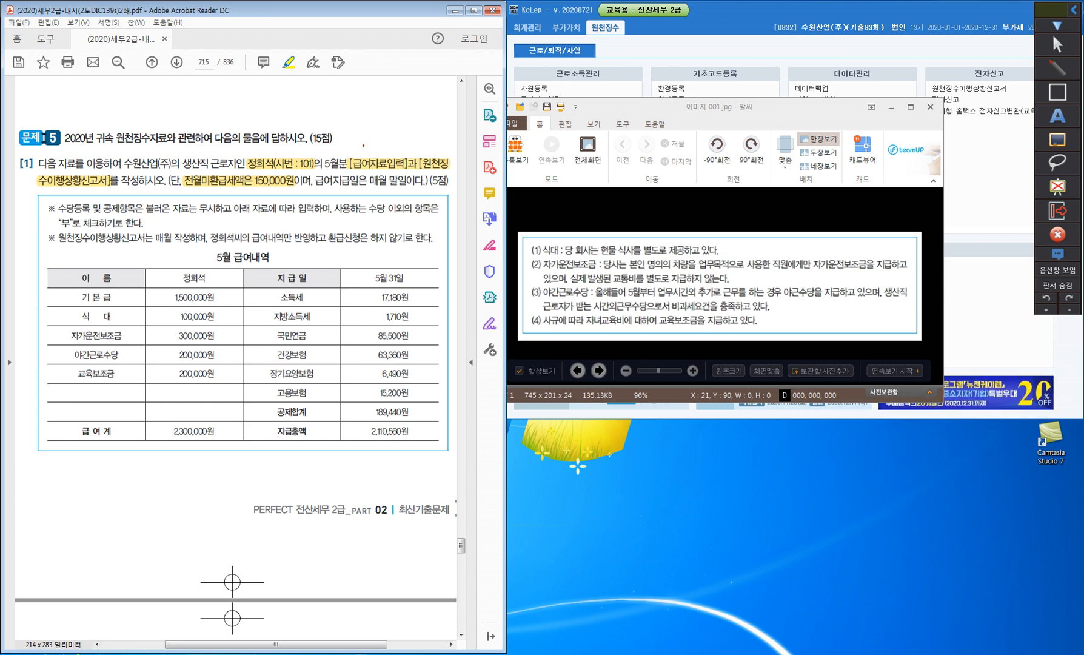
mouse_move(363, 143)
mouse_down()
mouse_move(360, 155)
mouse_move(429, 152)
mouse_move(434, 142)
mouse_move(437, 154)
mouse_up()
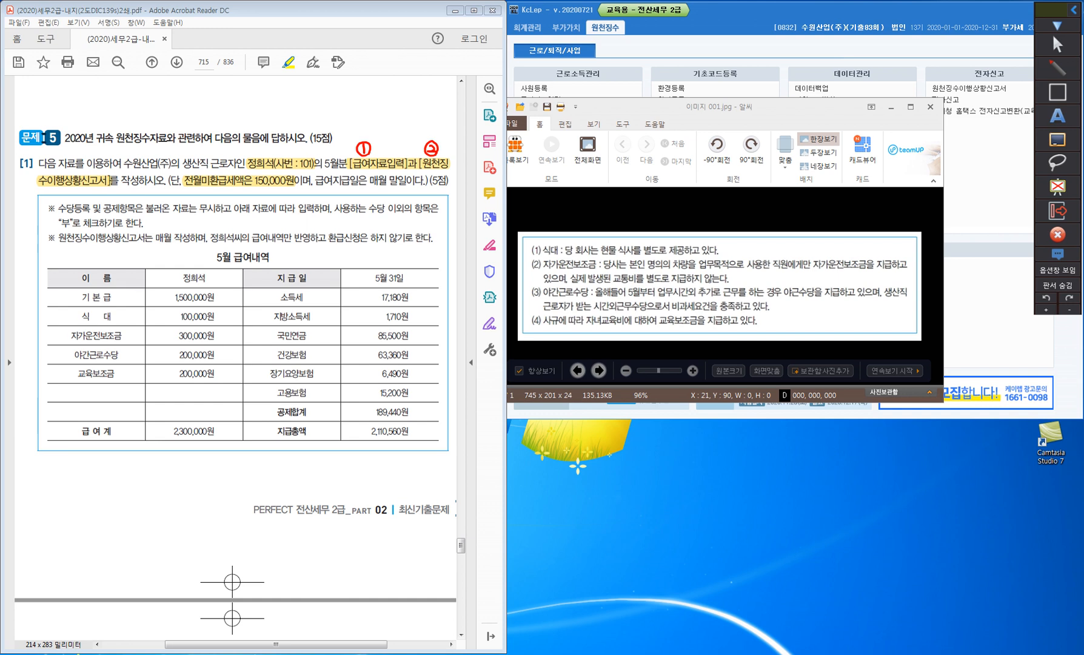
mouse_move(217, 179)
mouse_down()
mouse_move(358, 106)
mouse_move(391, 109)
mouse_move(423, 143)
mouse_move(413, 137)
mouse_up()
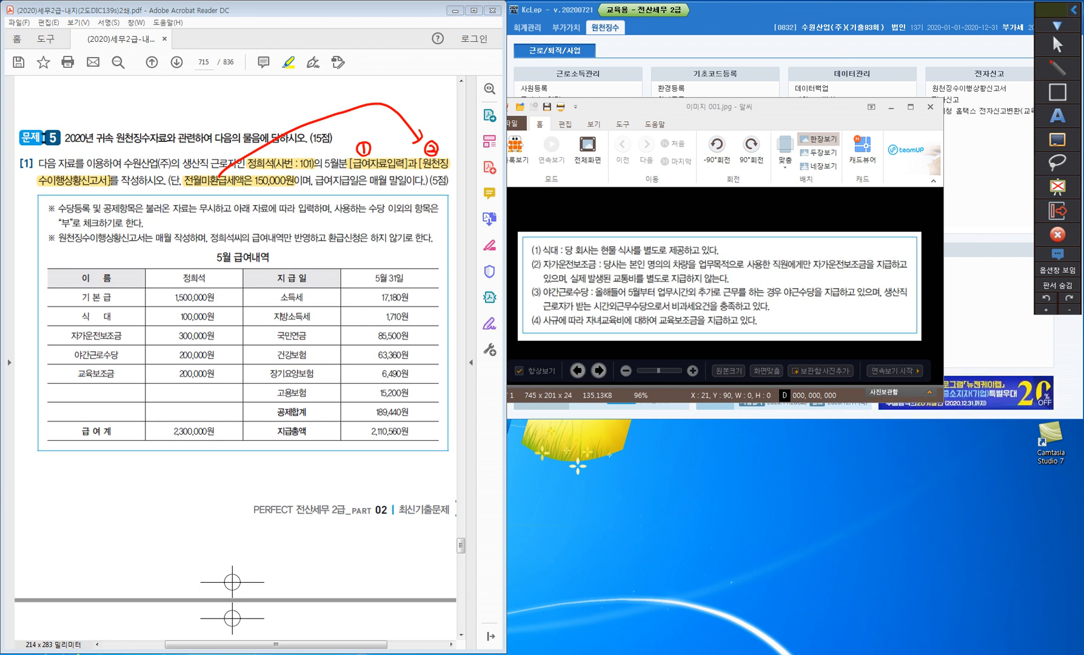
Write 5/31 with an arrow under the month-end pay date and tick the 지급일 in the May payroll table.
mouse_move(379, 185)
mouse_down()
mouse_move(394, 204)
mouse_move(400, 191)
mouse_up()
drag(401, 190, 409, 205)
drag(412, 192, 412, 203)
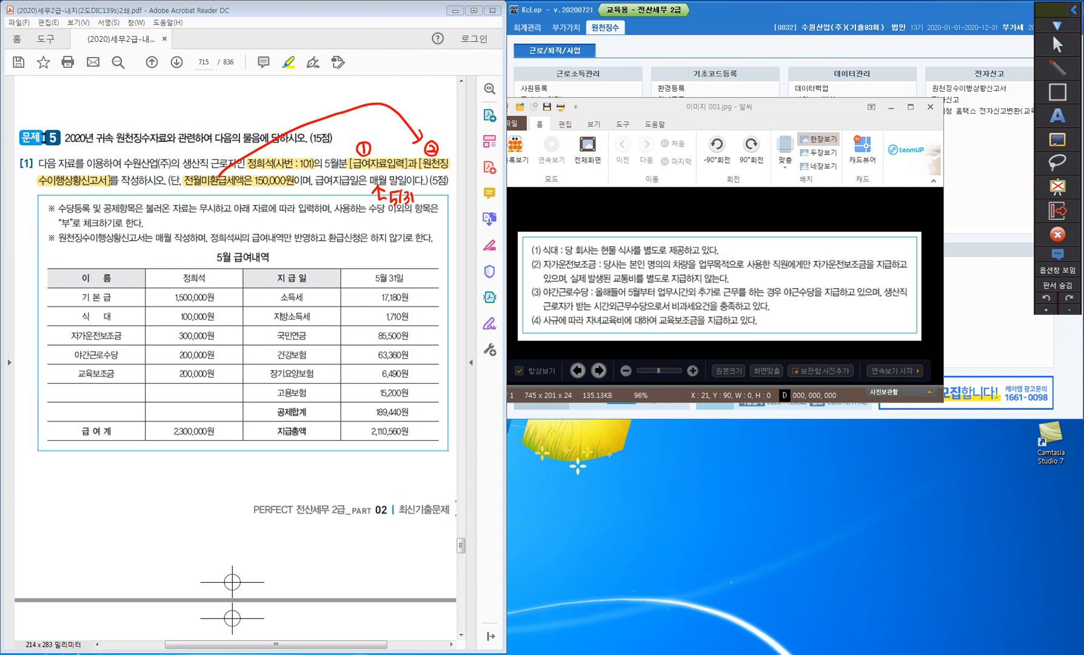
drag(386, 269, 396, 267)
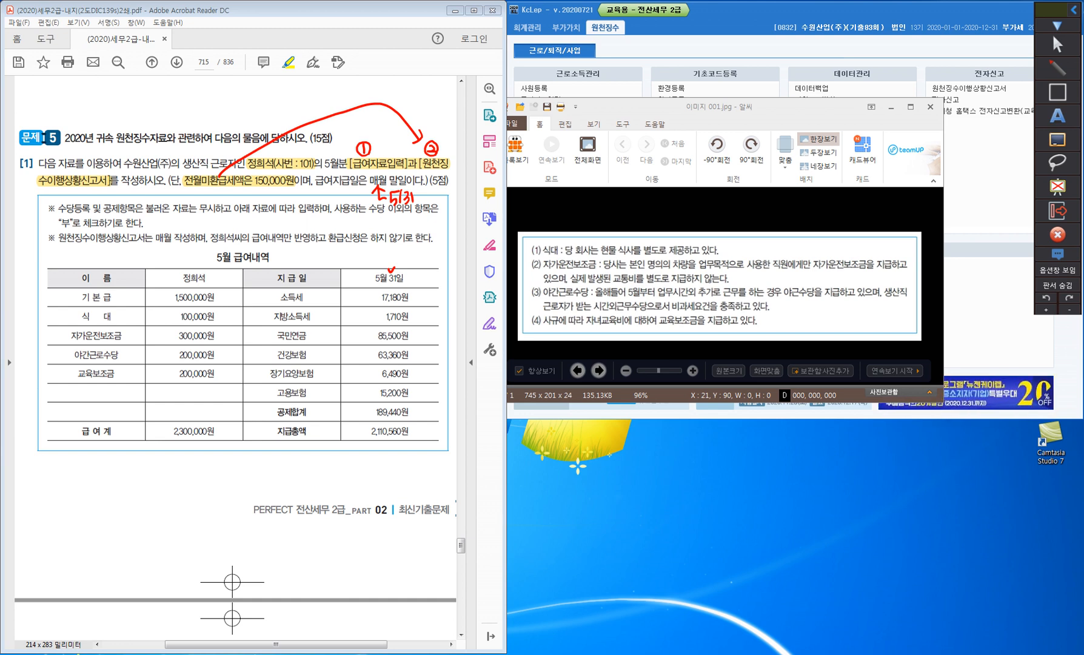
Circle "부" in the first note and mark the no-refund phrase in the second note with 이월.
mouse_move(71, 227)
mouse_down()
mouse_move(52, 226)
mouse_move(75, 208)
mouse_move(78, 219)
mouse_up()
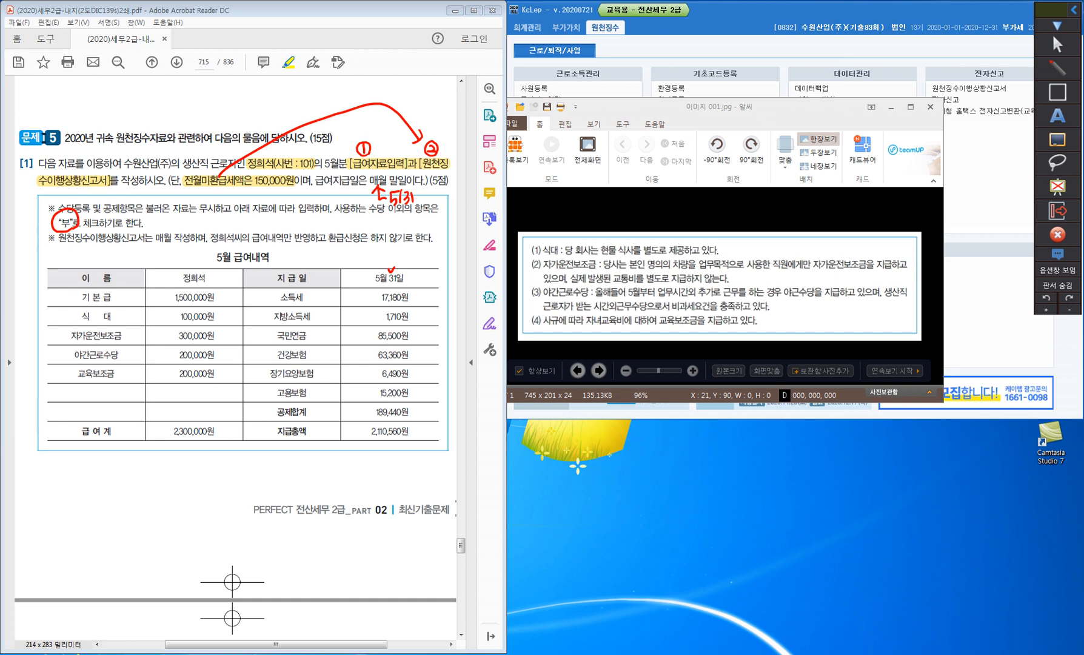
mouse_move(352, 239)
mouse_down()
mouse_move(353, 250)
mouse_move(389, 247)
mouse_move(369, 222)
mouse_up()
mouse_move(374, 219)
mouse_down()
mouse_move(374, 233)
mouse_move(386, 223)
mouse_up()
drag(381, 224, 389, 235)
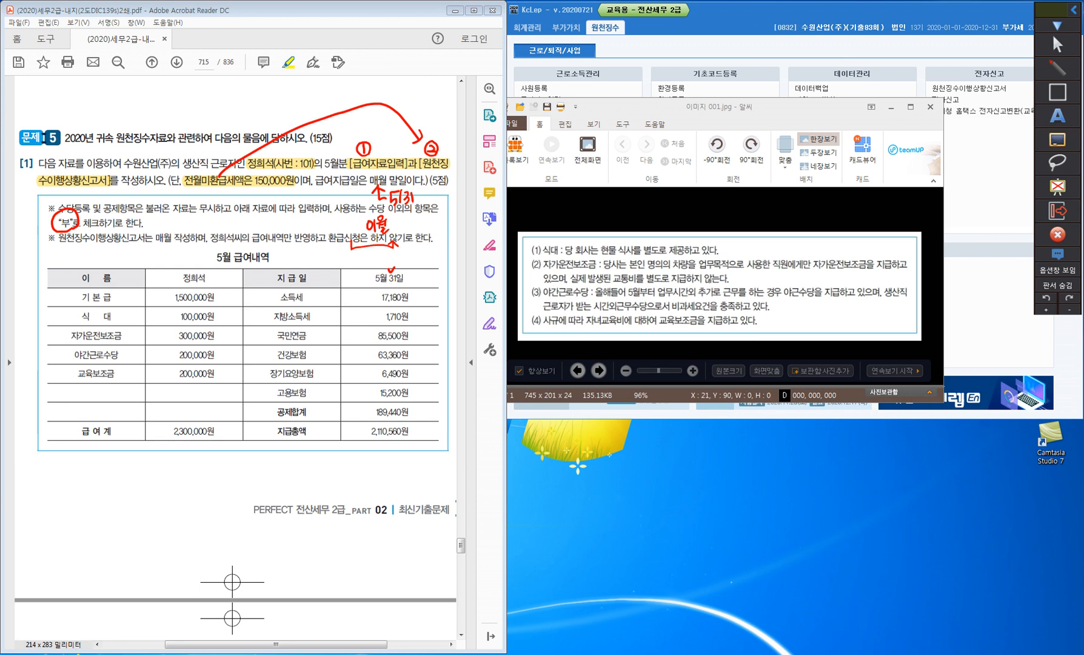
Write 과세 beside 기본급 and 식대 in the May payroll table.
drag(49, 291, 51, 298)
drag(50, 298, 54, 297)
drag(57, 290, 55, 300)
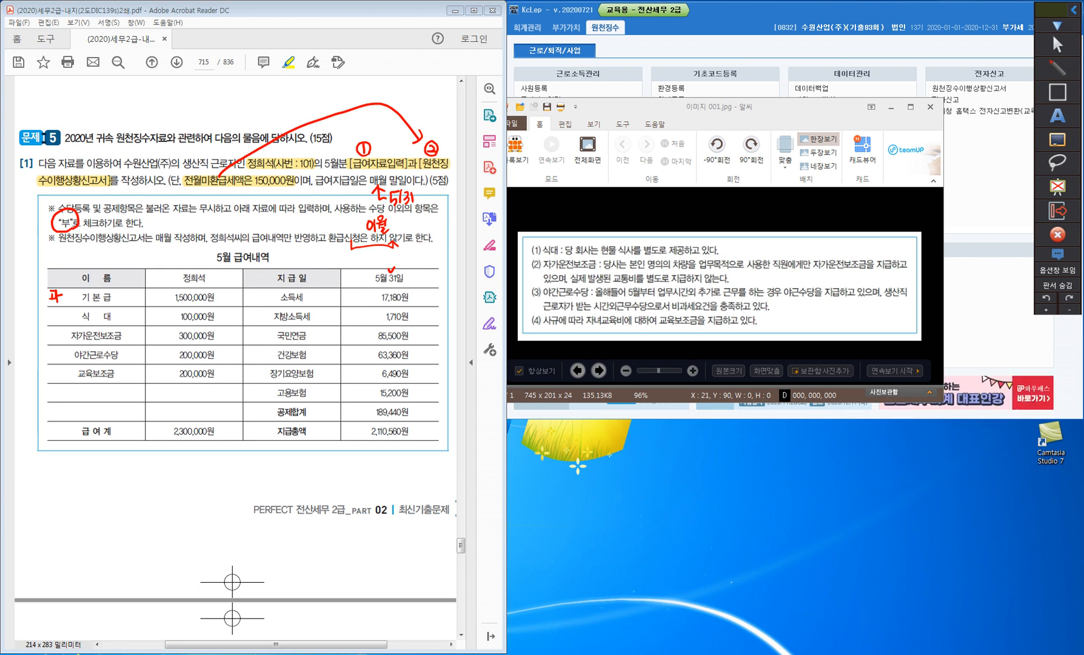
drag(53, 311, 60, 317)
mouse_move(56, 314)
mouse_down()
mouse_move(76, 323)
mouse_move(67, 303)
mouse_up()
drag(73, 292, 73, 304)
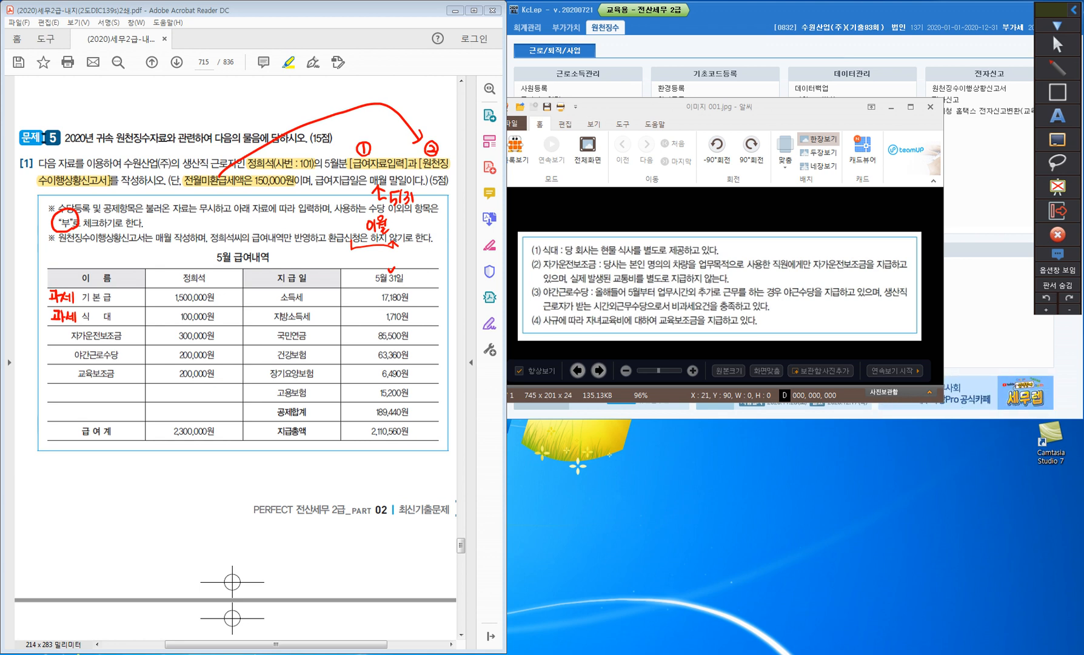
Write 비과세 beside 자가운전보조금 and 야간근로수당, and tick 생산직 in the question text.
drag(40, 330, 57, 339)
drag(49, 337, 58, 338)
drag(63, 332, 66, 341)
drag(67, 329, 67, 344)
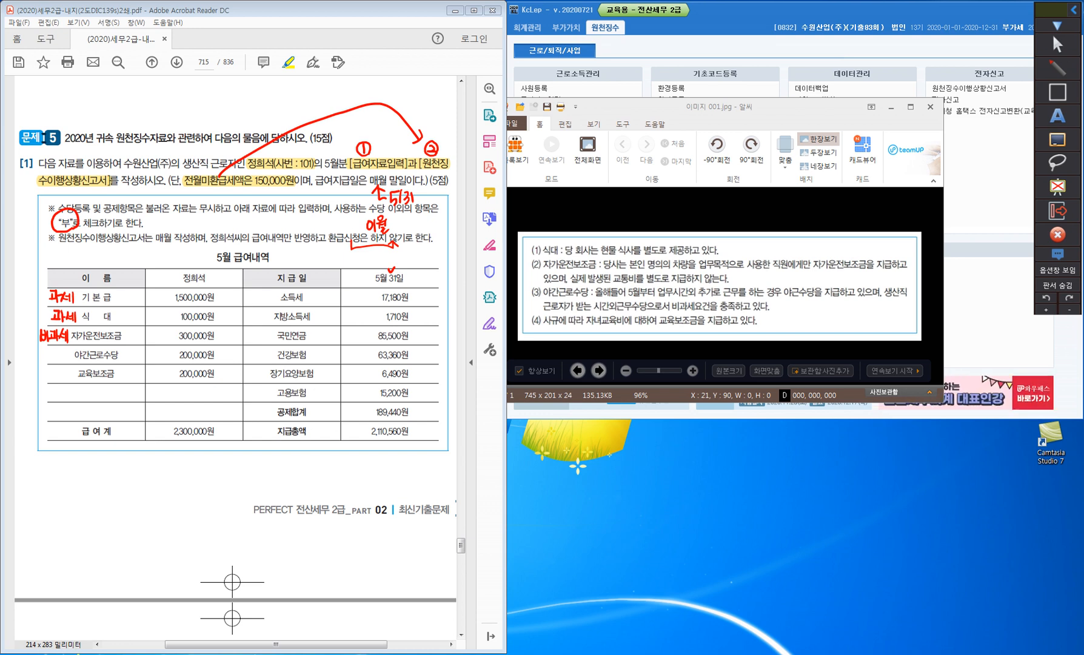
drag(41, 349, 56, 355)
drag(58, 346, 70, 361)
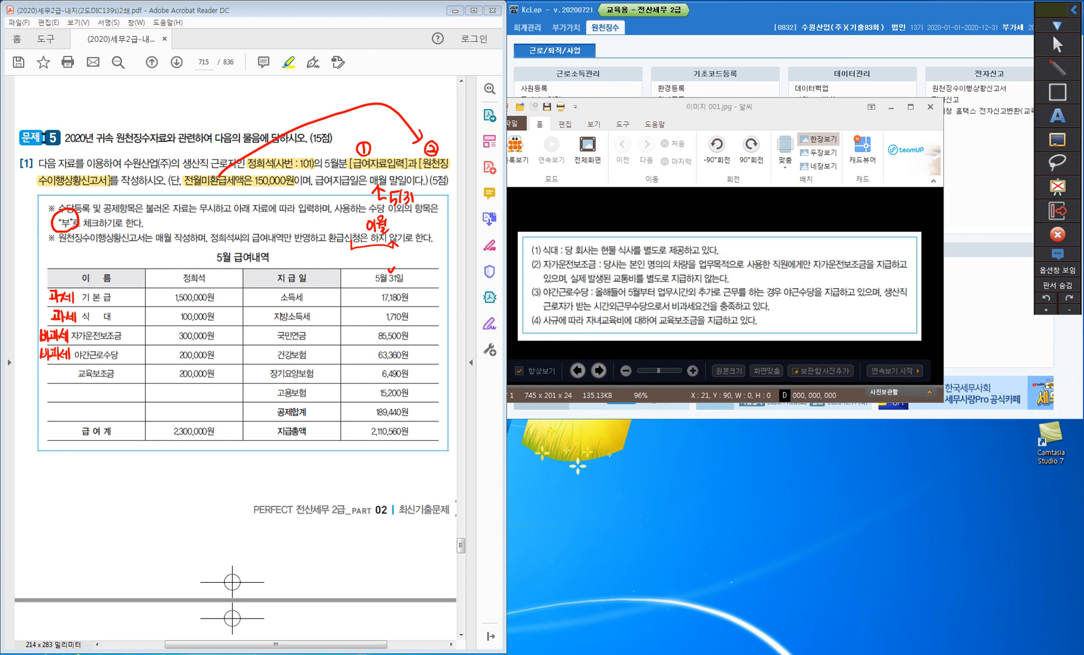
drag(191, 154, 198, 152)
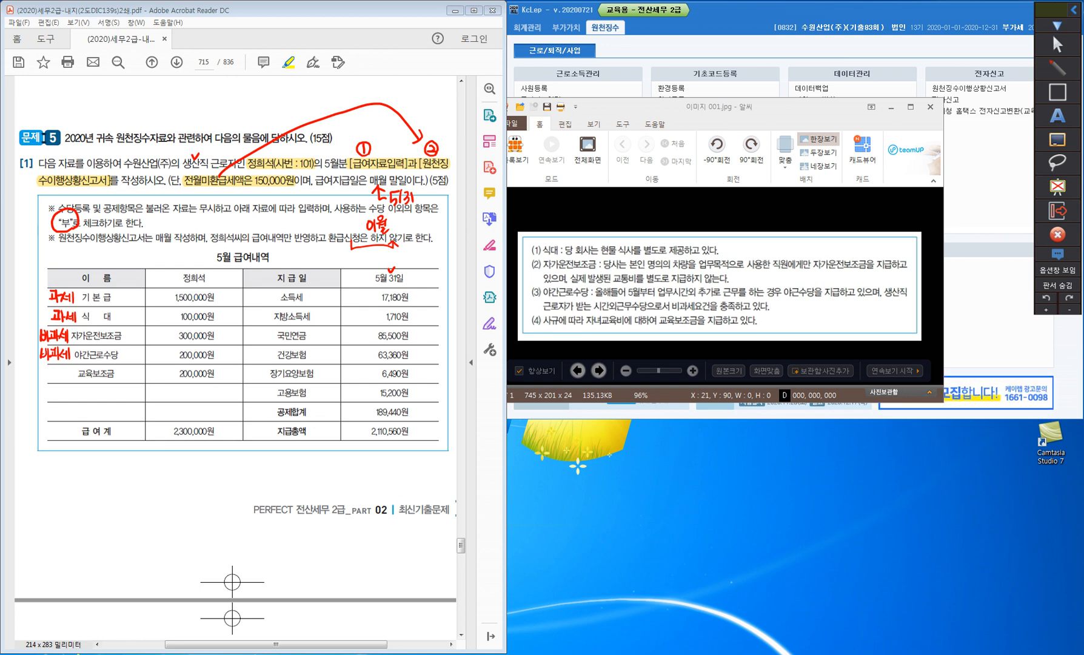
Write 과세 beside 교육보조금 in the payroll table and leave the drawing mode.
drag(55, 368, 51, 379)
drag(48, 379, 56, 380)
drag(57, 374, 59, 377)
drag(62, 374, 67, 379)
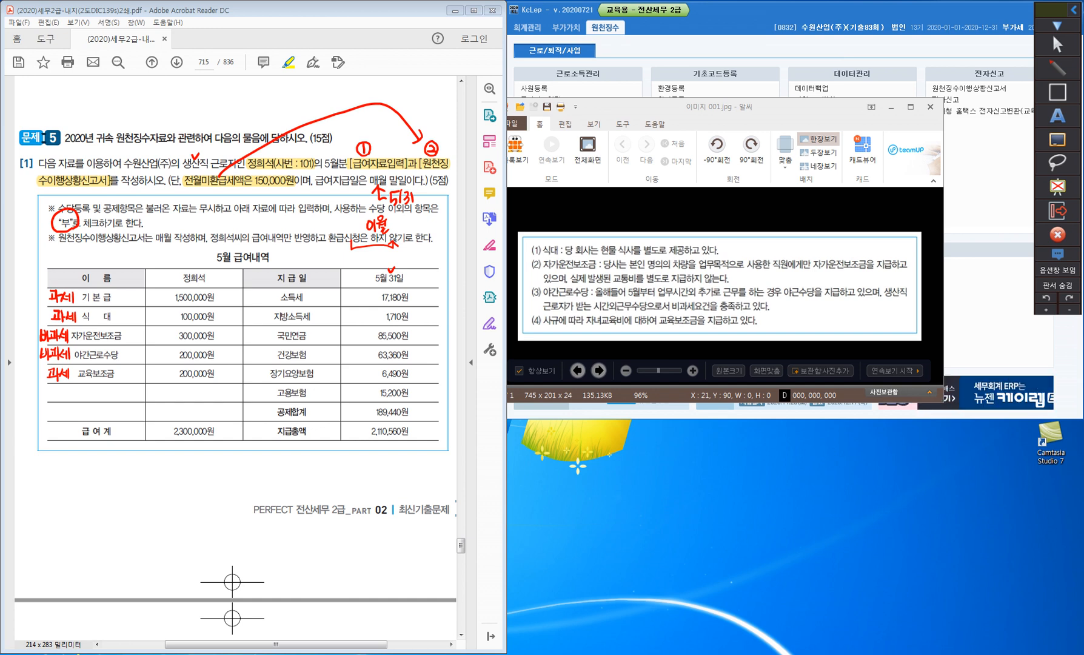
key(Escape)
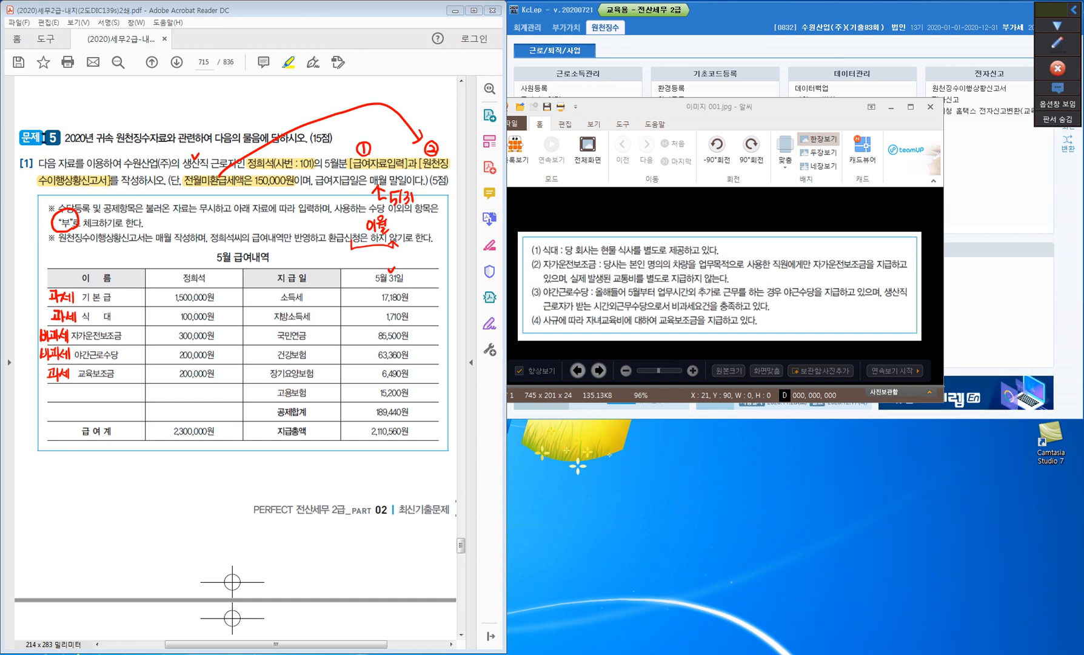
Move the image viewer out of the way and, in KcLep, open the 수당공제등록 dialog of 급여자료입력.
drag(624, 107, 1083, 363)
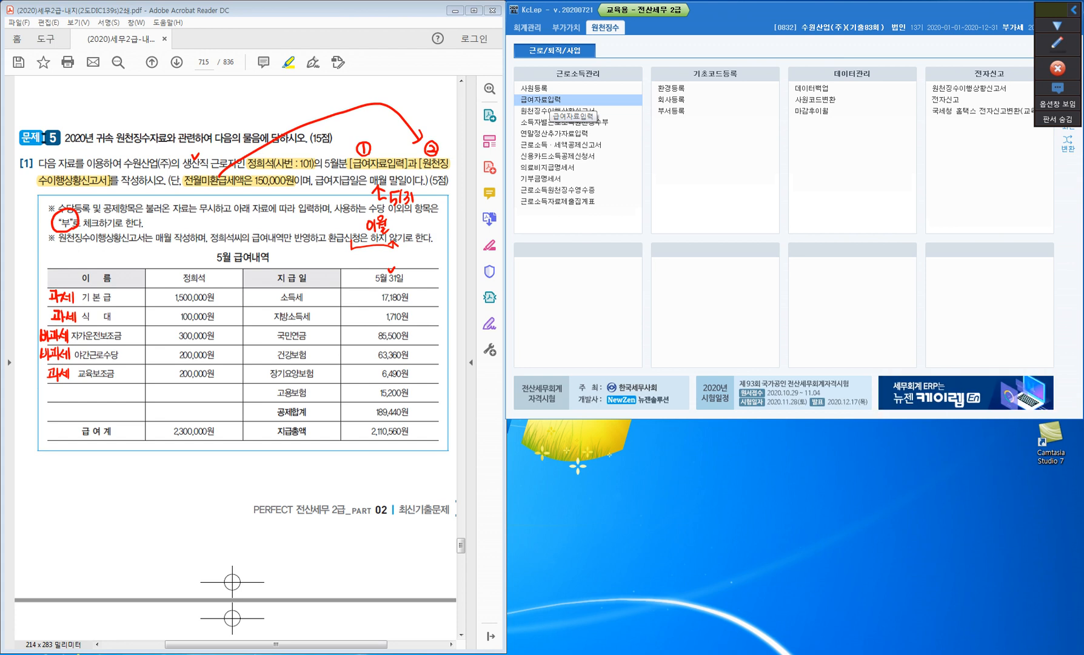
click(549, 101)
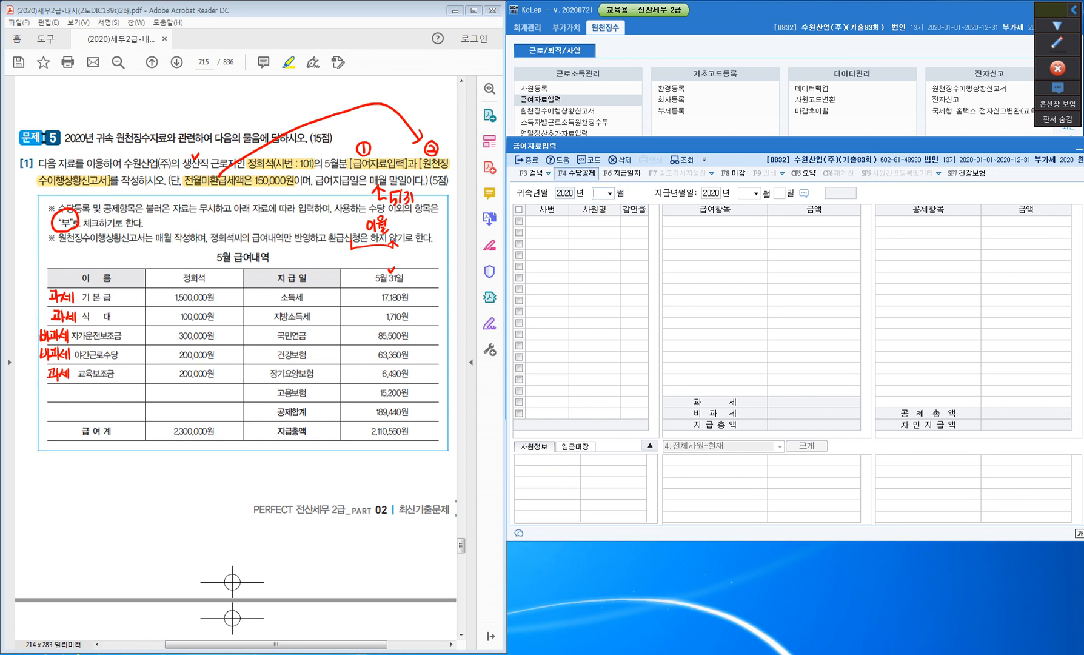
click(576, 172)
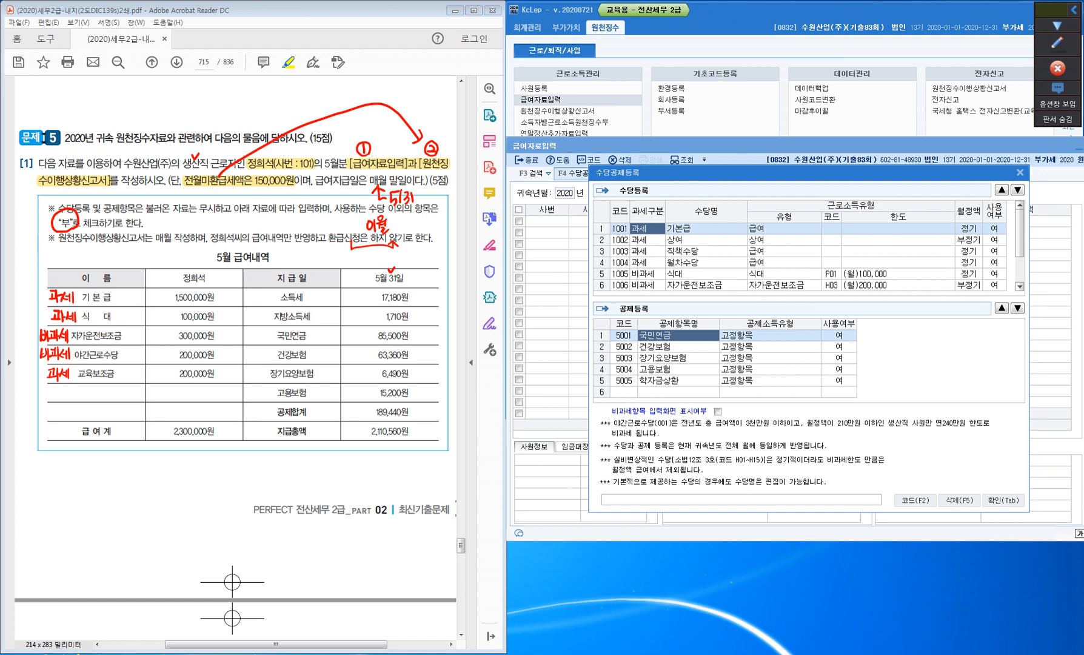
Set 사용여부 to 부 for 상여, 직책수당, 월차수당 and the non-taxable 식대.
key(Down)
click(994, 240)
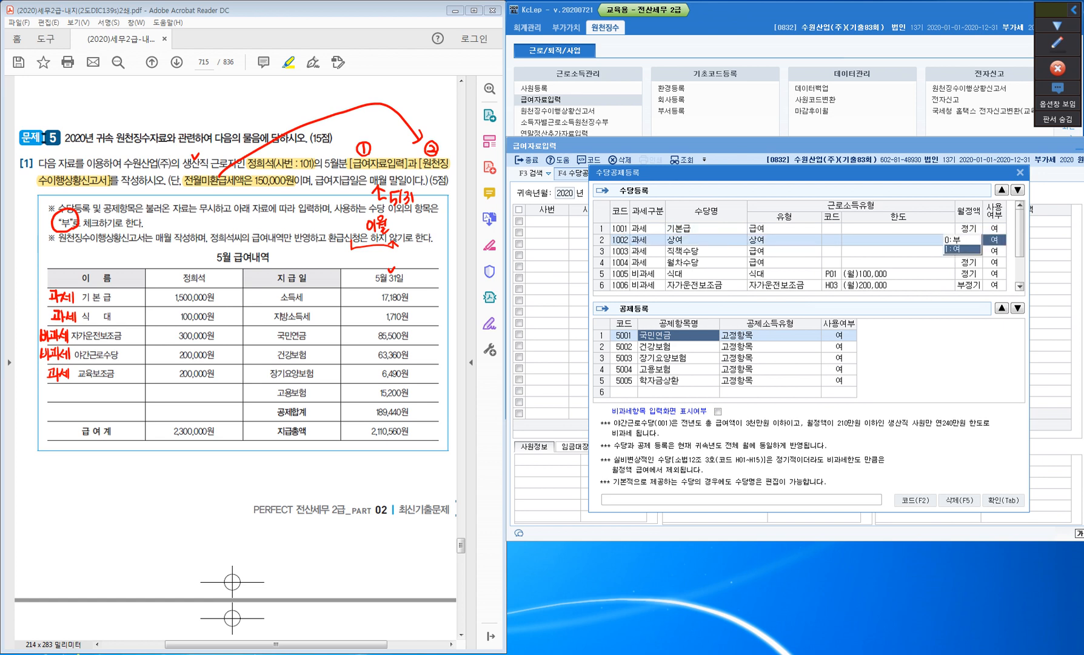
key(0)
key(Return)
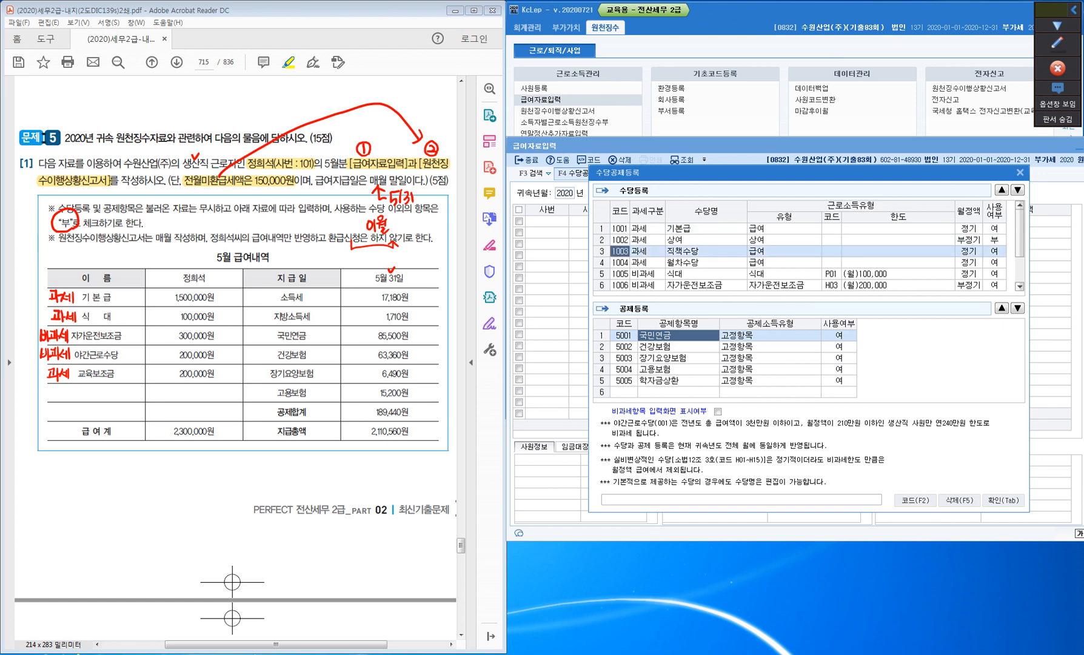
click(994, 251)
key(Return)
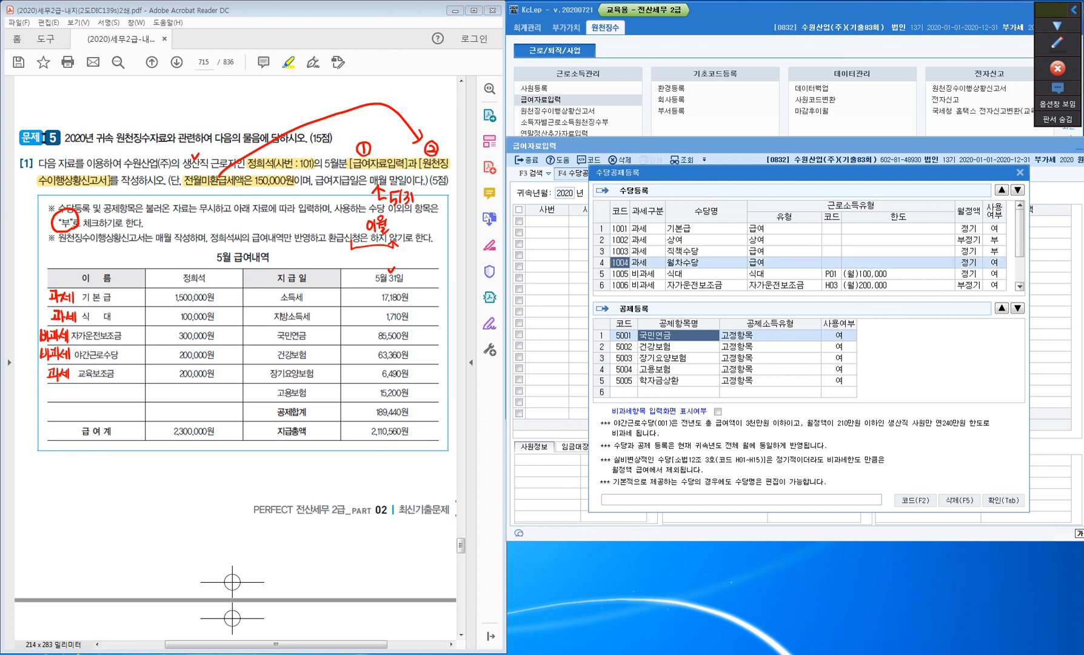
click(994, 262)
key(0)
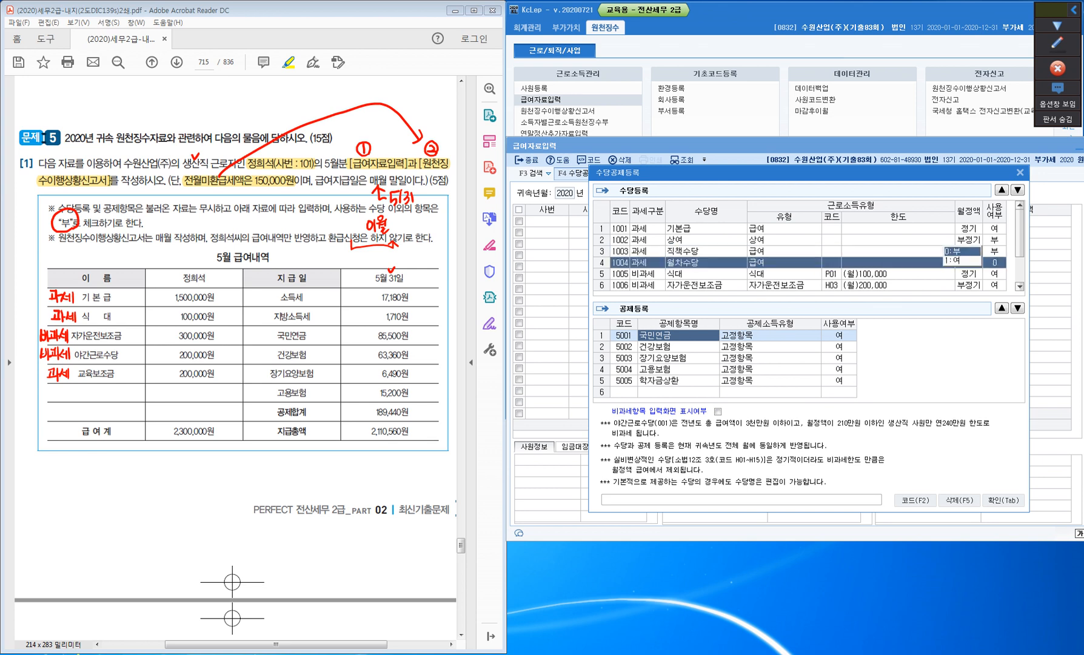
key(Return)
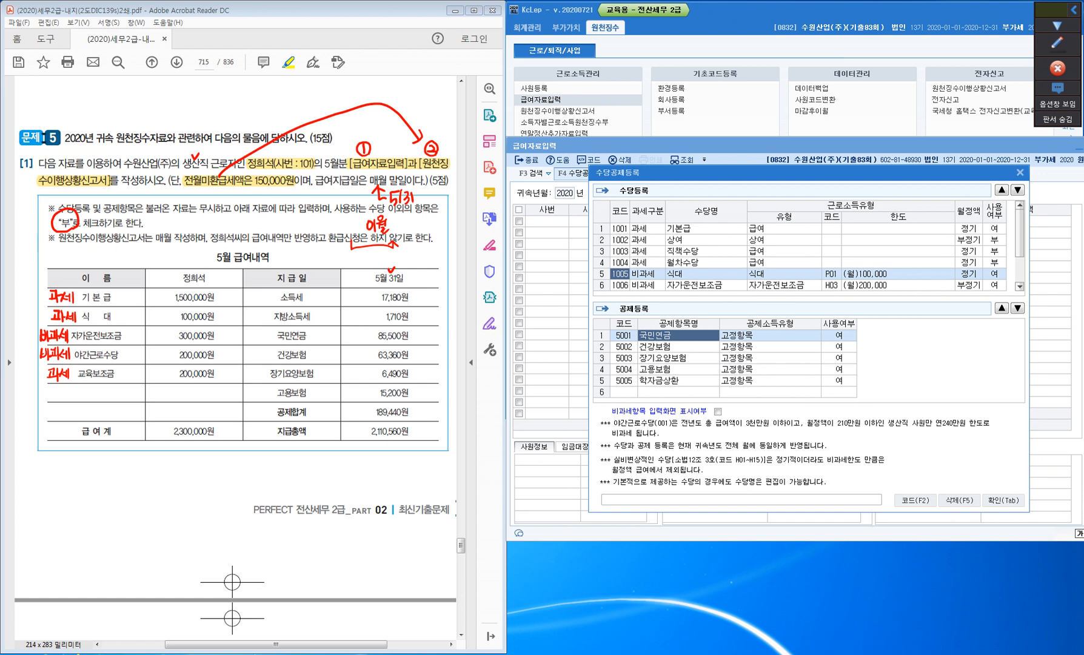
click(994, 274)
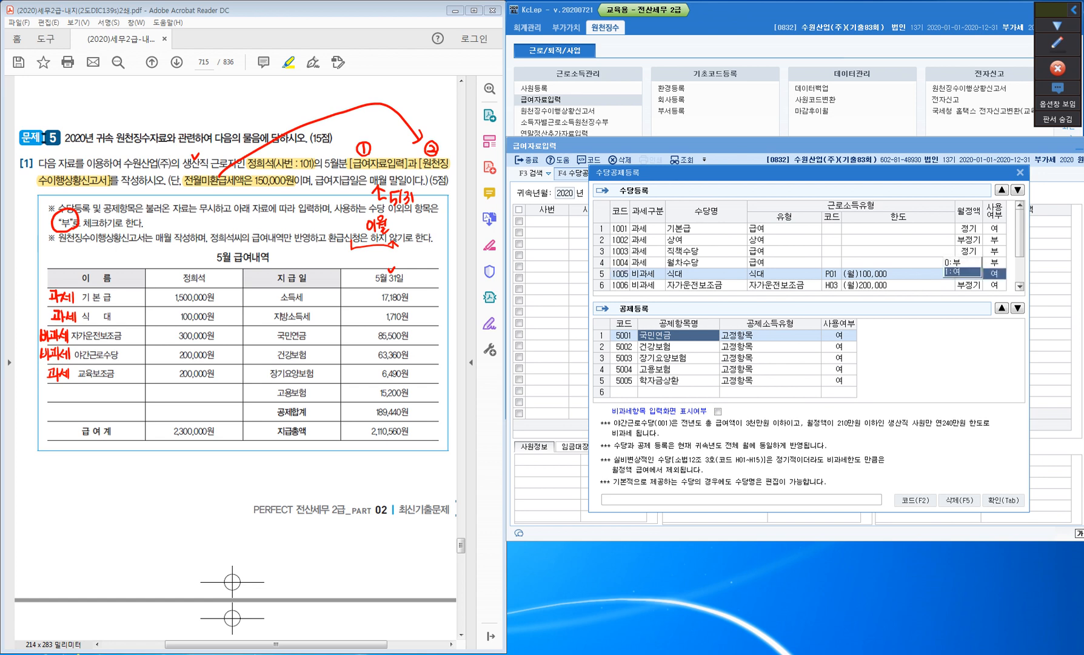
key(0)
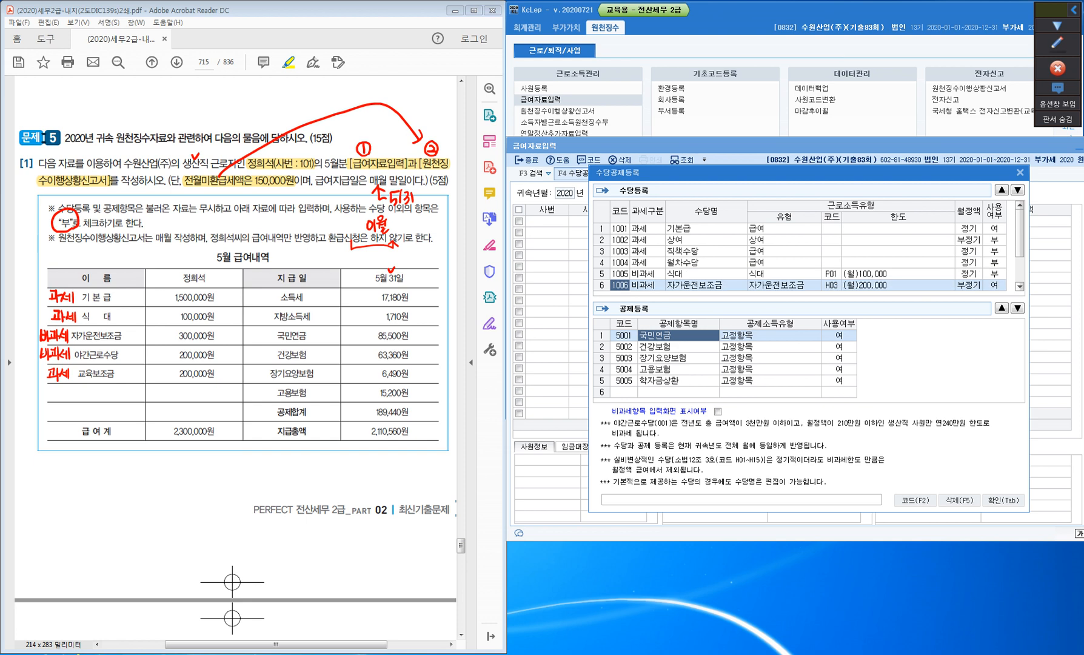
key(Return)
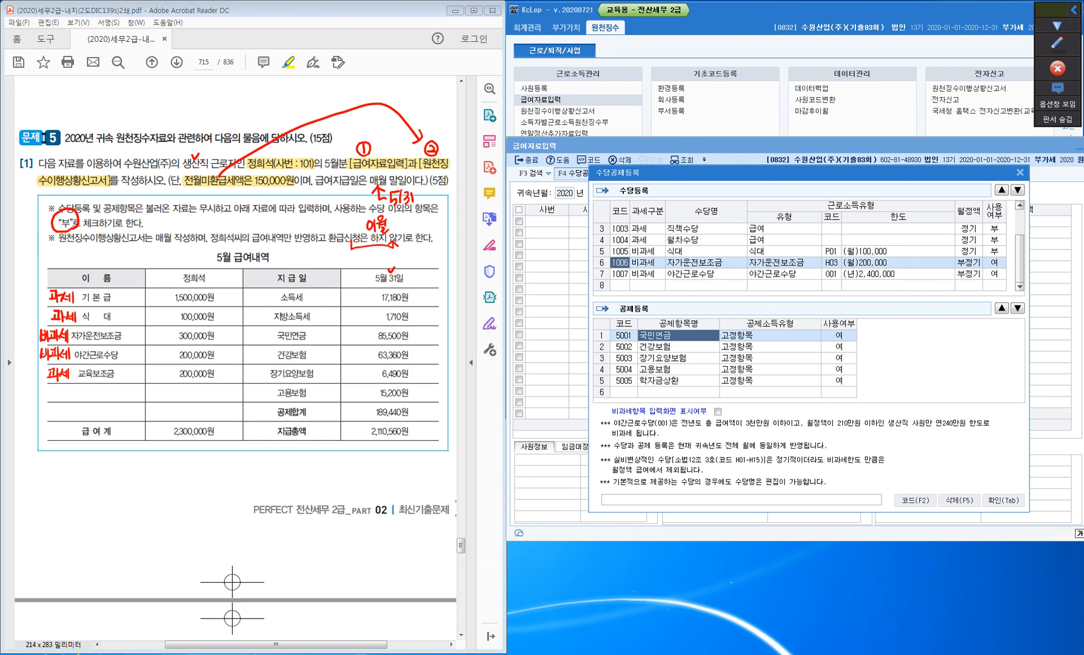
Highlight 식대 and 교육보조금 in the PDF's 5월 급여내역 table.
click(647, 285)
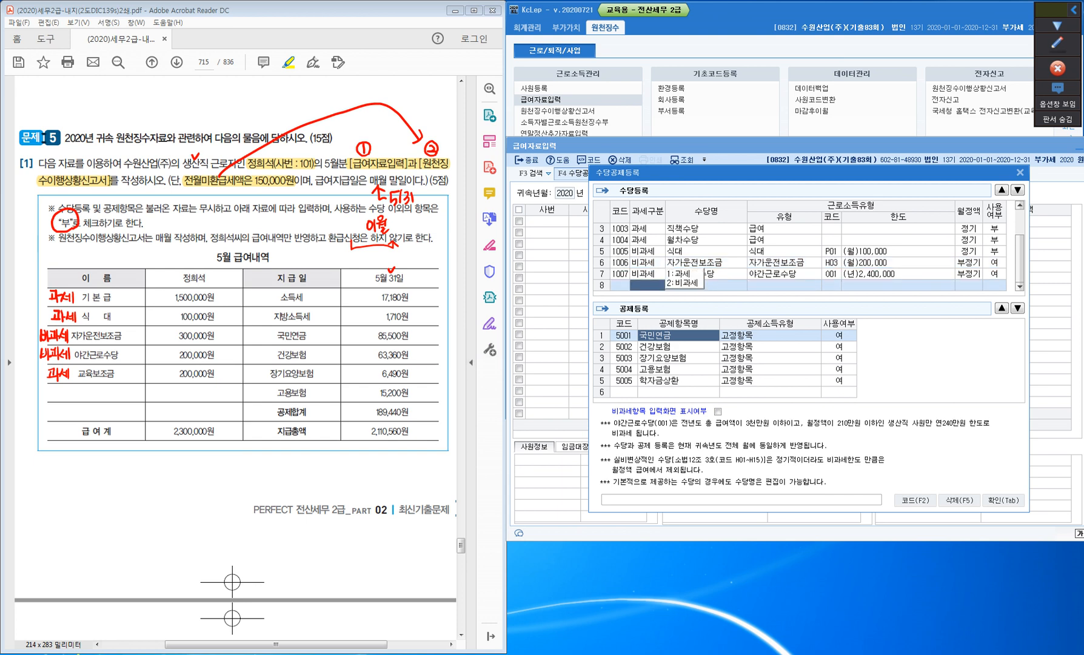
drag(82, 317, 114, 316)
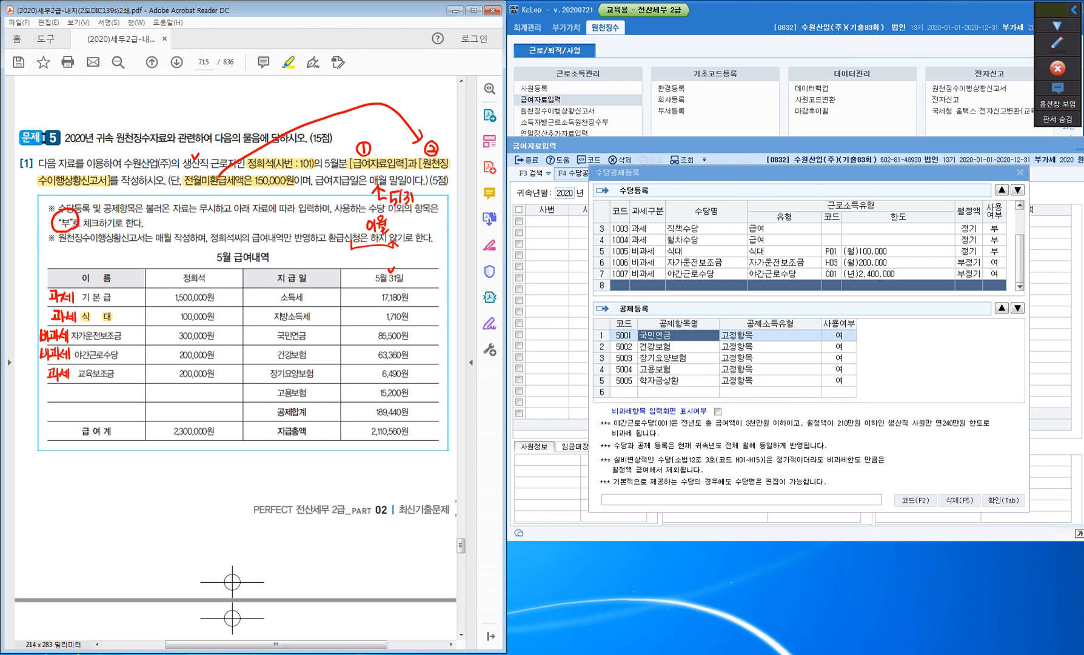
drag(79, 373, 115, 373)
In the 수당등록 list of KcLep, add a 과세 allowance named 식대, keeping the default 급여, 정기 and 여 settings.
click(647, 285)
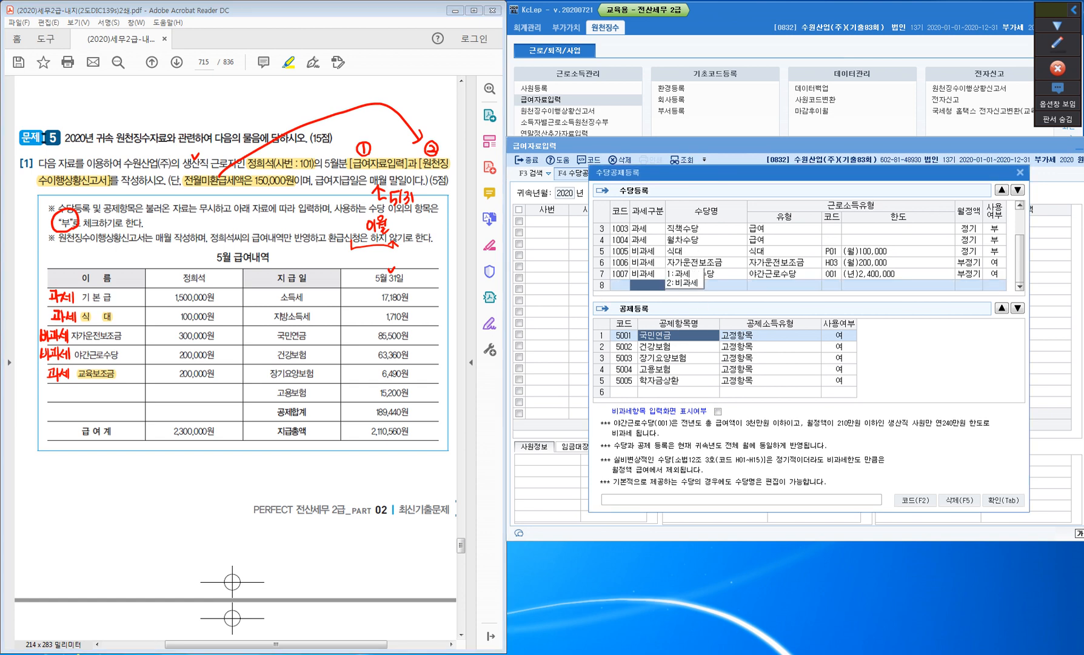
key(1)
key(Return)
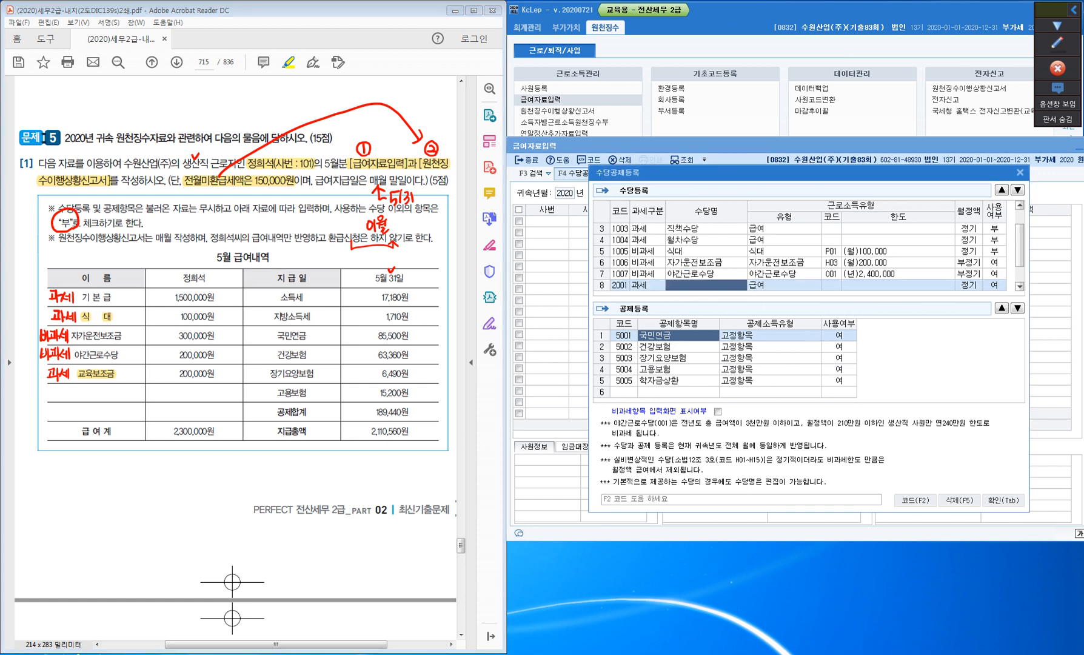
text(식대)
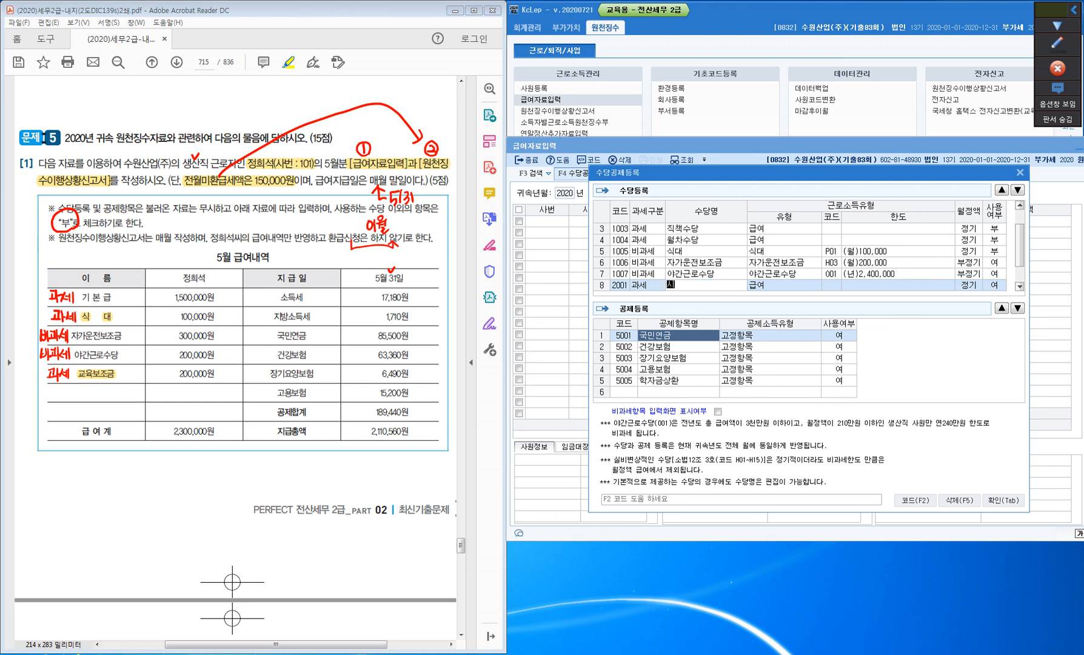
key(Return)
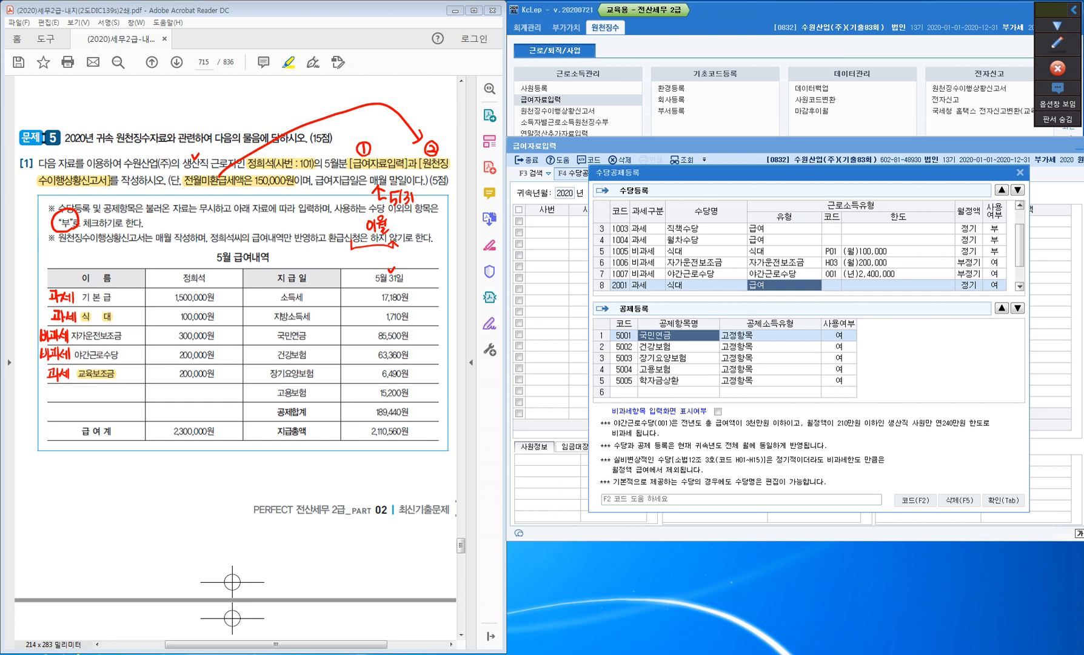
key(Return)
key(Return)
key(Return)
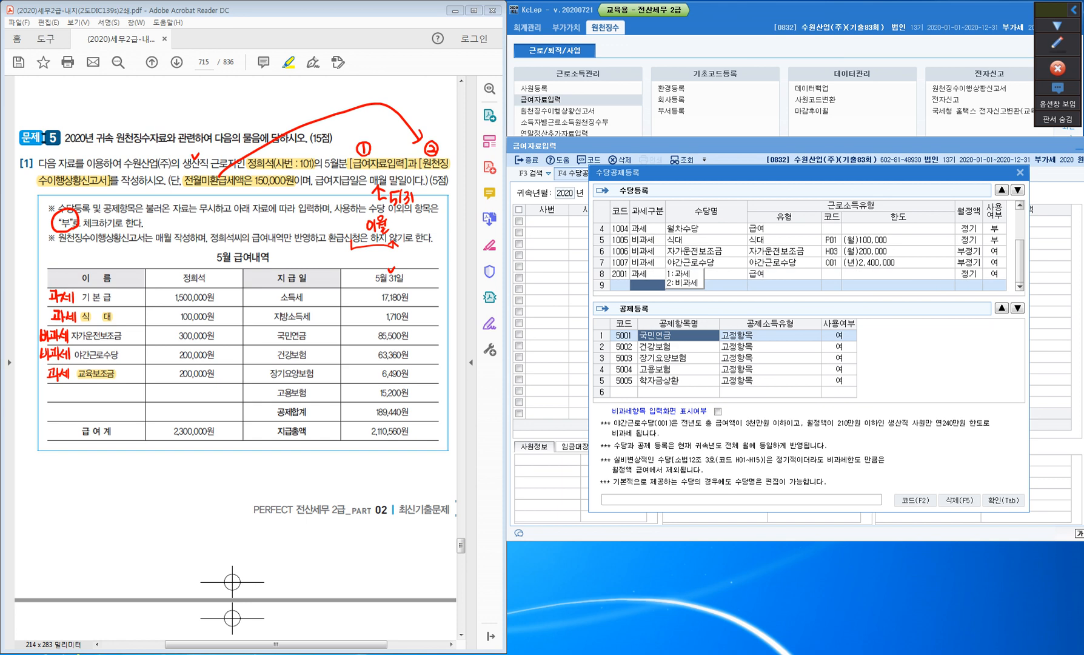
Add a 과세 allowance named 교육보조금 with 월정액 정기 and 사용여부 여, and confirm the 수당공제등록 dialog.
text(1)
key(Return)
text(교육)
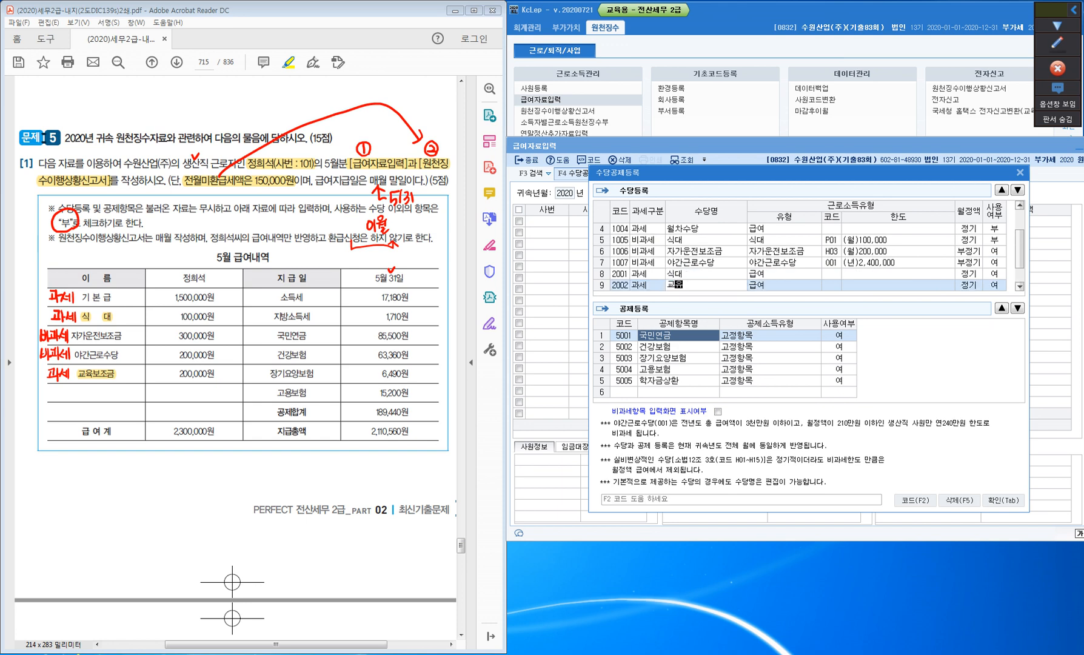
text(보조금)
key(Return)
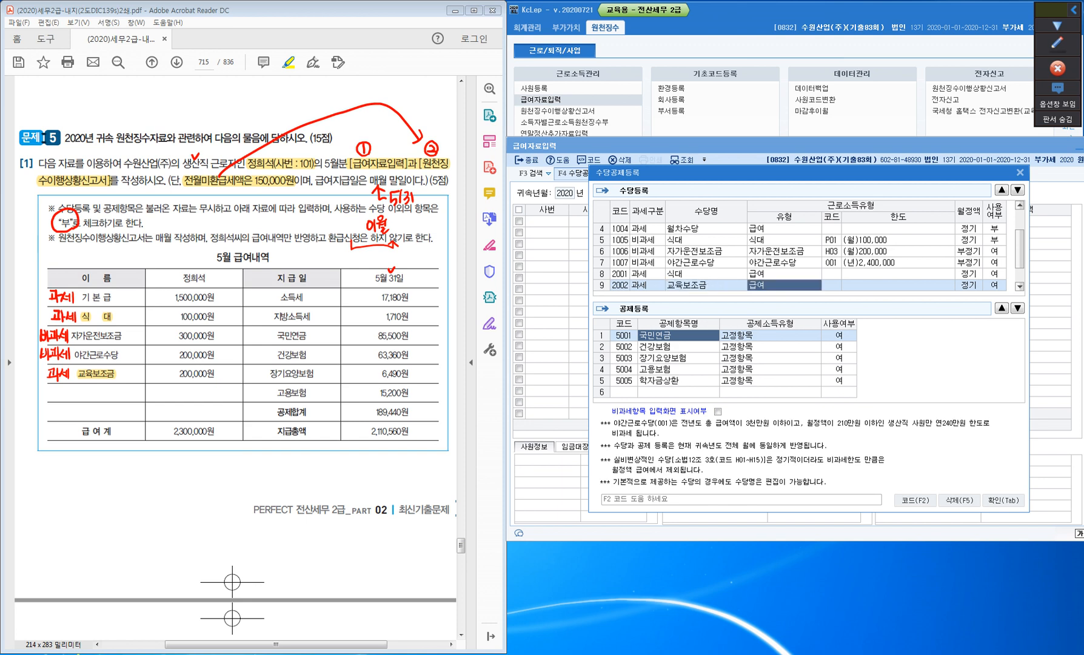
key(Return)
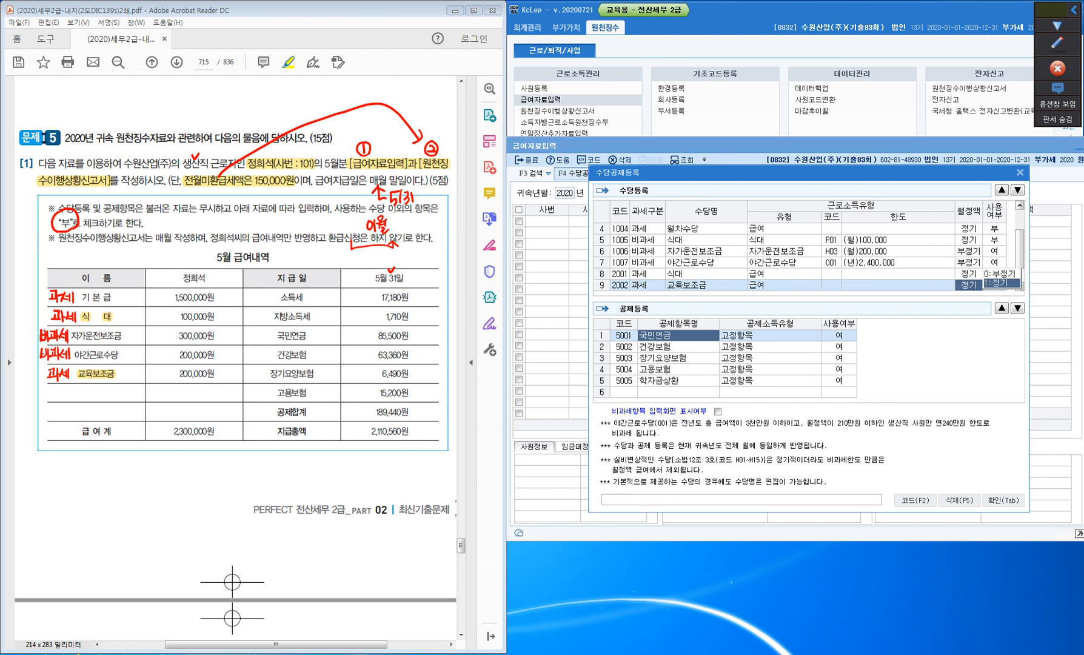
key(Return)
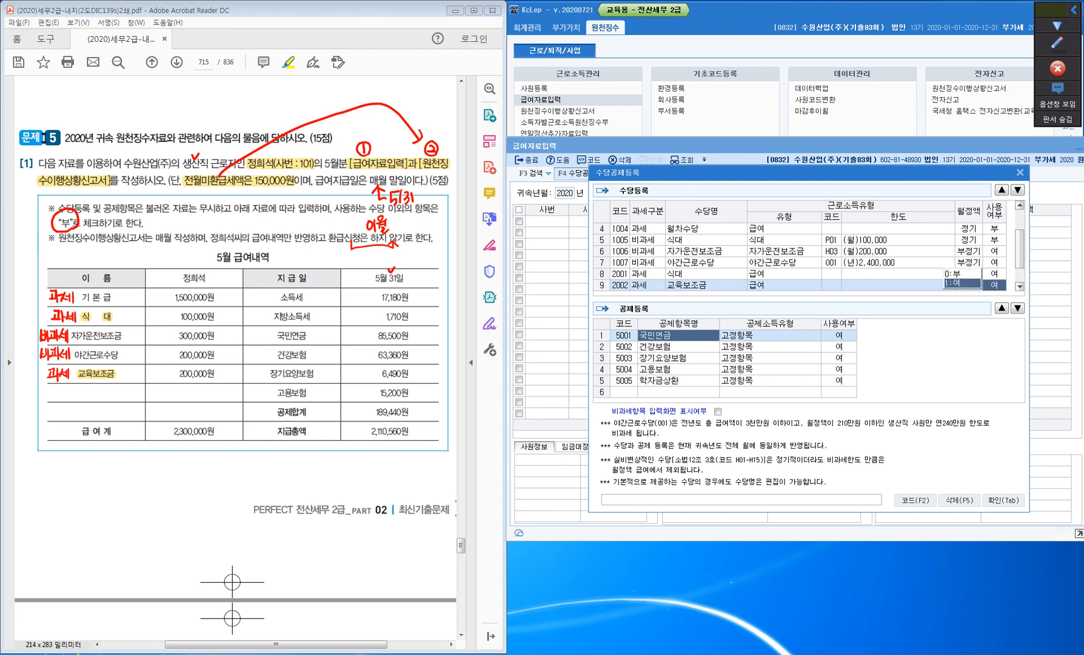
key(Return)
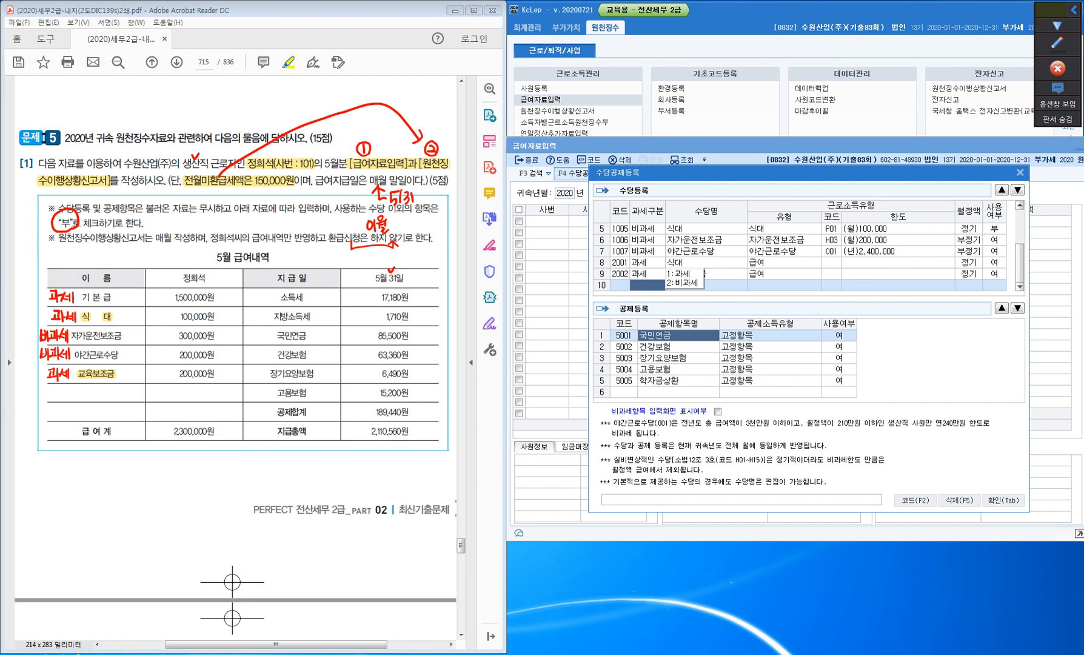
click(1003, 500)
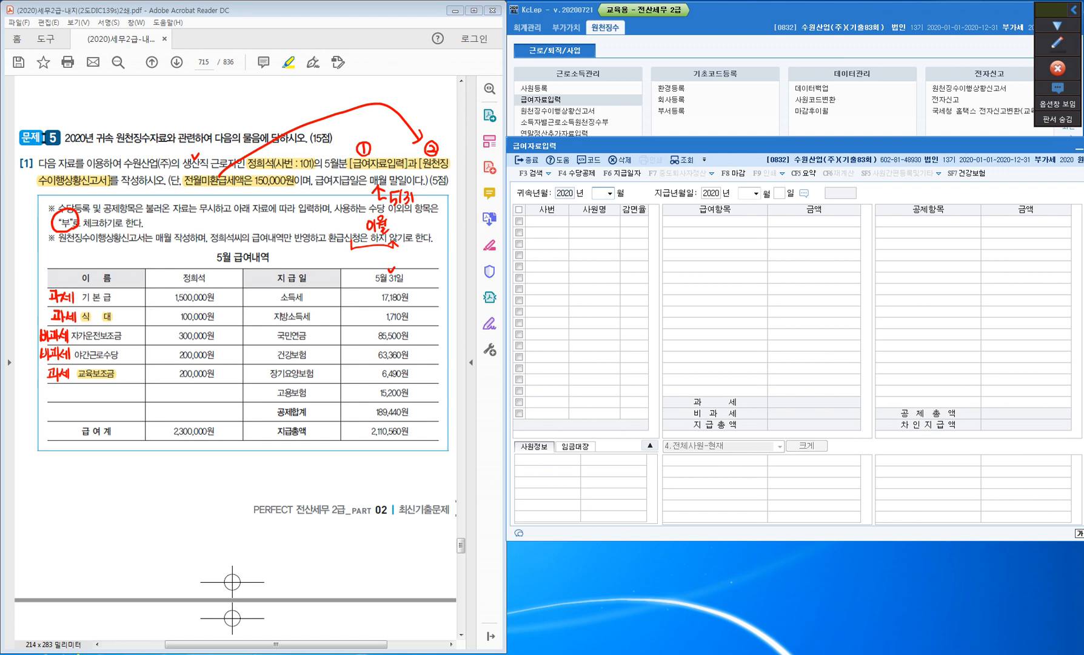
Set the 귀속년월 to 2020년 05월 and the 지급년월일 to 2020년 05월 31일.
text(05)
key(Return)
key(Return)
key(Return)
text(31)
key(Return)
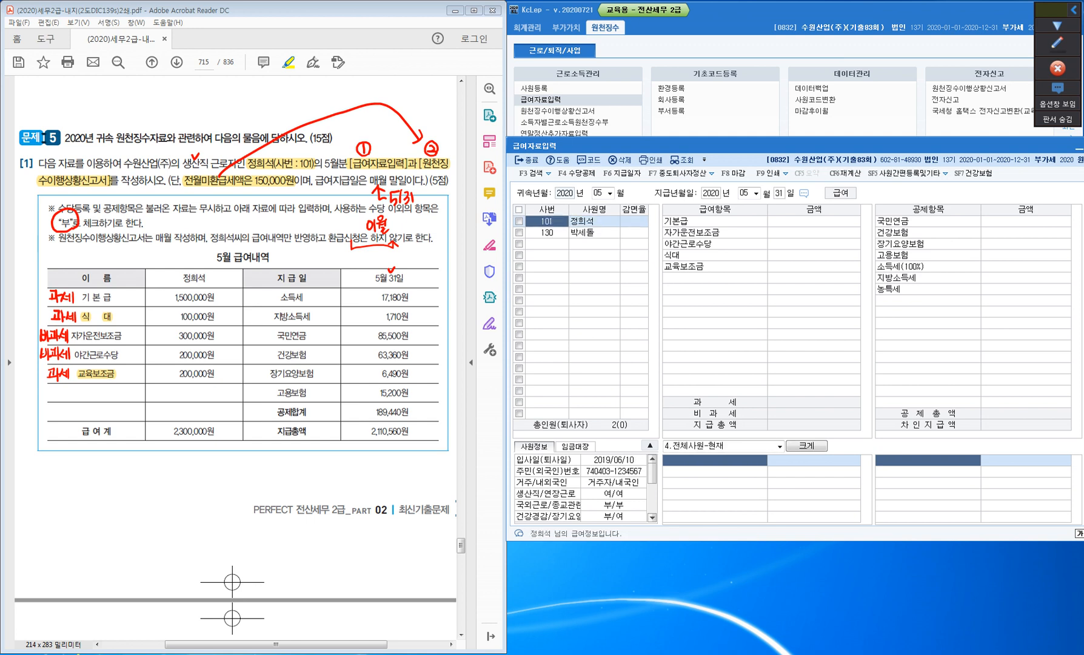
For employee 101, enter 기본급 1,500,000 and 자가운전보조금 300,000.
click(813, 221)
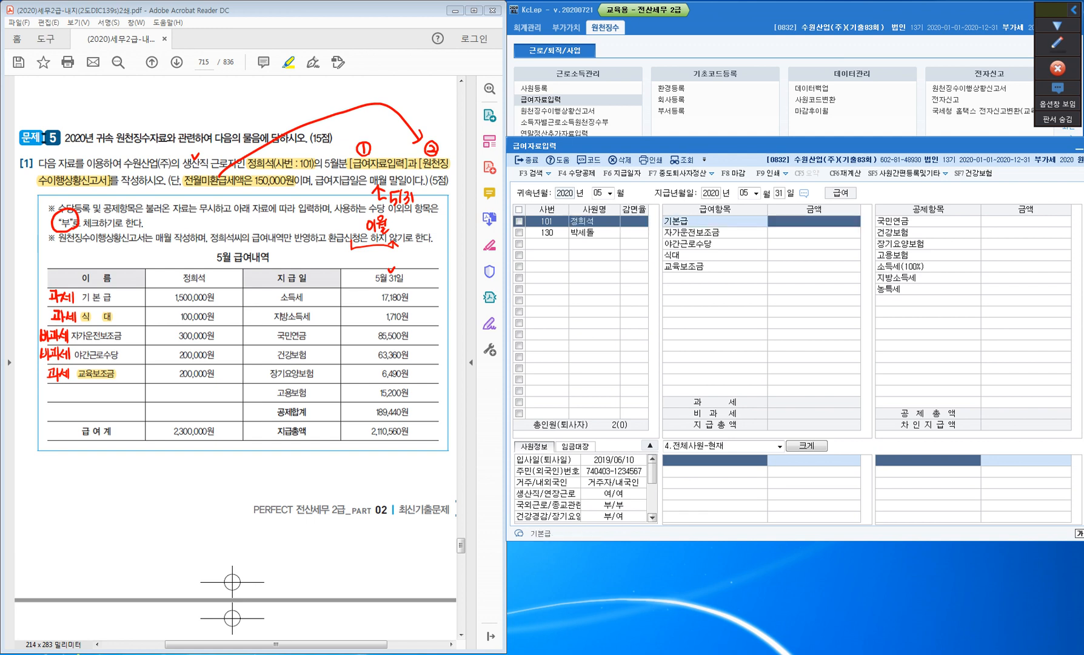
text(1500000)
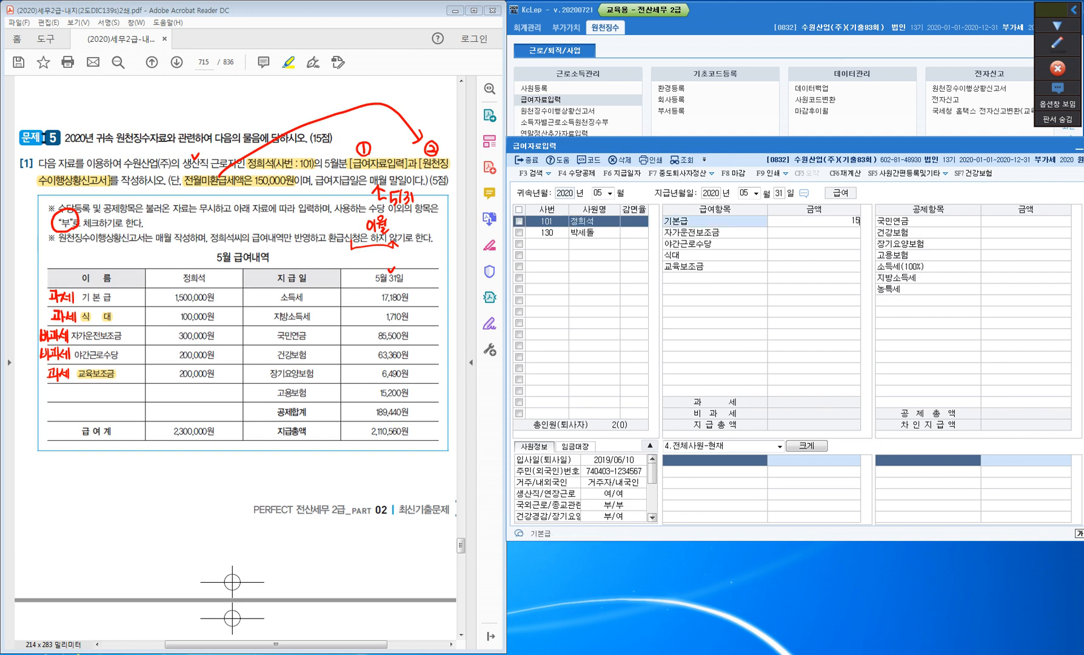
key(Return)
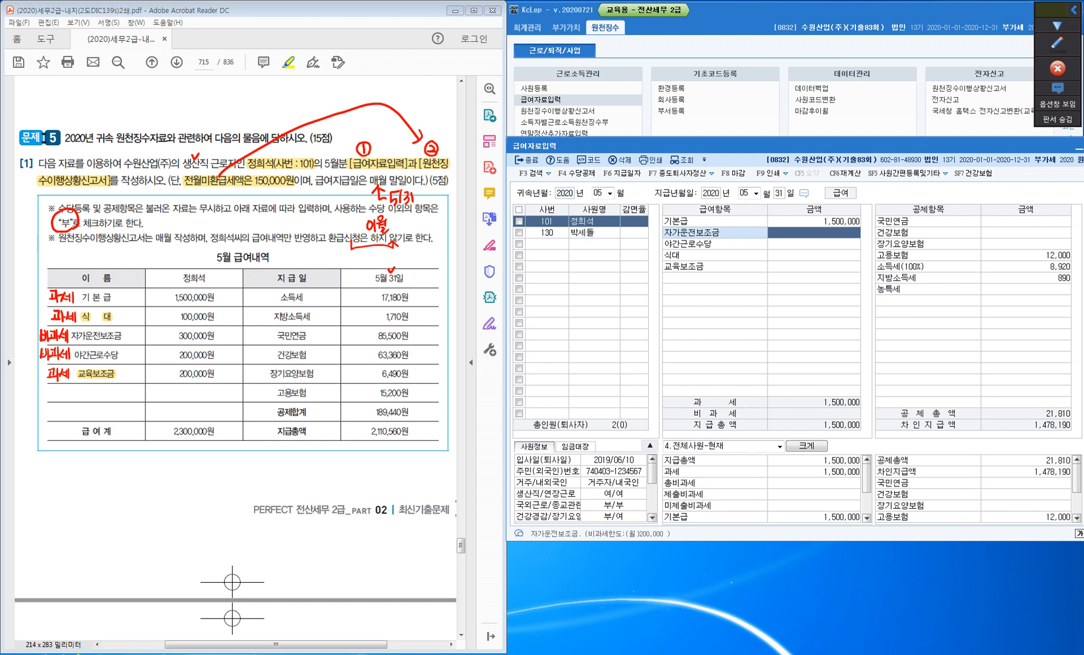
text(3000000)
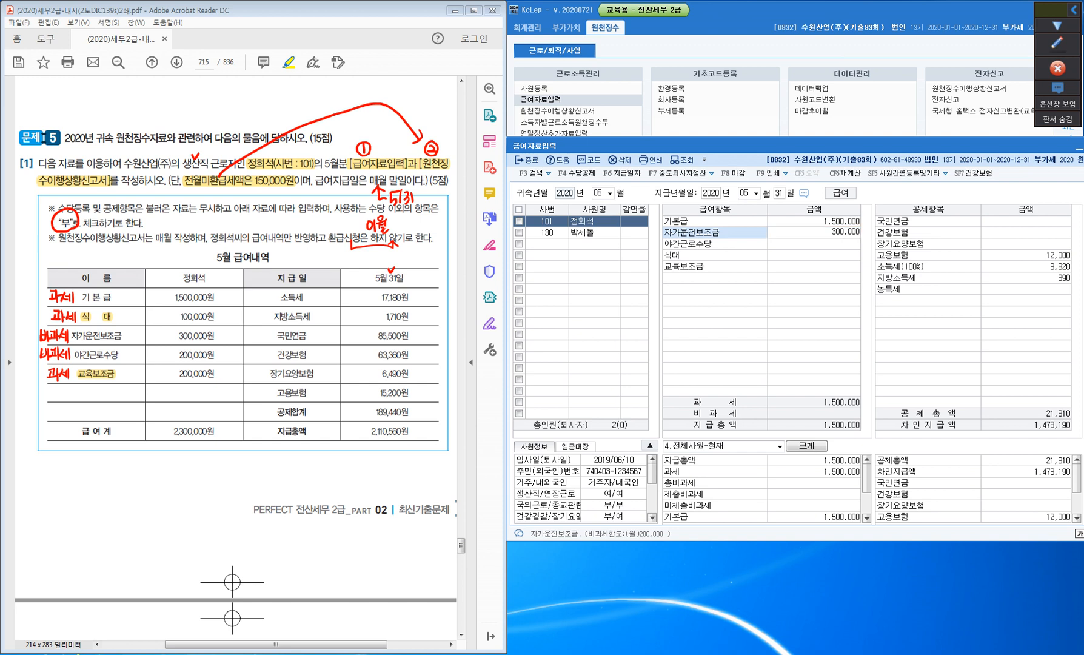
key(Return)
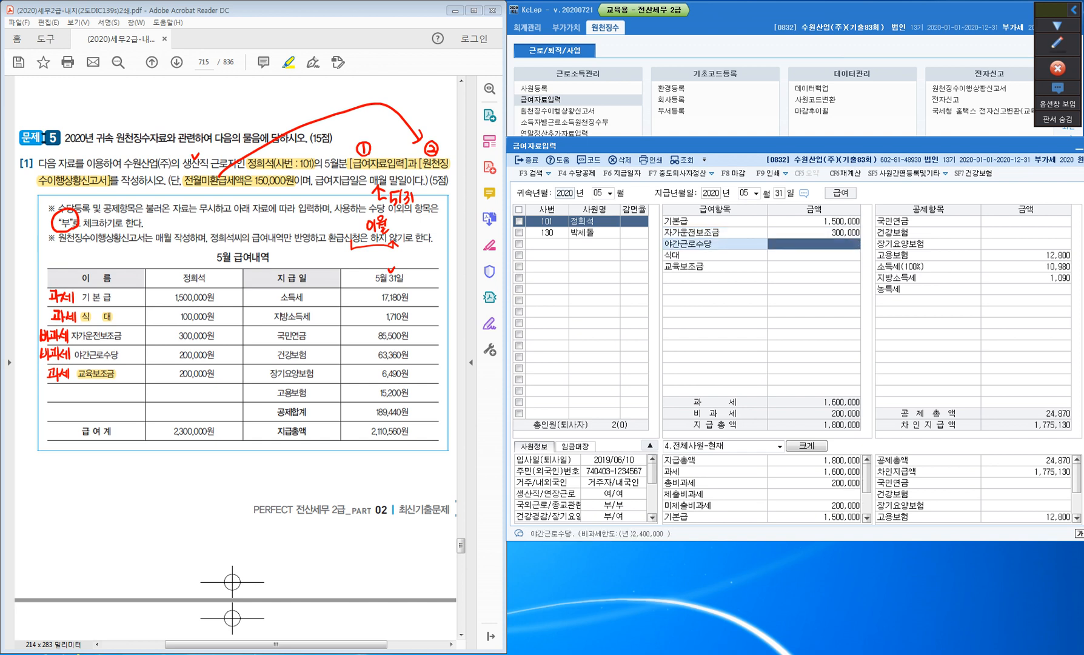
Enter 야간근로수당 200,000, 식대 100,000 and 교육보조금 200,000 for the same employee.
text(2000000)
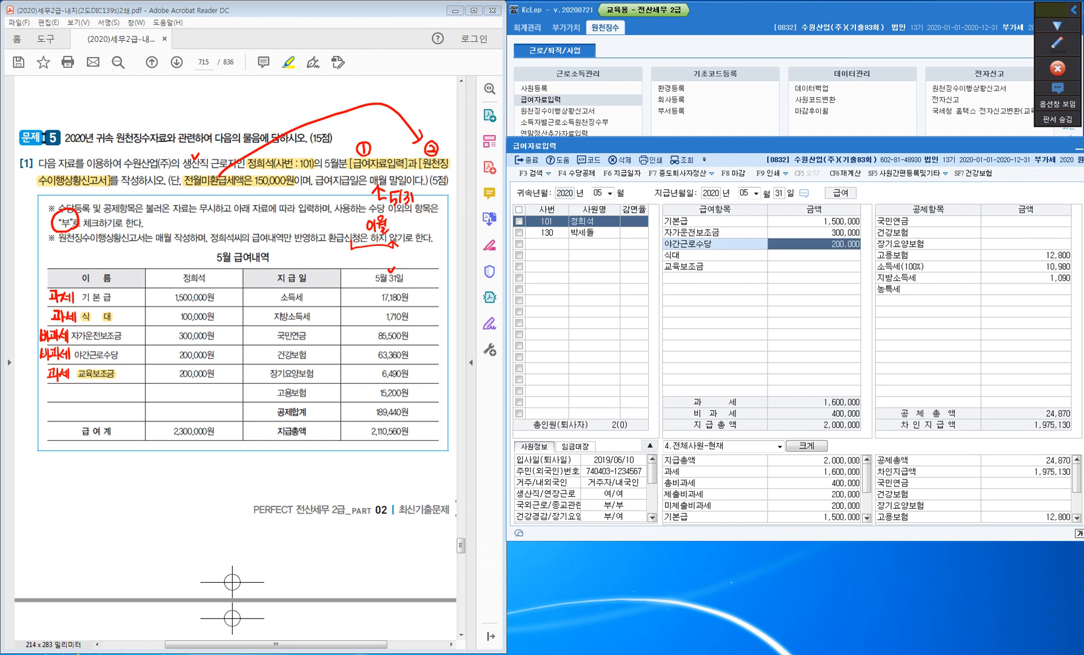
key(Return)
text(1000000)
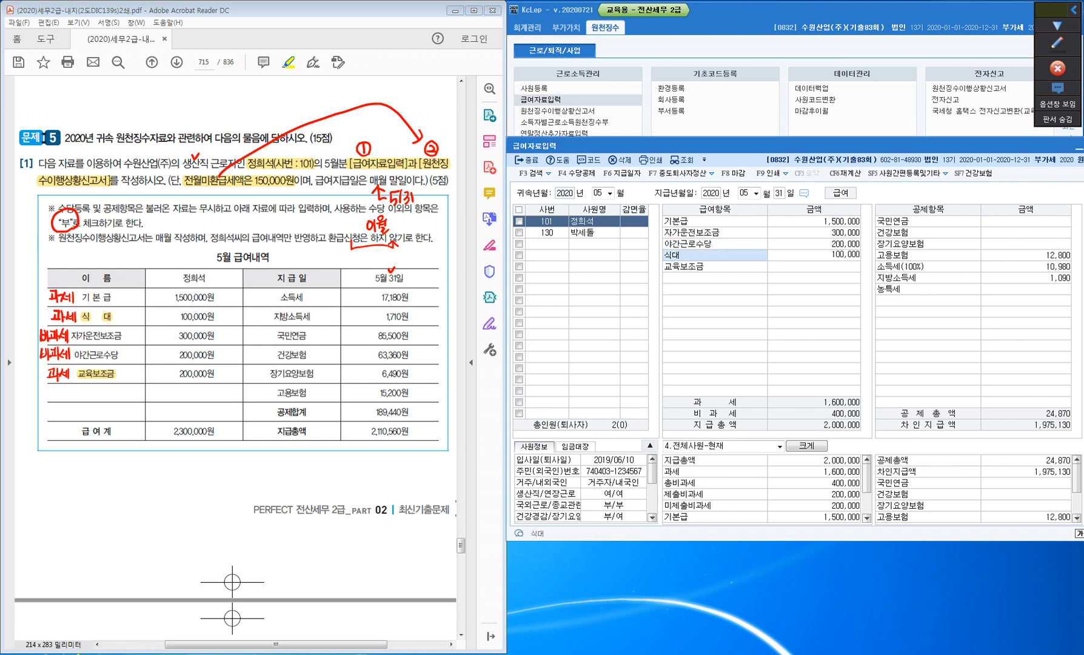
key(Return)
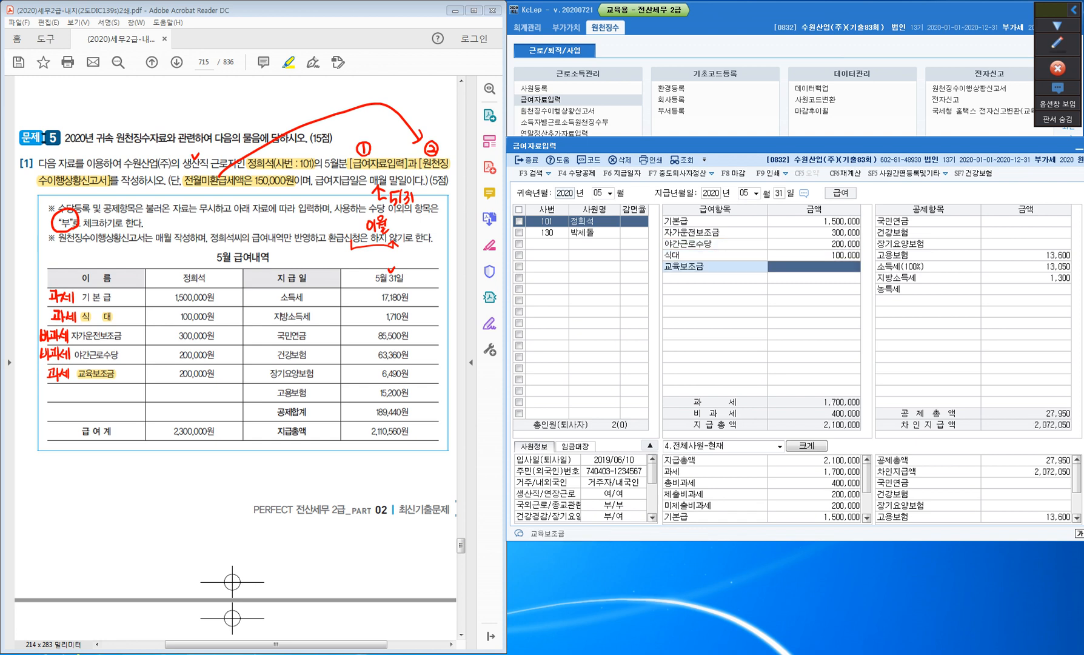
text(200000)
key(Return)
key(Return)
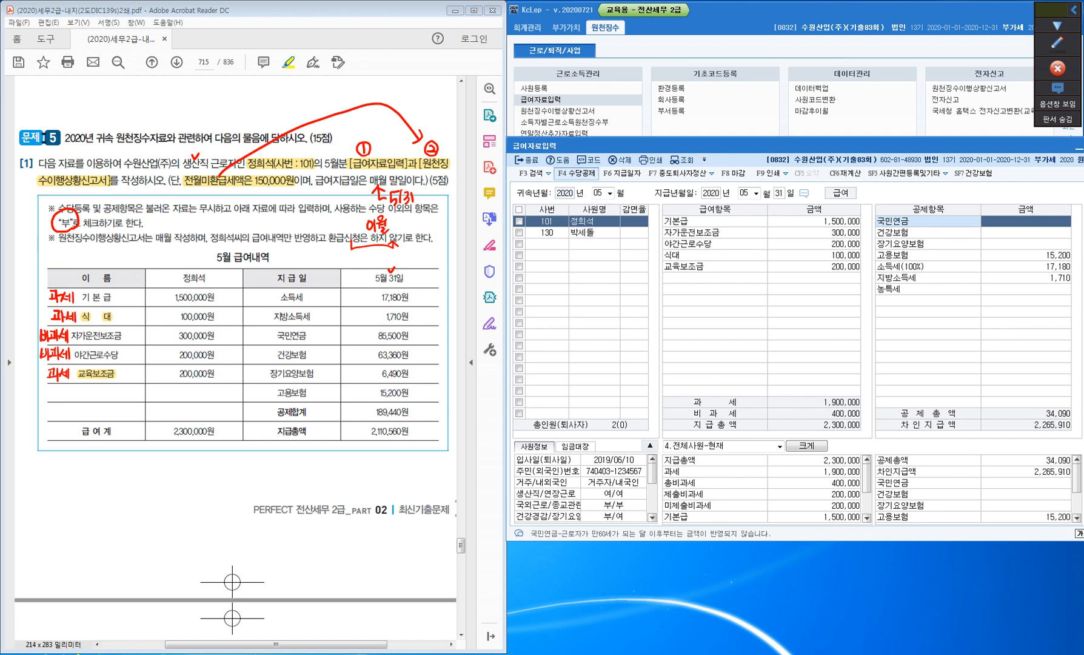
Reopen 수당공제등록, move the taxable 식대 (2001) up to directly below 기본급, and confirm the new order.
key(F4)
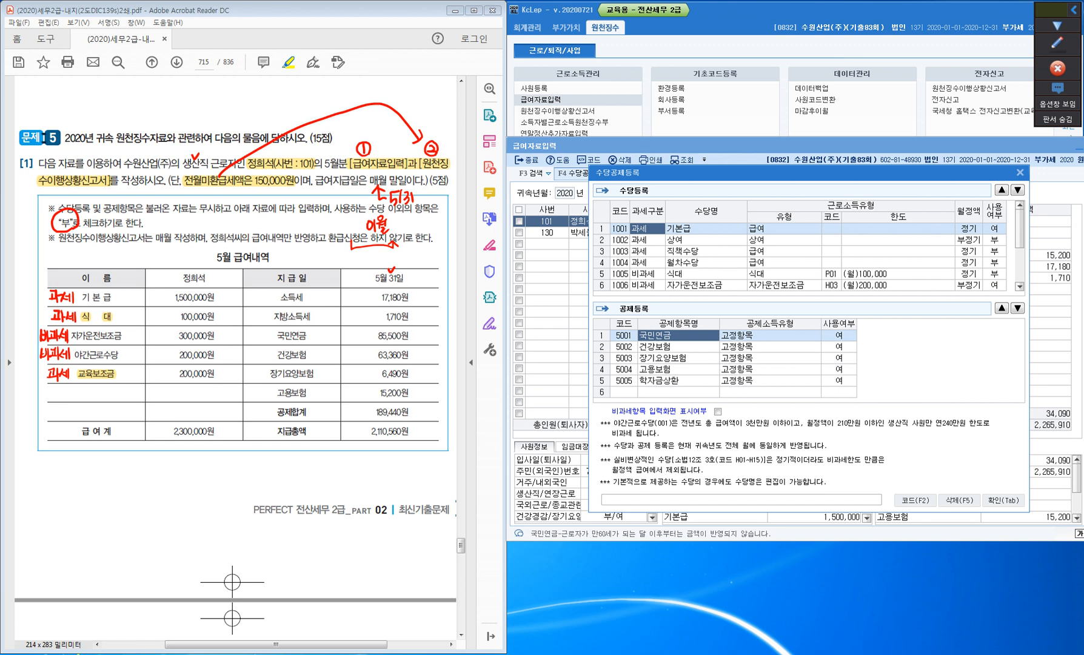
drag(1020, 229, 1020, 264)
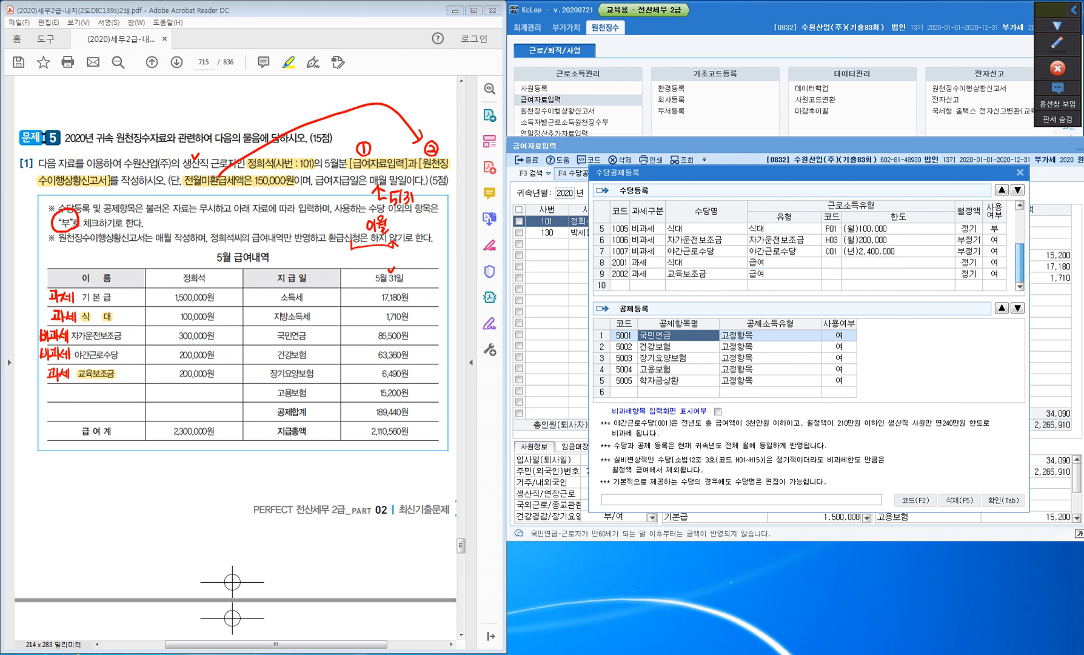
click(647, 263)
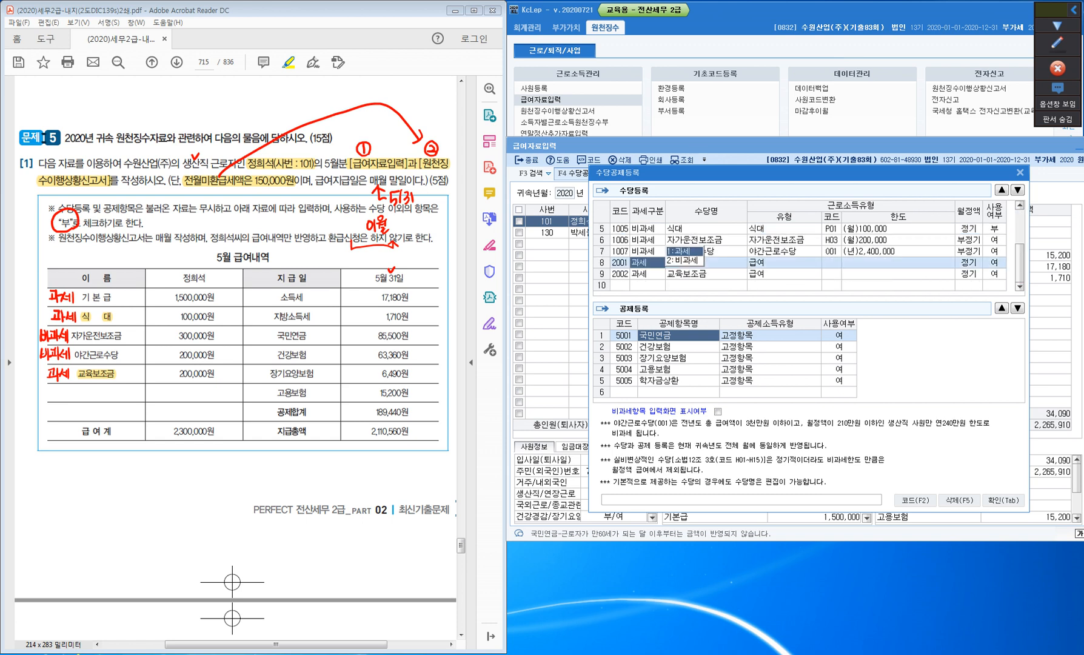
click(1001, 190)
click(1001, 190)
click(1001, 190)
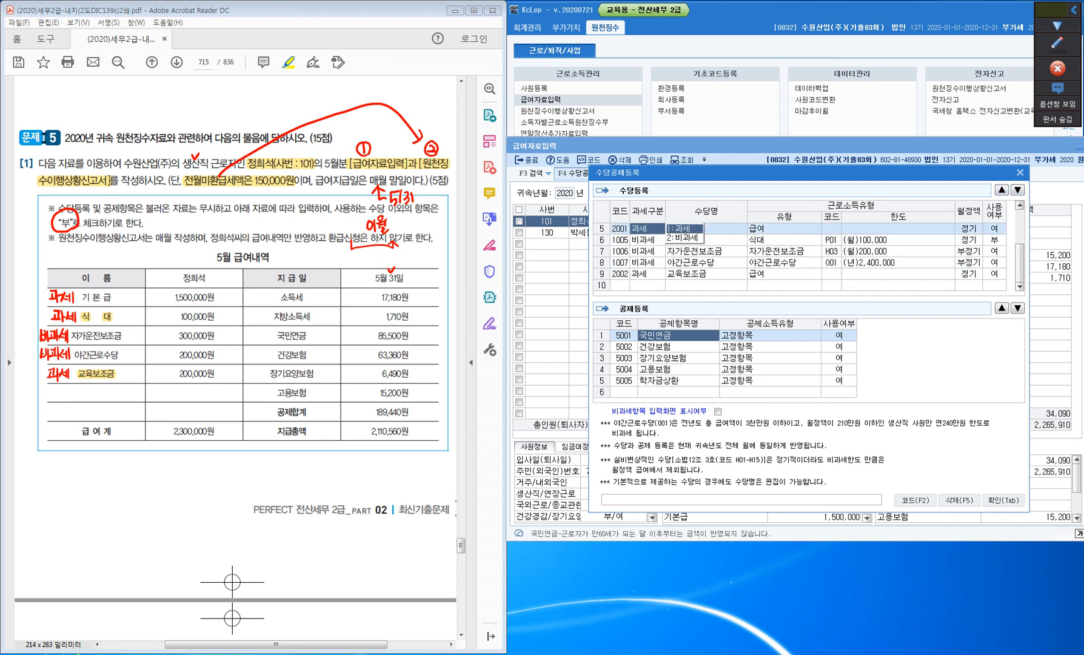
click(1001, 191)
click(1002, 190)
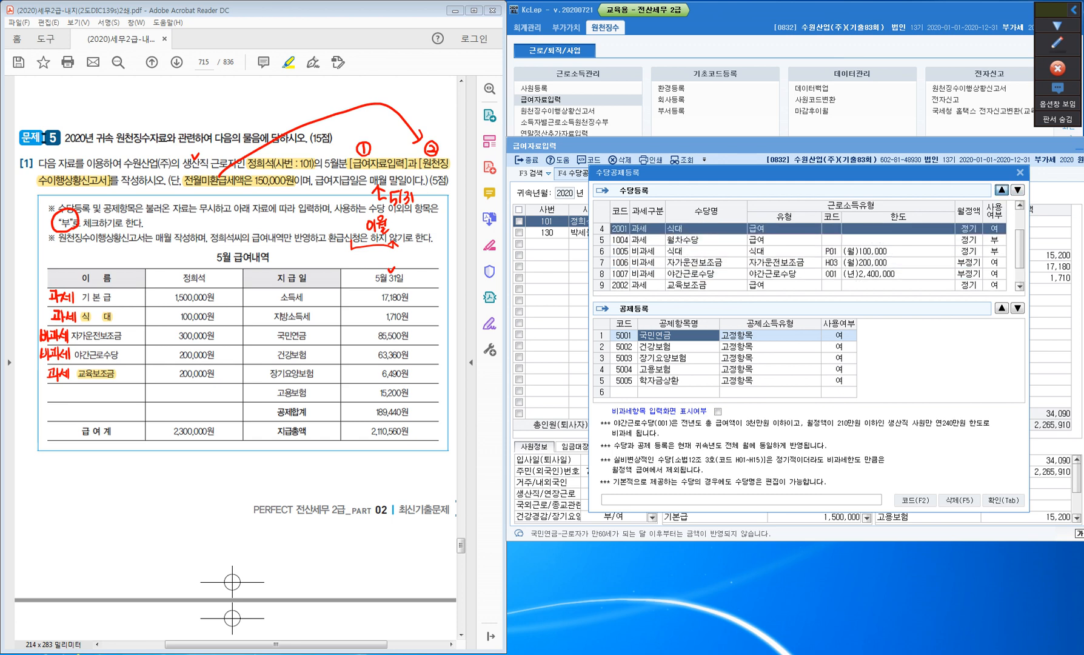
click(1001, 191)
click(706, 263)
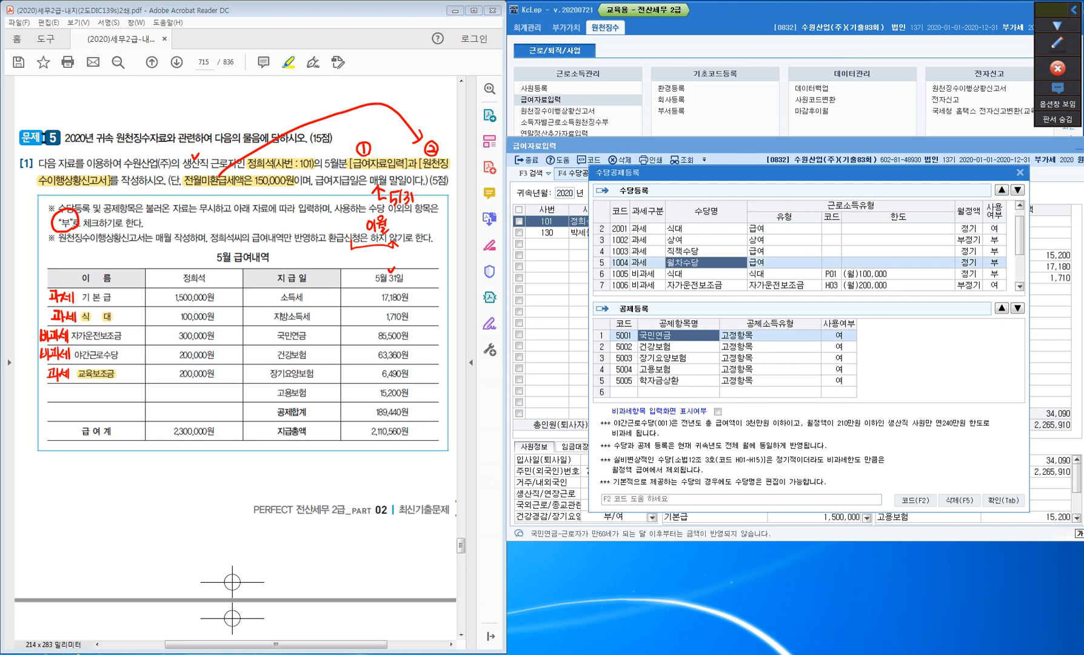
scroll(706, 262, up, 1)
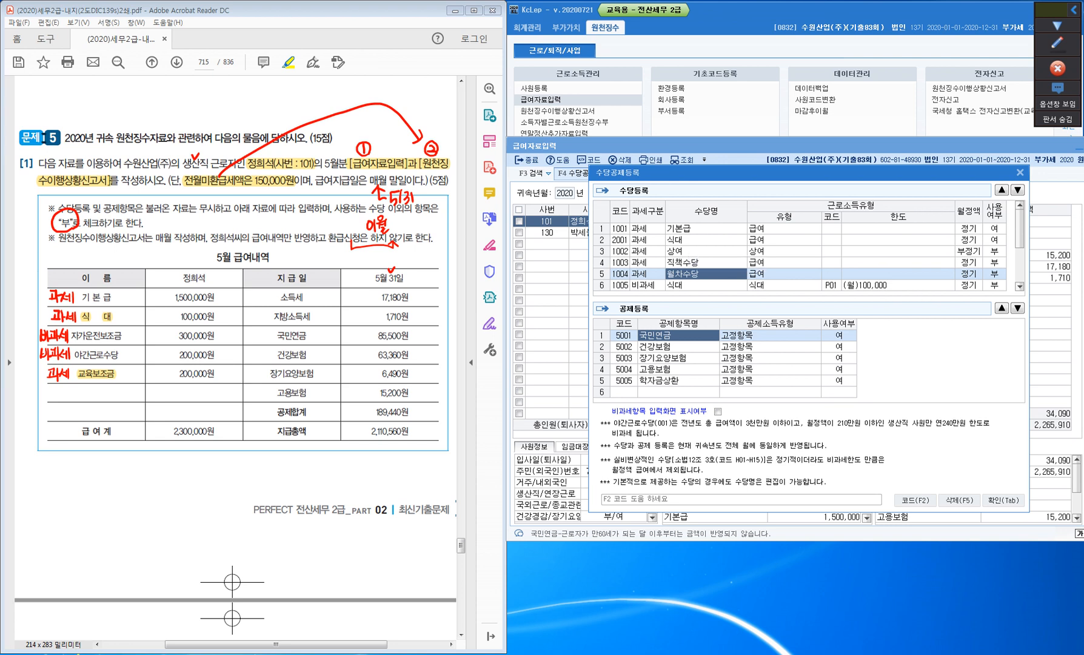
drag(1020, 230, 1020, 250)
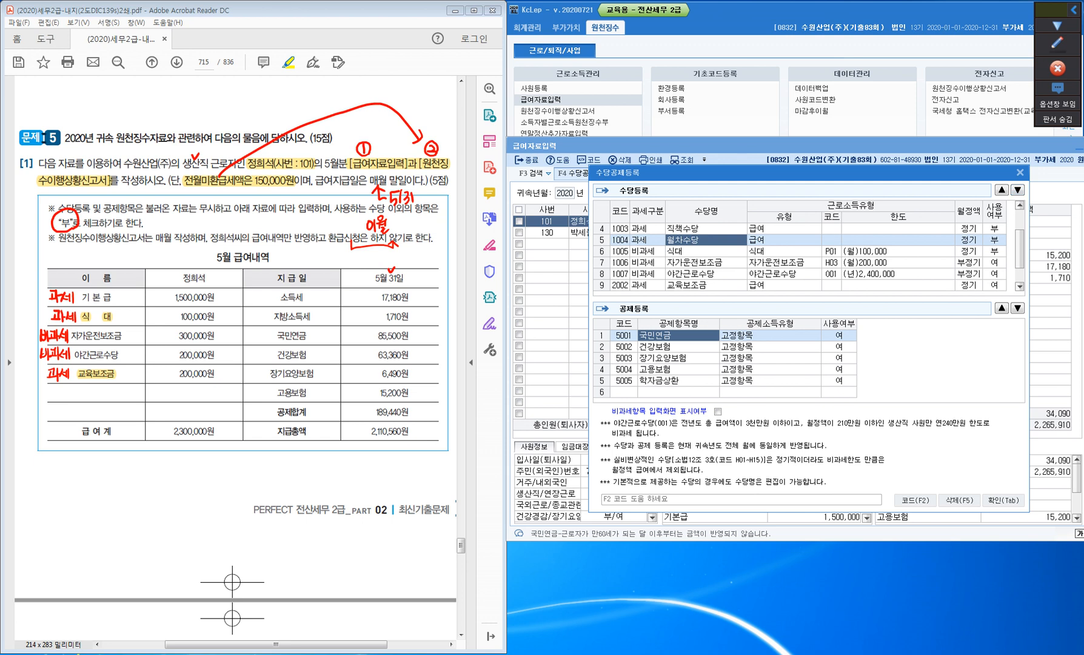
key(Tab)
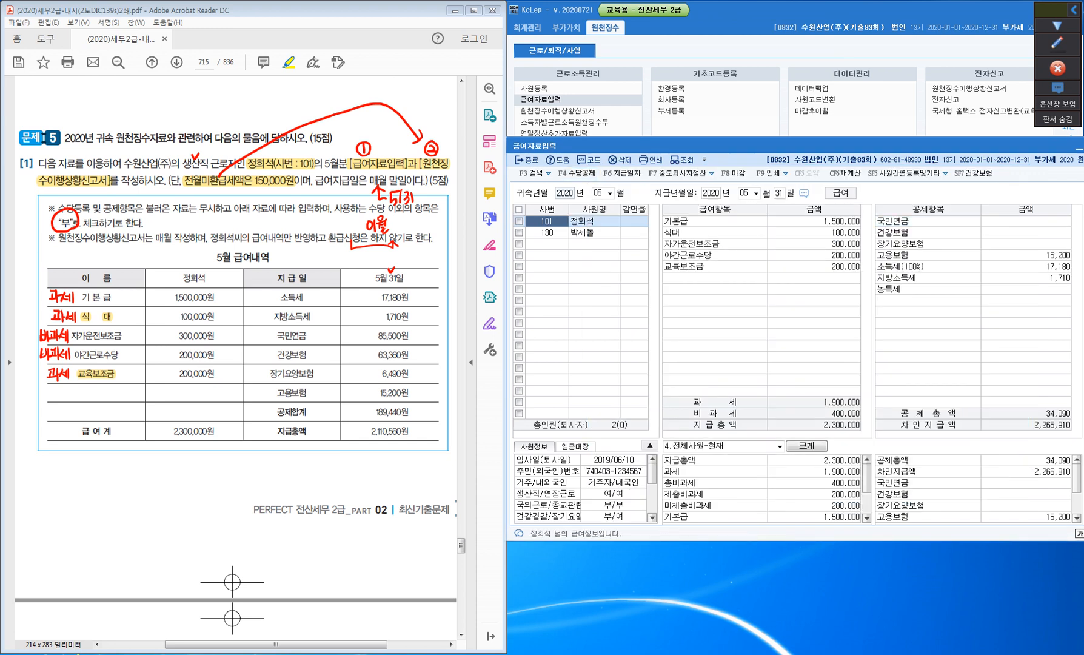
Check the amounts from 기본급 through 교육보조금 against the question's 5월 급여내역 table.
click(814, 222)
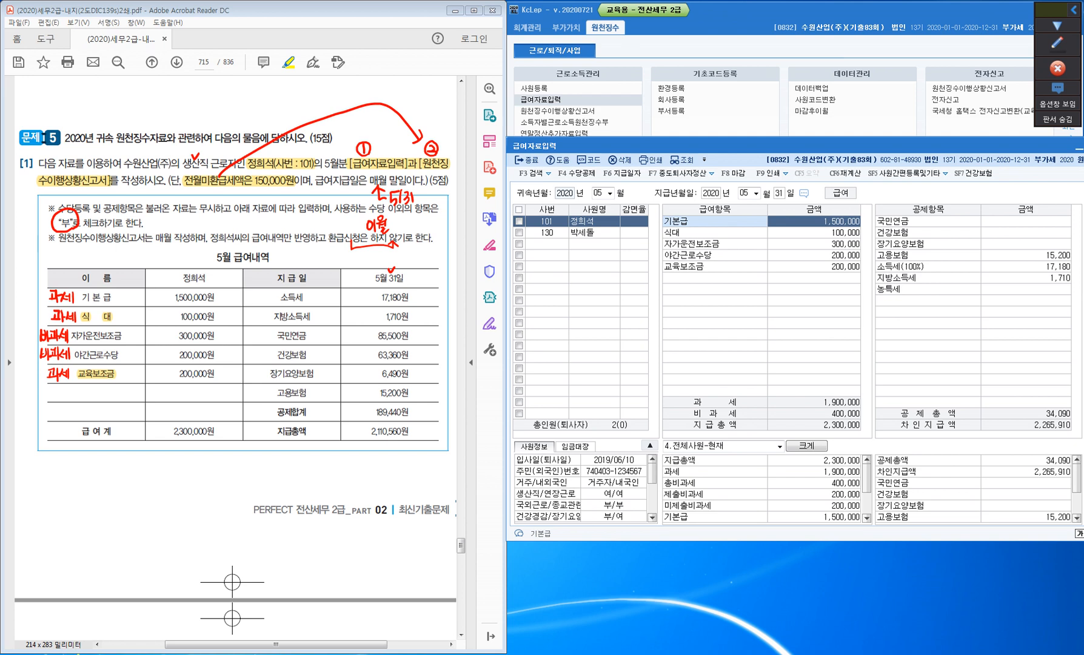
click(814, 233)
click(814, 244)
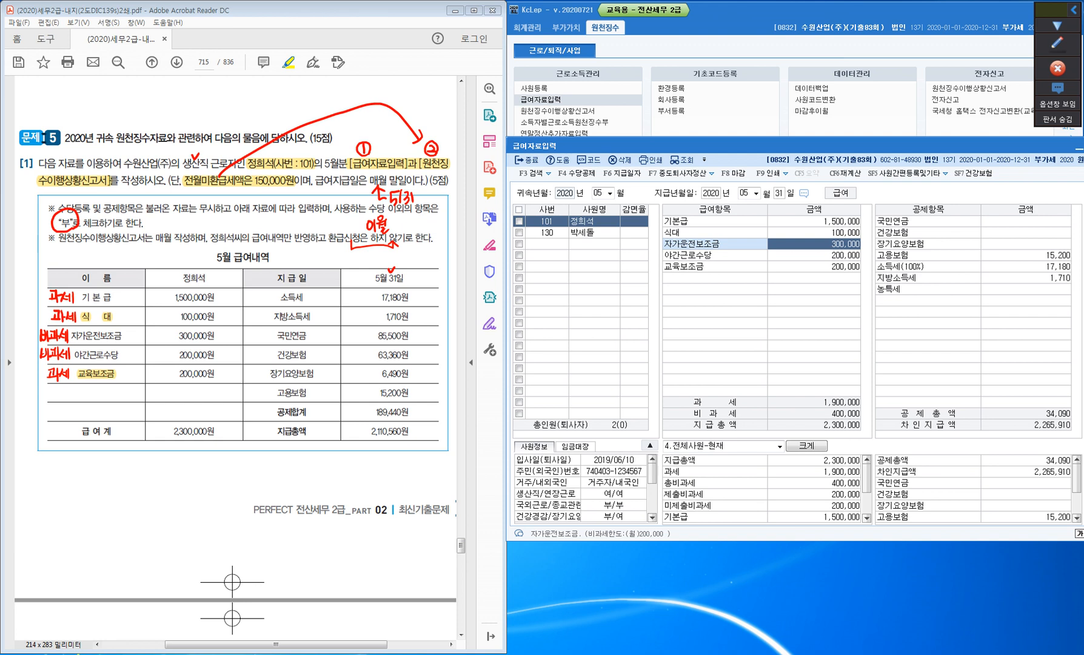
click(814, 256)
click(814, 267)
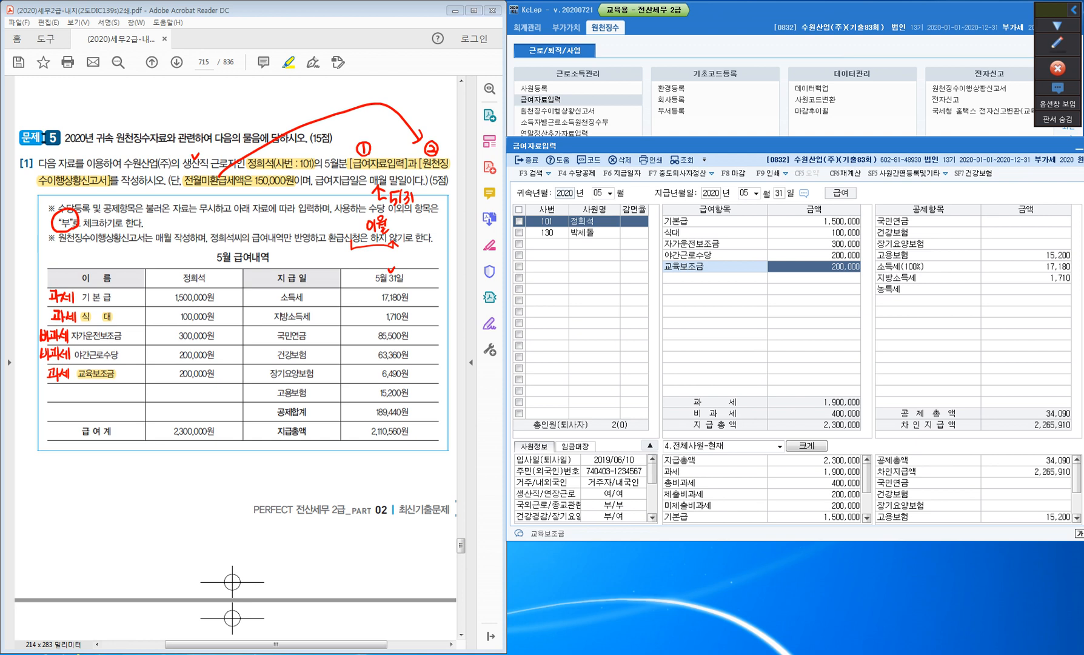
Enter 국민연금 85,500 and 건강보험 63,360 for employee 101, and accept the remaining deduction amounts through 지방소득세.
key(Return)
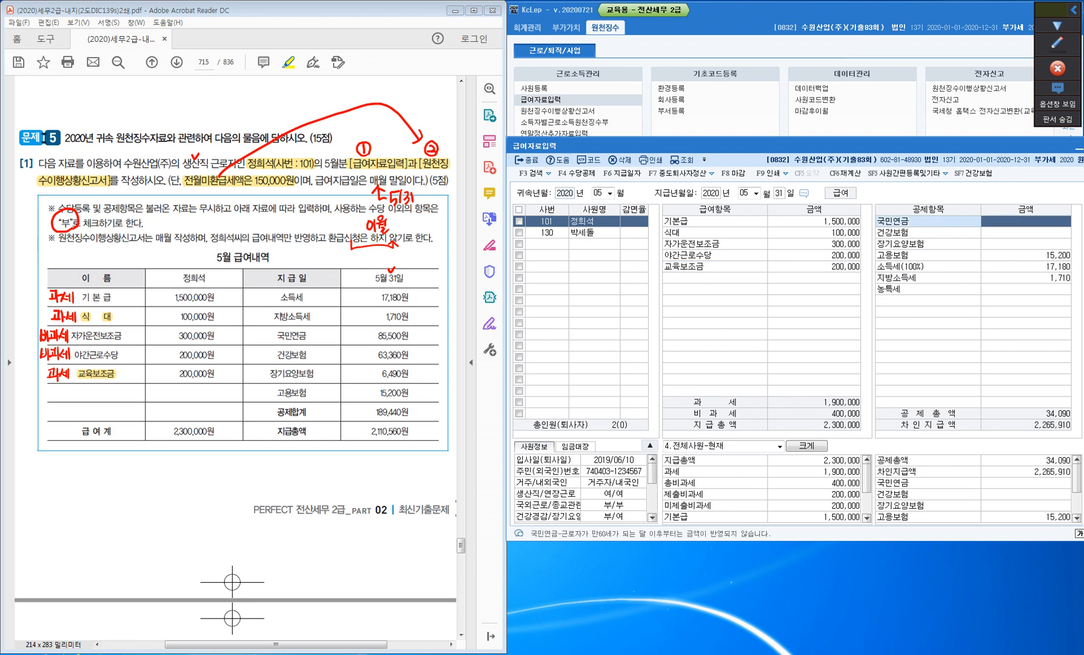
text(85500)
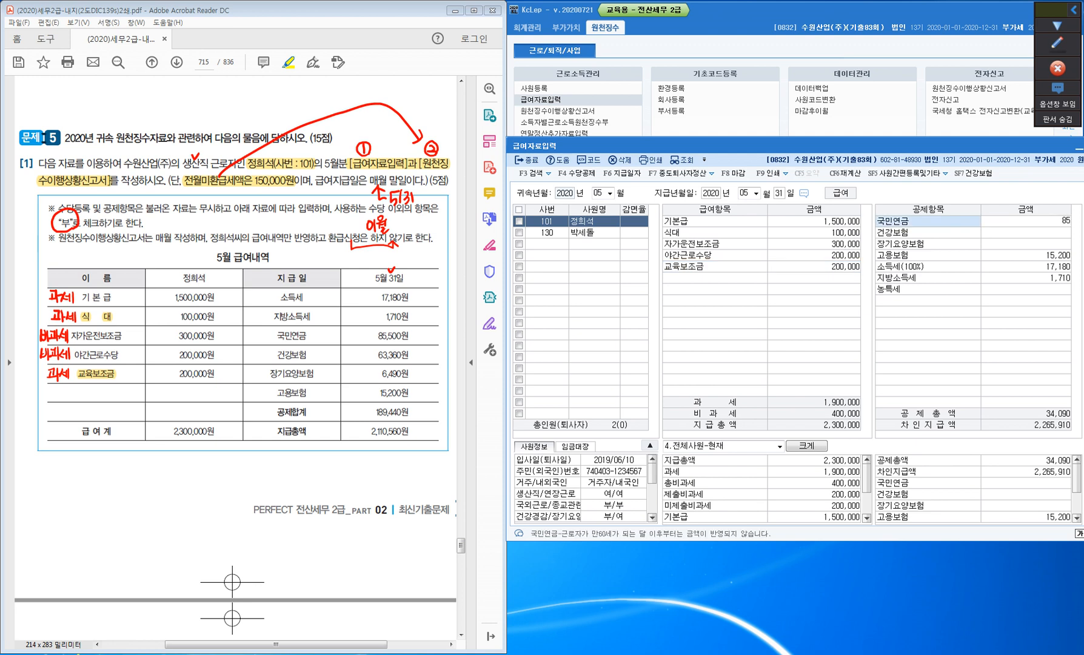
key(Return)
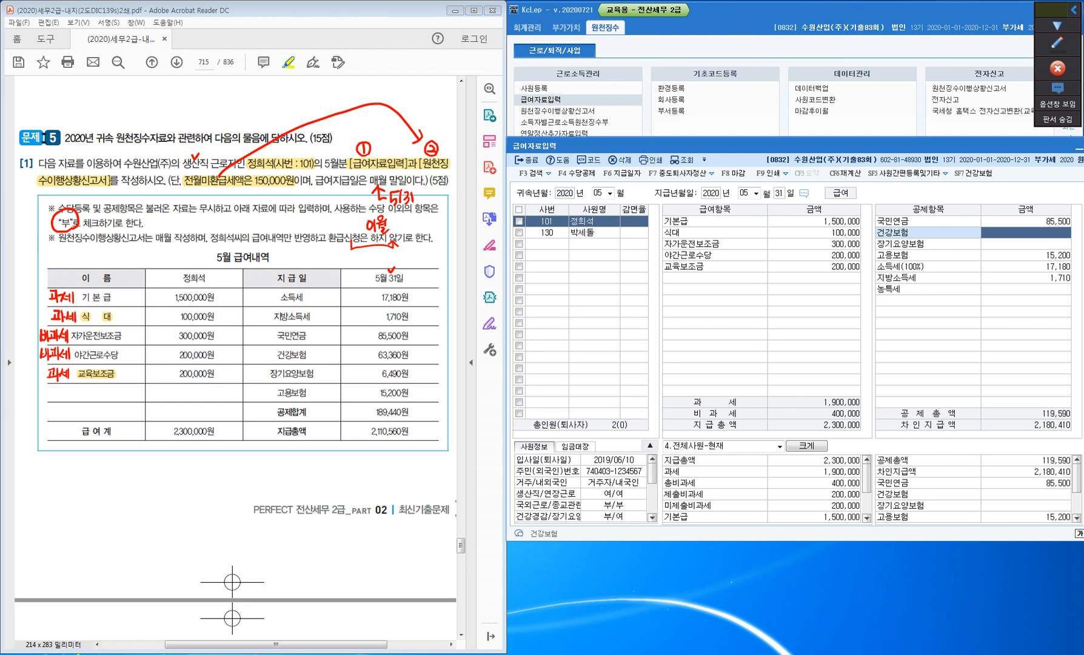
text(63360)
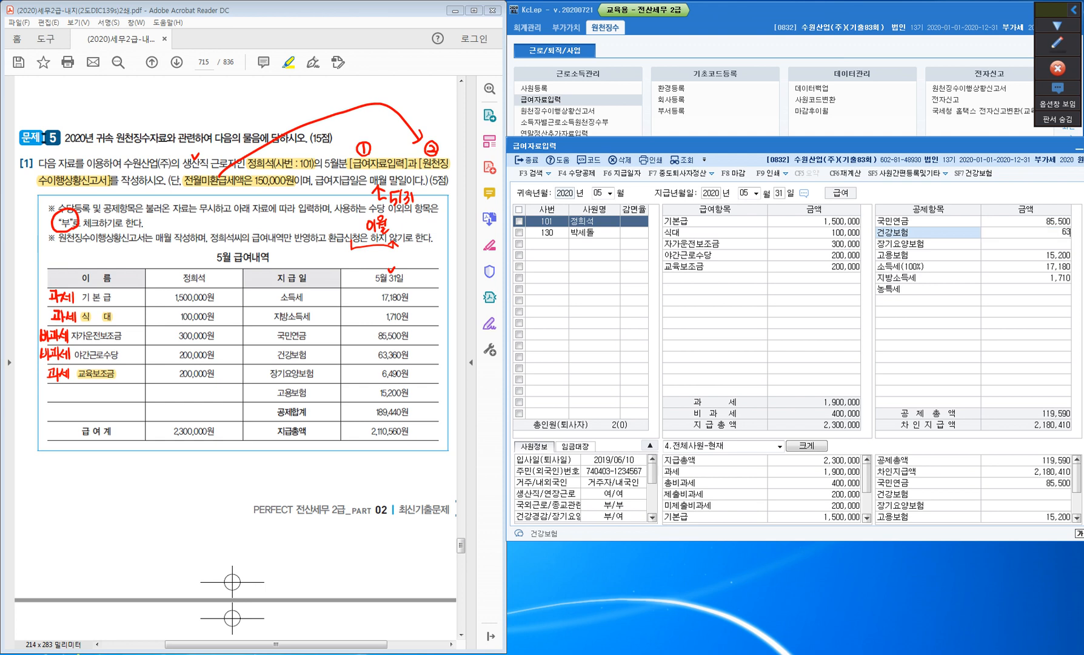
key(Return)
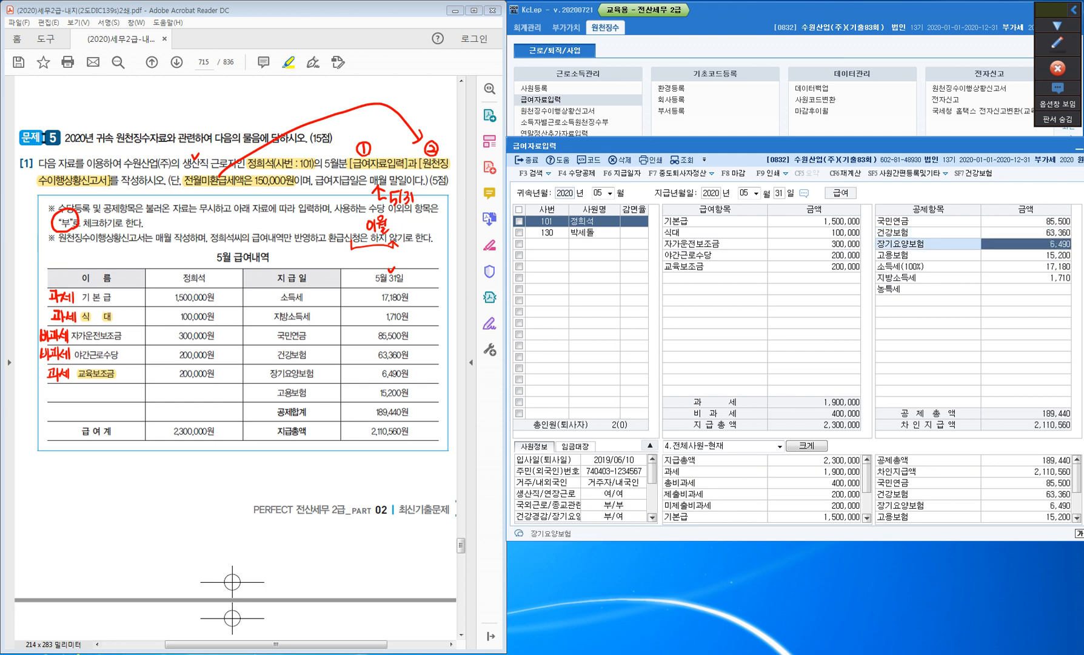
key(Return)
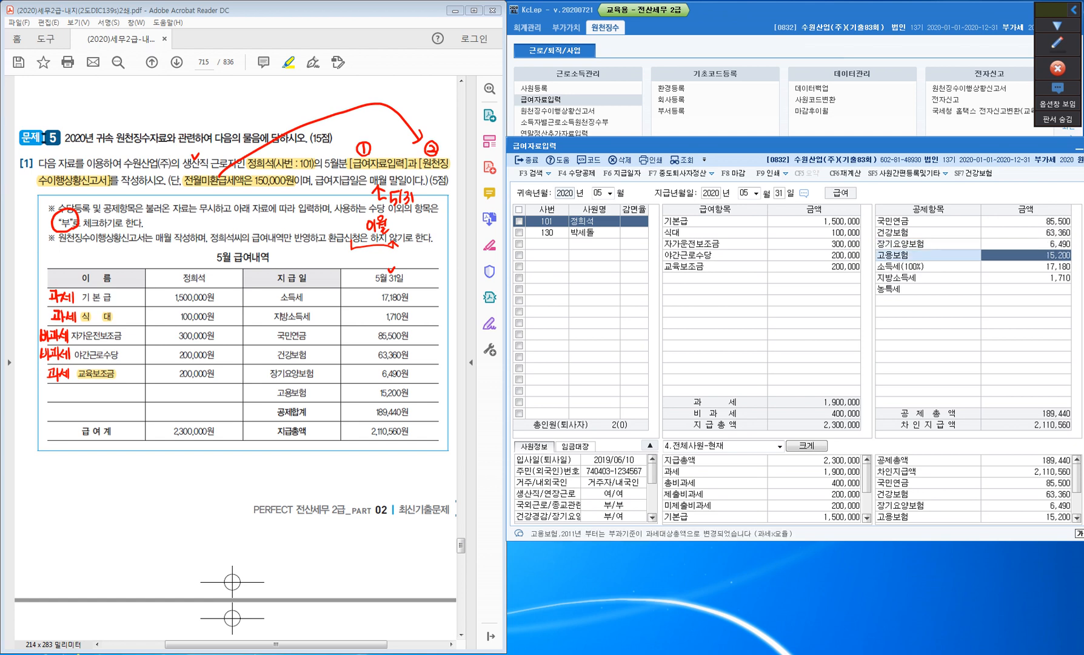
key(Return)
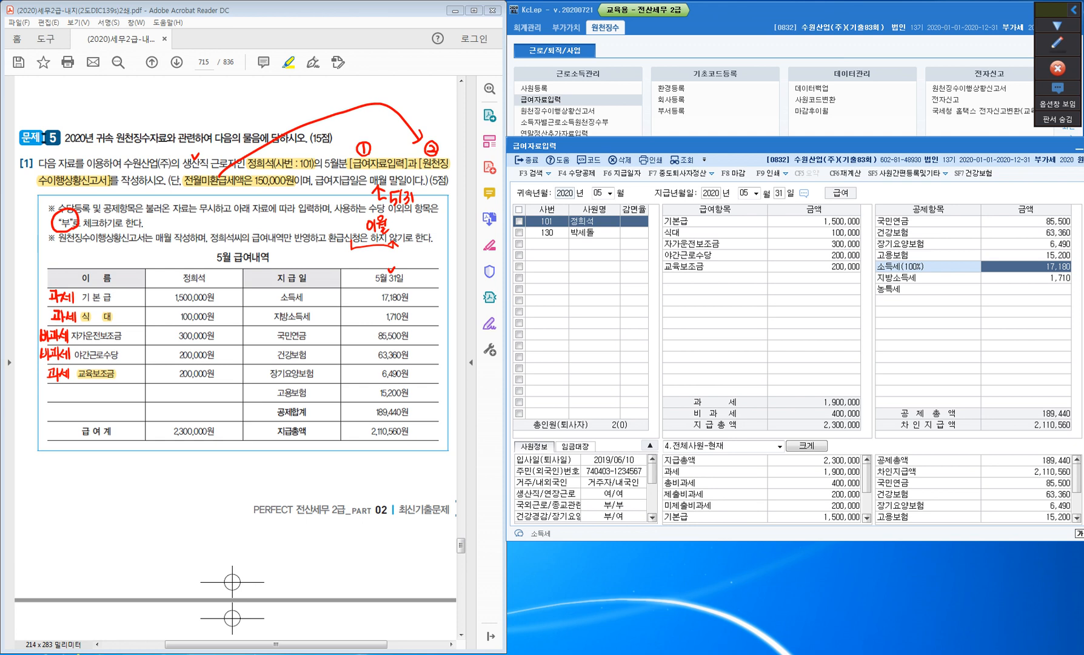
key(Return)
key(Return)
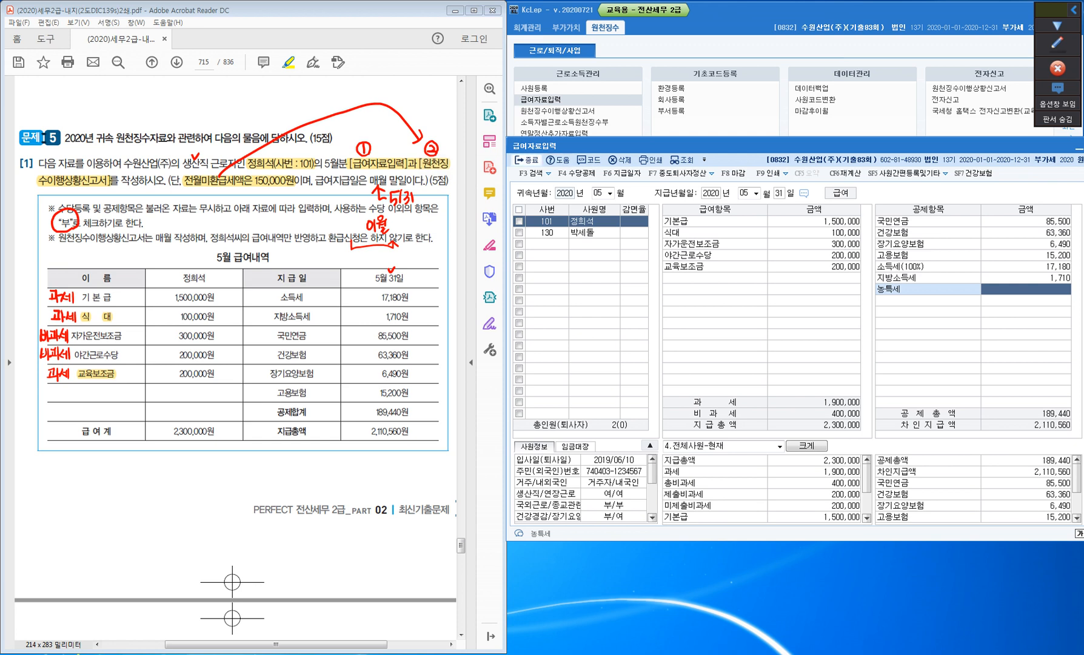
Close 급여자료입력 and open 원천징수이행상황신고서.
click(527, 160)
click(527, 160)
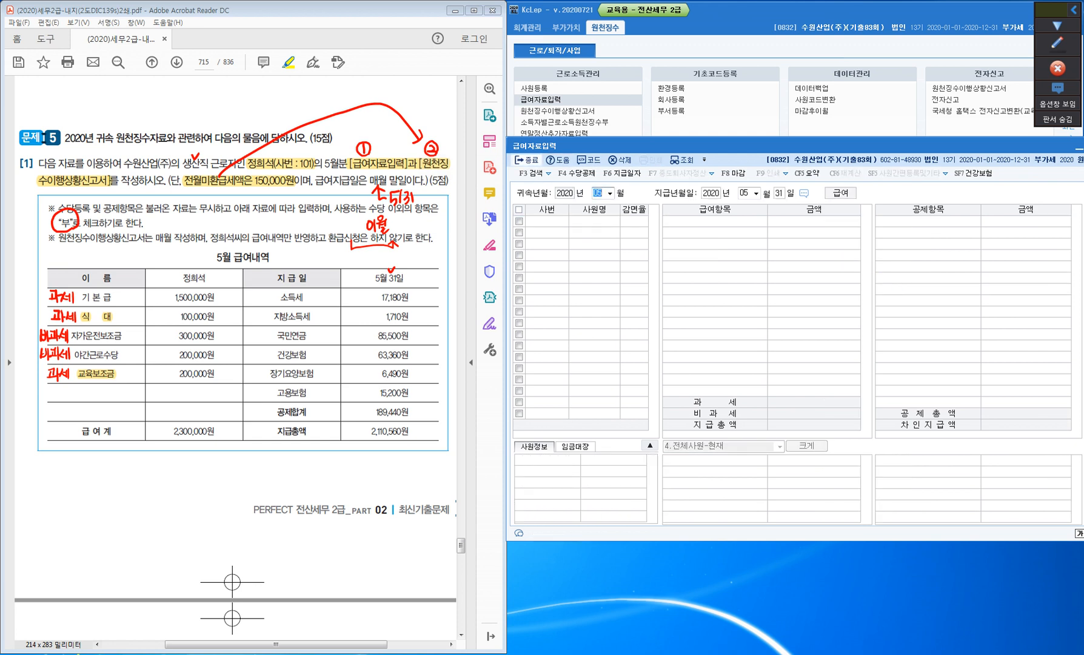
click(527, 160)
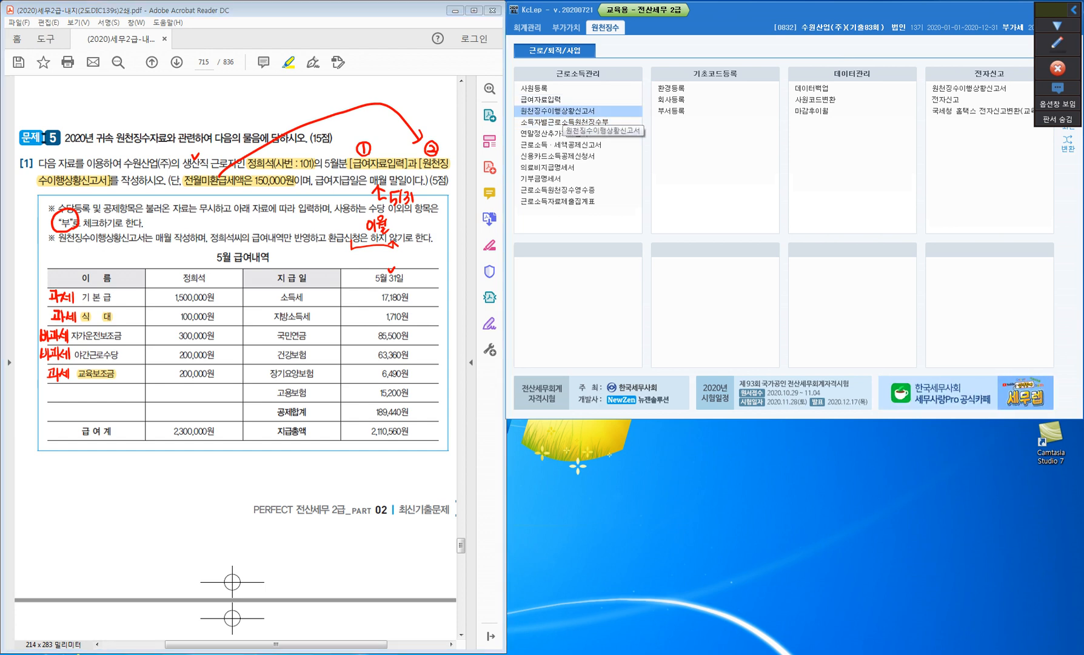
click(558, 111)
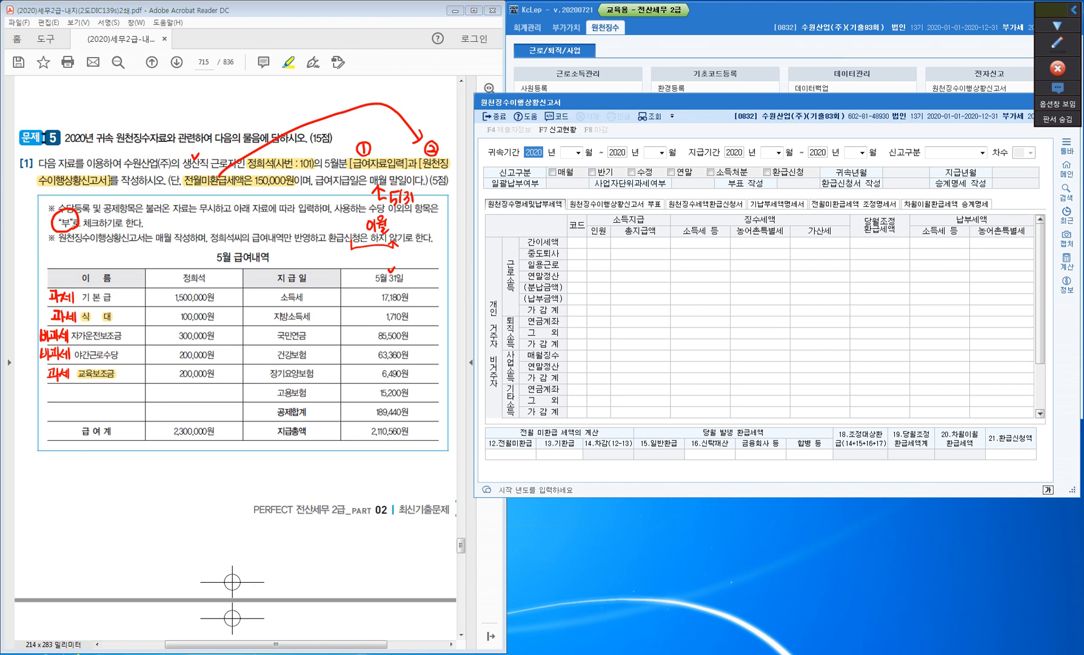
Set both 귀속기간 and 지급기간 to 2020년 05월 through 2020년 05월, and load the report as 1.정기신고.
key(Return)
text(5)
key(Return)
key(Return)
key(Return)
key(Return)
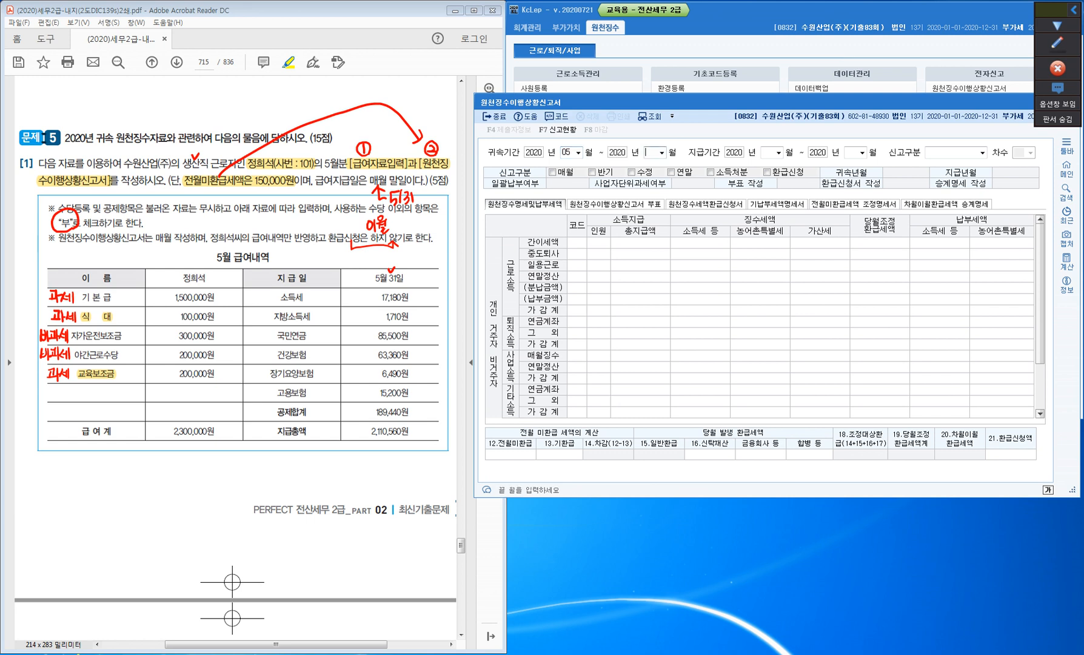
text(5)
key(Return)
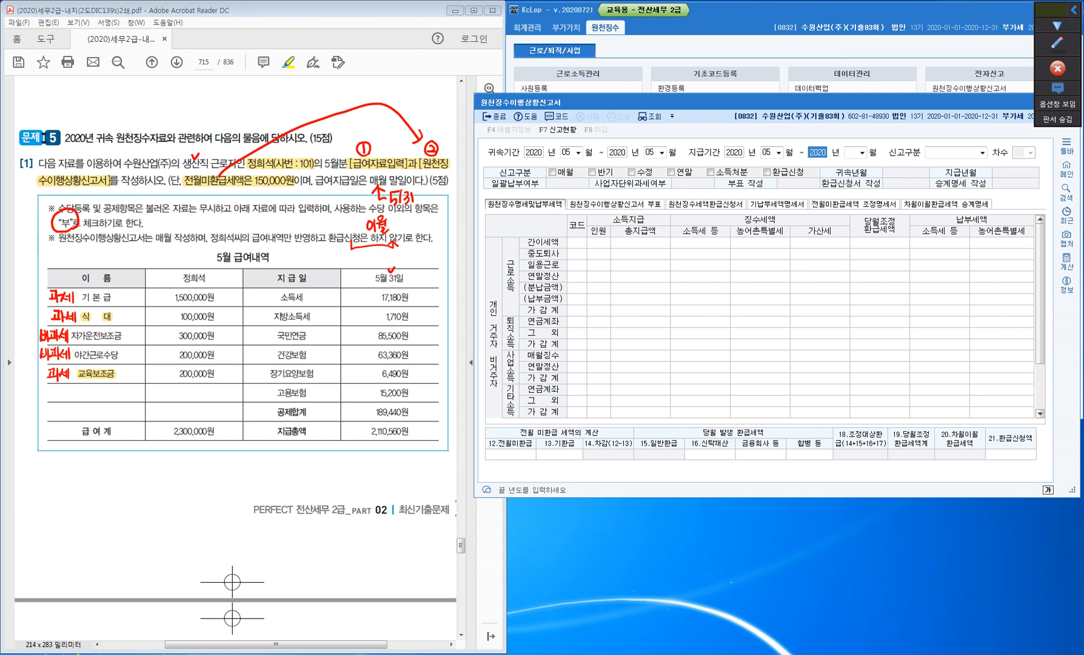
key(Return)
text(5)
key(Return)
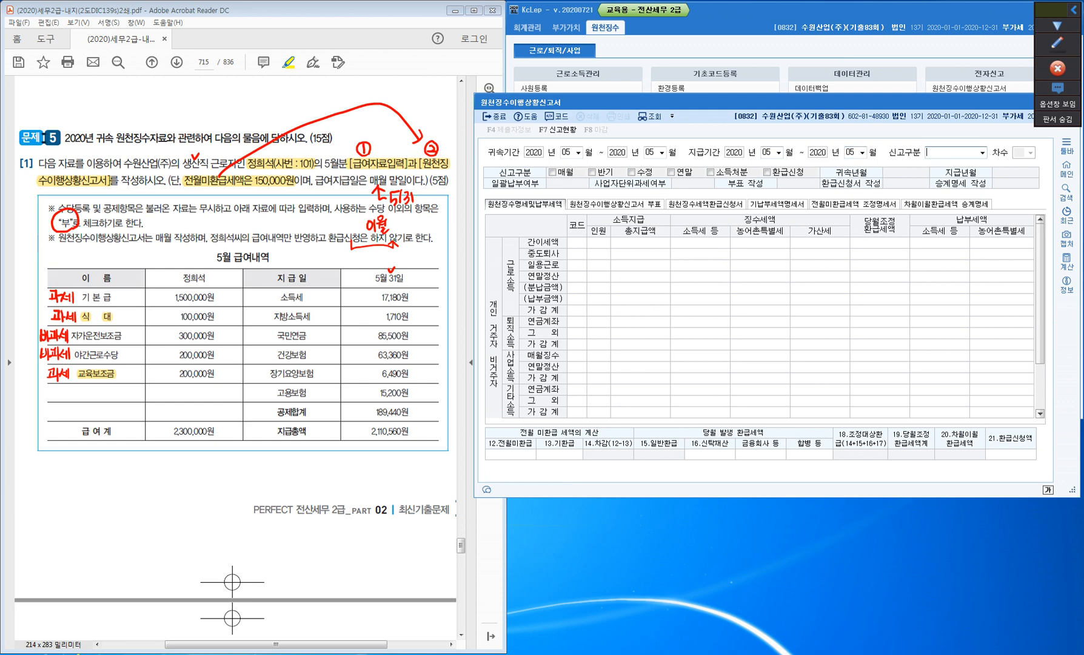
key(Return)
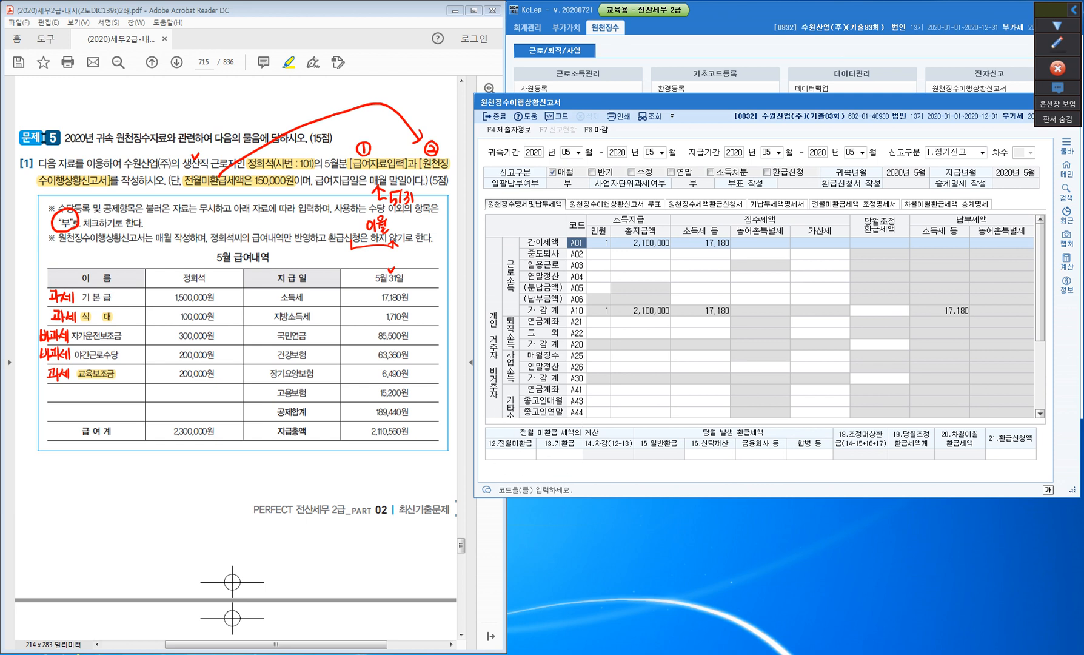
Enter 150,000 as 12.전월미환급 in the unrefunded tax calculation.
click(510, 454)
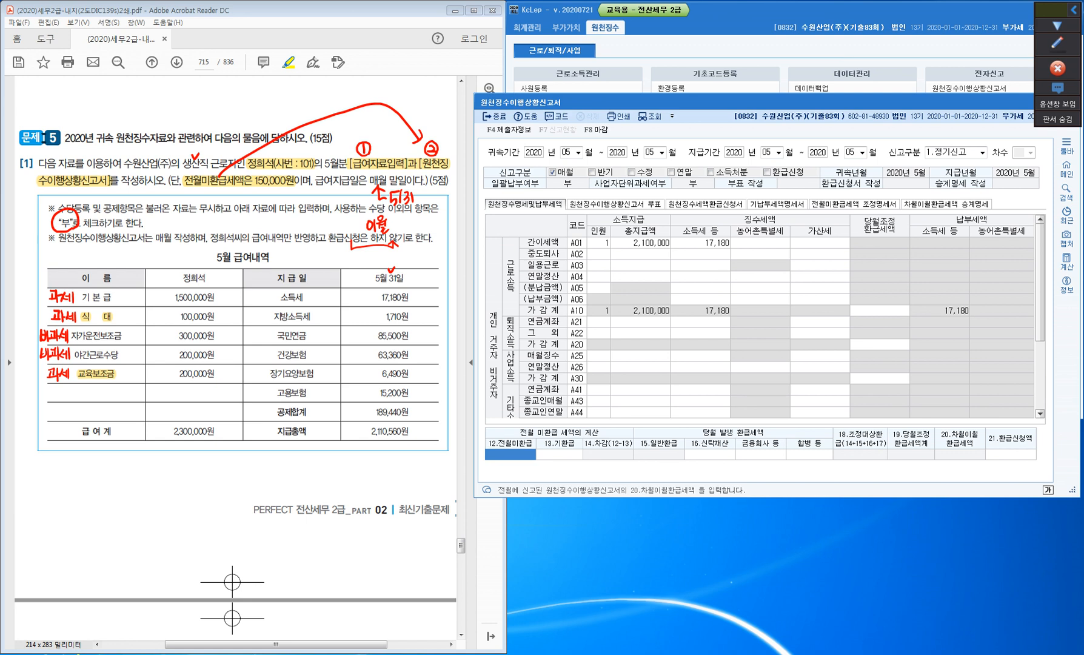
text(1500000)
key(Return)
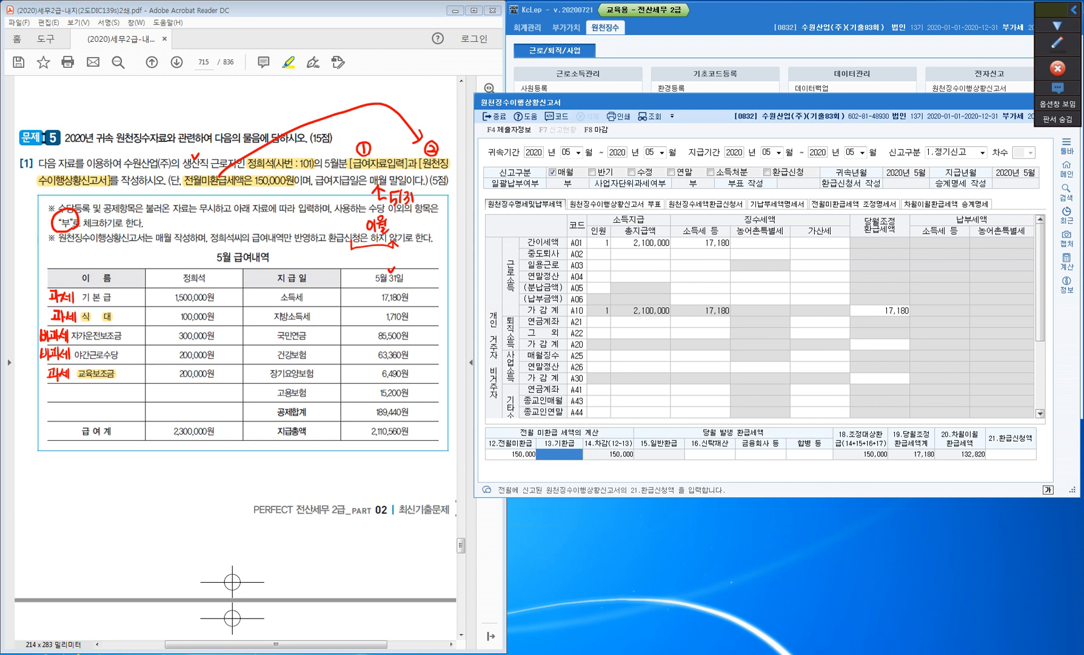
Frame the 12.전월미환급 amount with a rectangle using the screen annotation tool, and clear all drawn annotations.
key(ctrl)
key(ctrl)
click(1057, 44)
mouse_move(1057, 93)
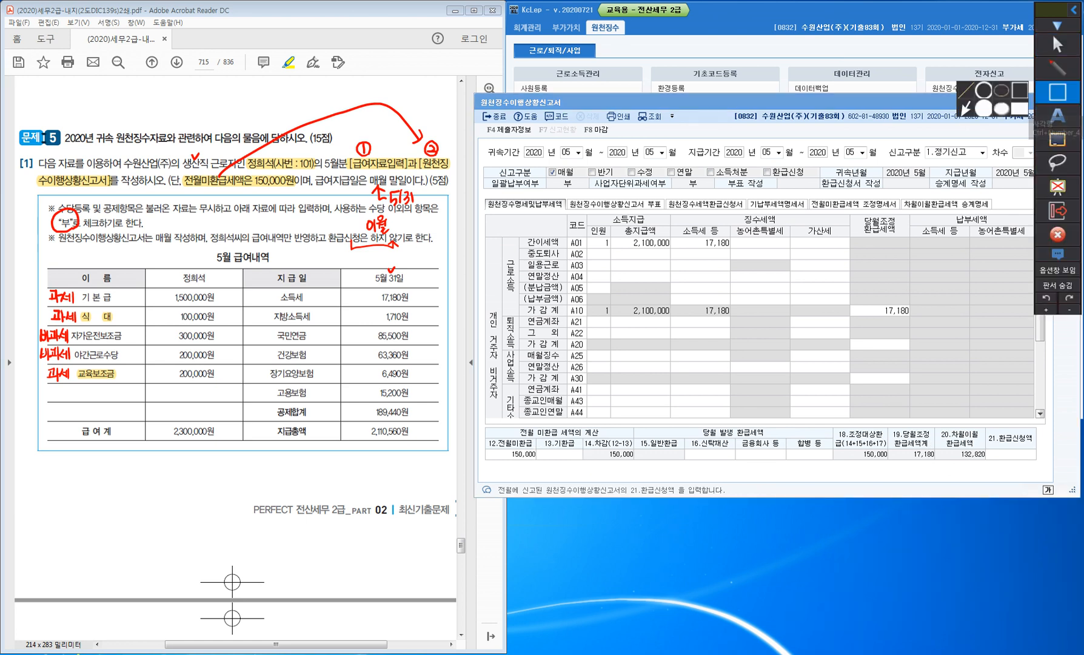
mouse_move(480, 435)
mouse_down()
mouse_move(486, 464)
mouse_move(544, 464)
mouse_up()
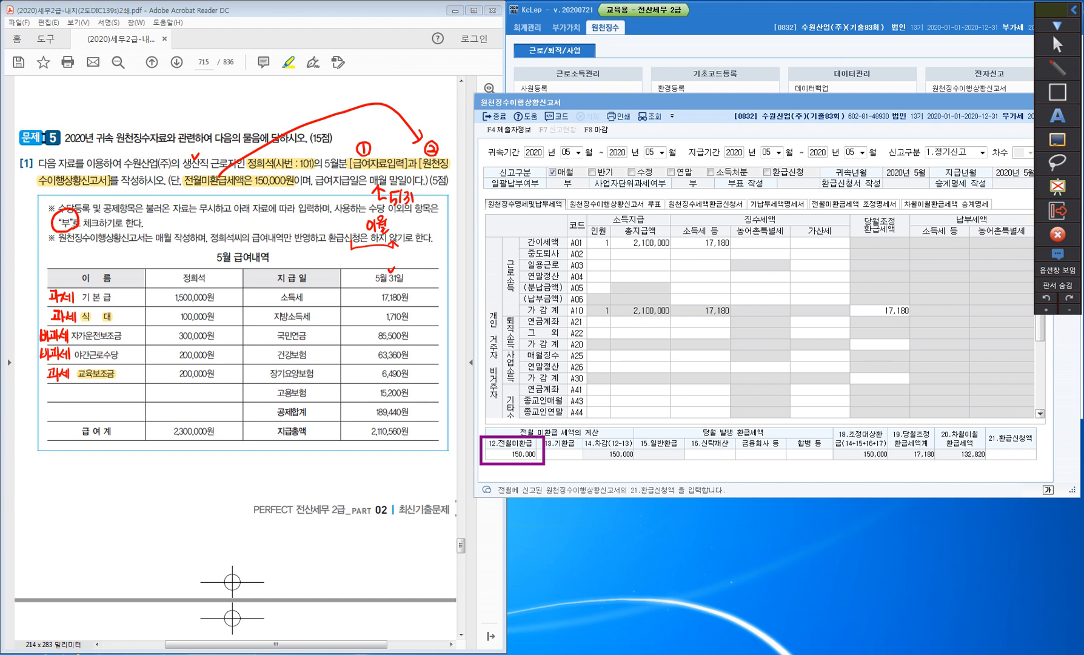
click(1057, 139)
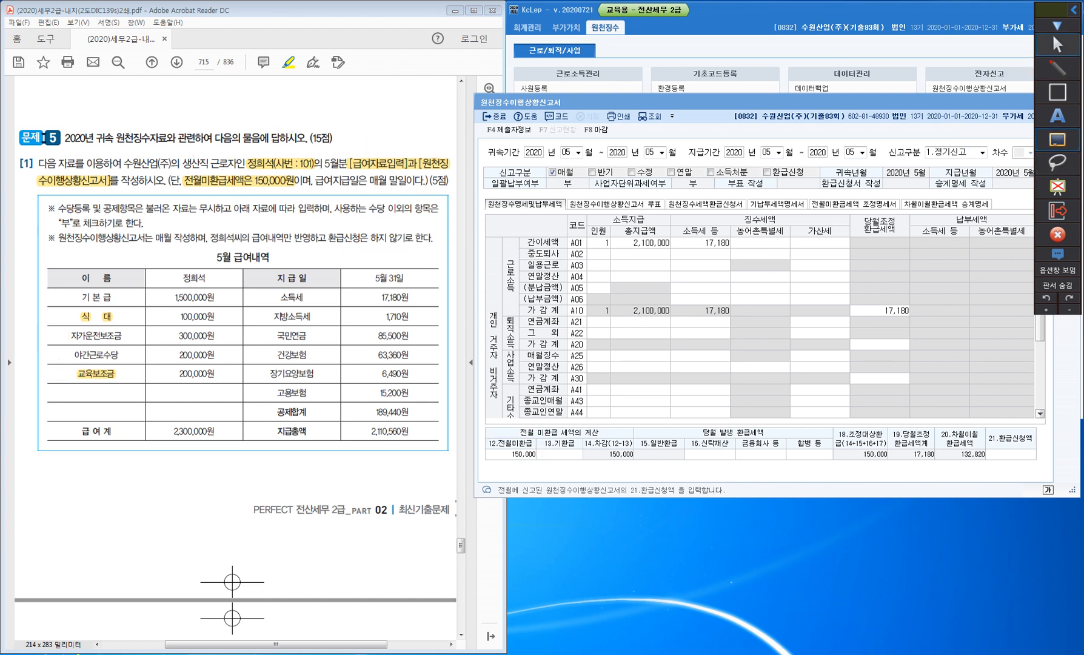
click(1057, 45)
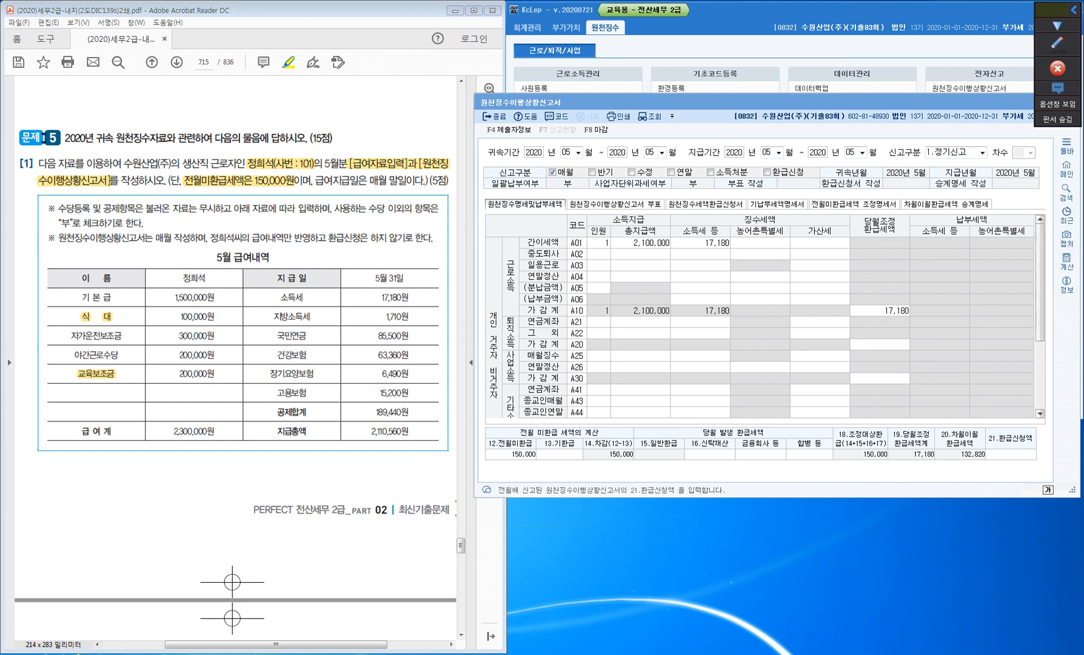
Save the May 원천징수이행상황신고서 and close the report.
click(559, 453)
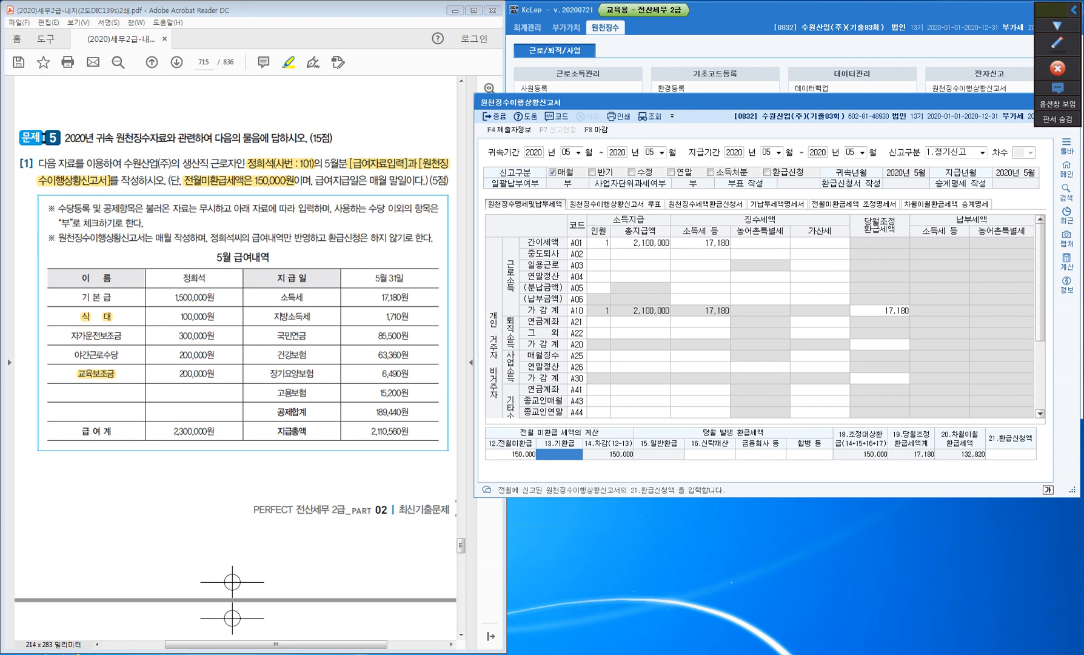
key(ctrl)
key(ctrl)
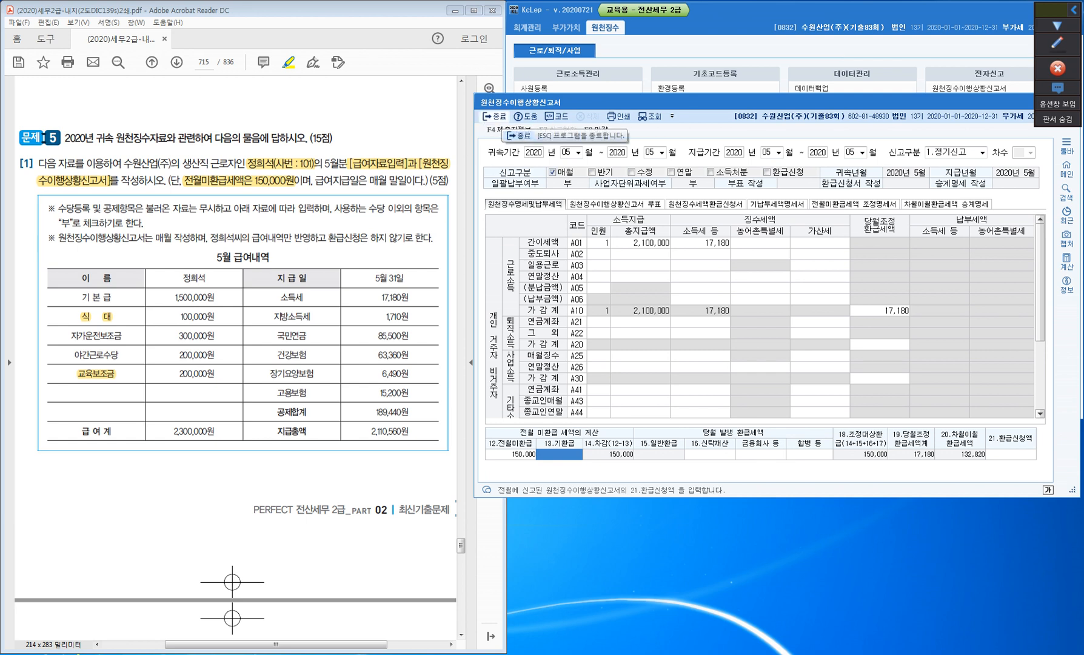
click(495, 117)
click(495, 117)
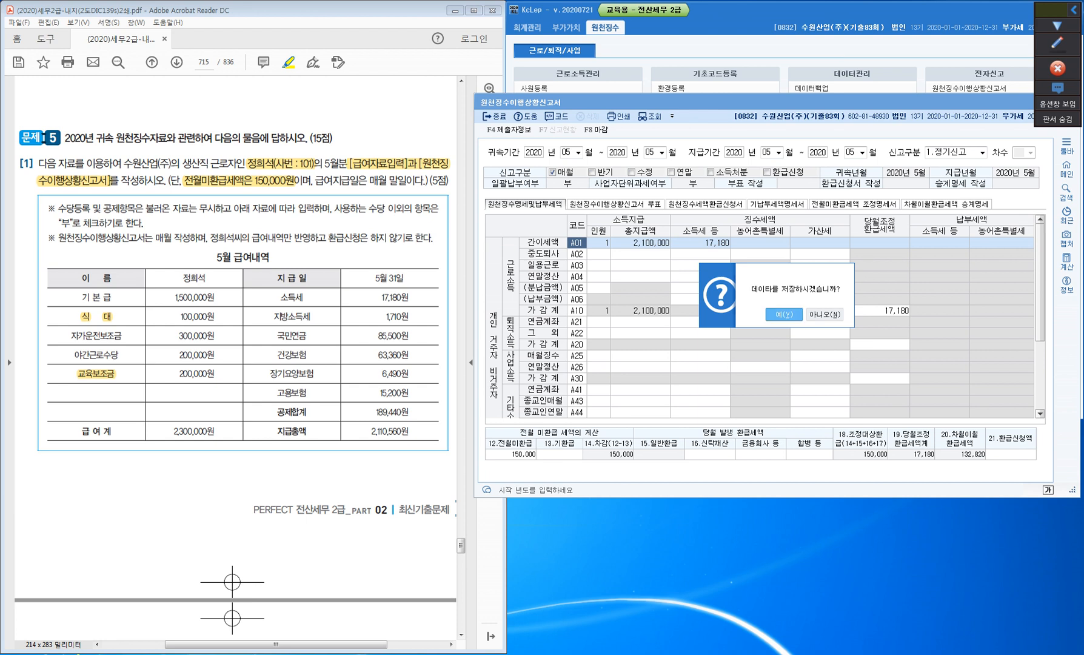
key(Return)
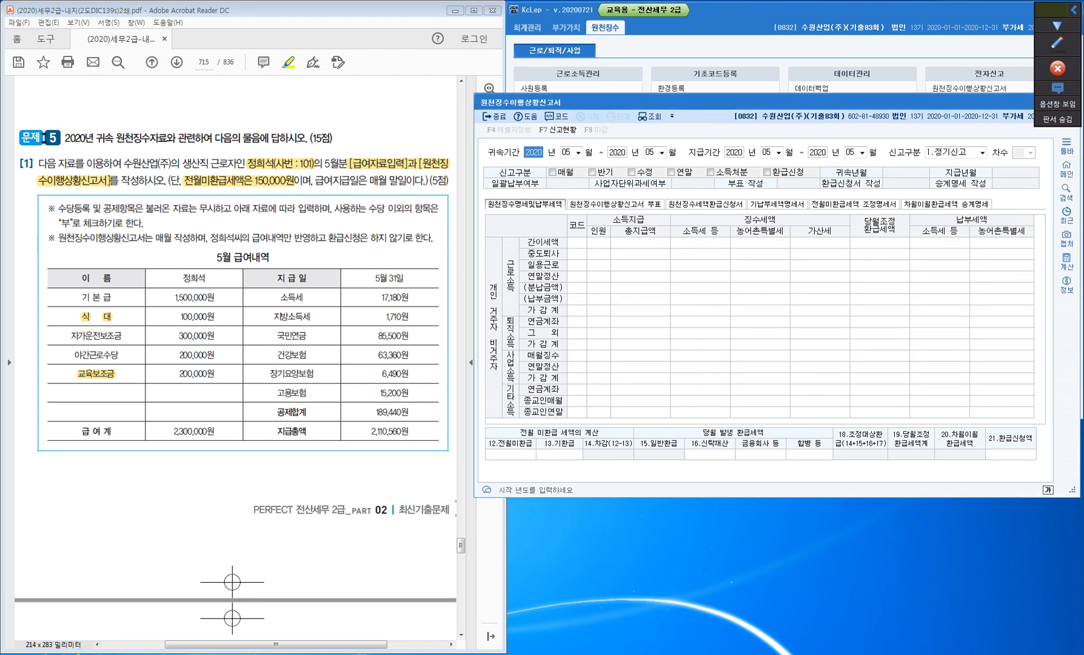
key(Escape)
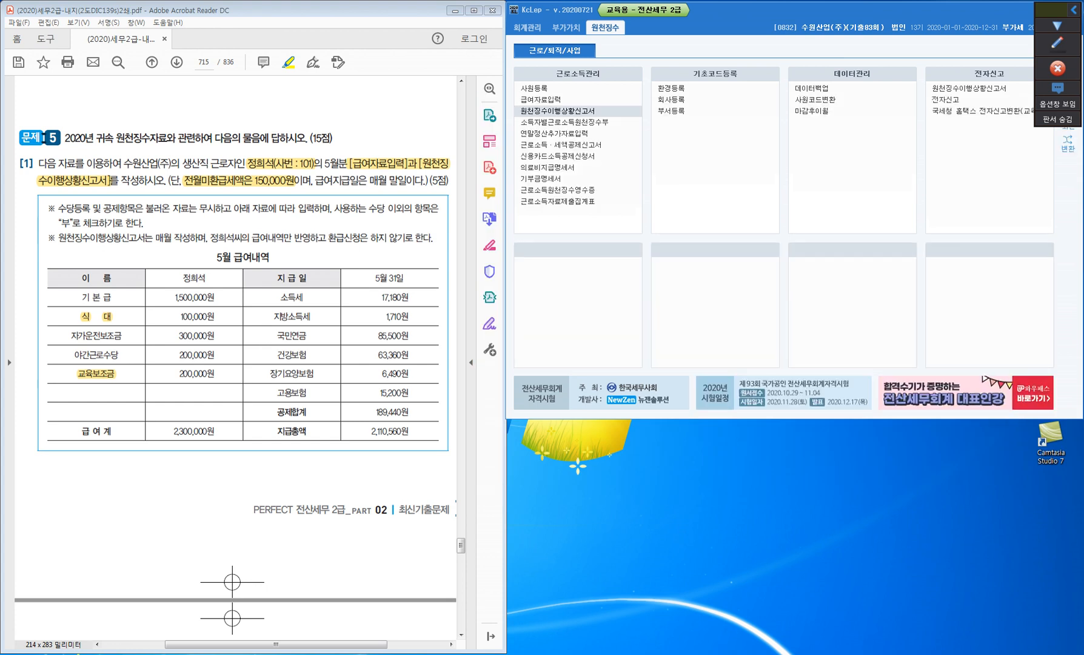
Highlight question [1]'s (5점), and in question [2] the employee 130 reference, the 부양가족소득명세 and 연말정산입력 instructions, and 세부담이 최소화.
drag(427, 181, 450, 181)
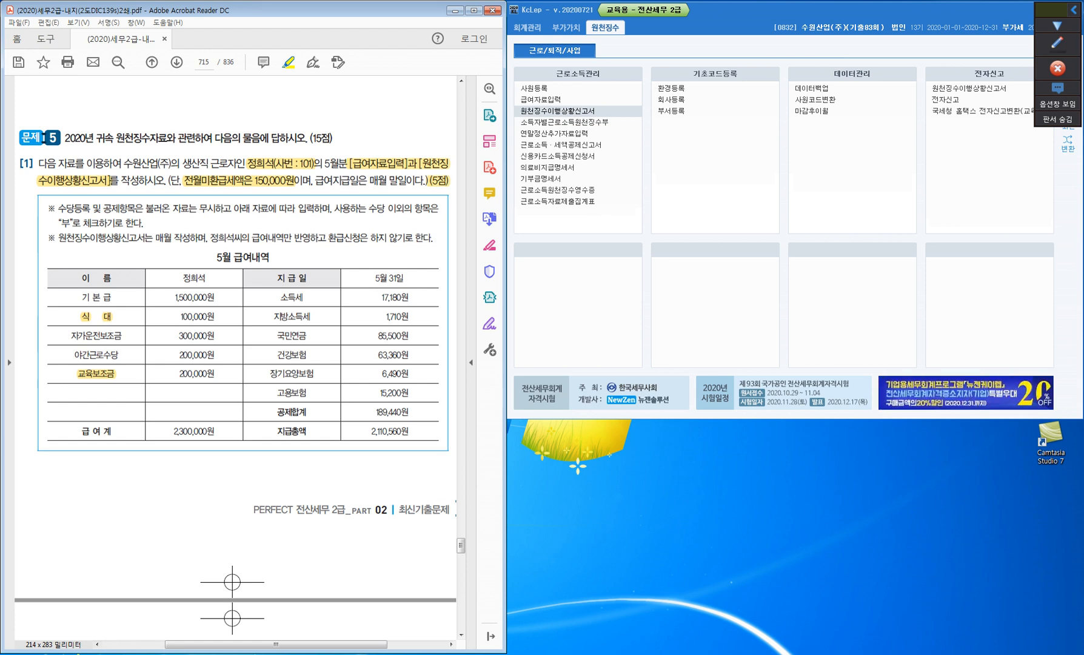
scroll(235, 357, down, 10)
scroll(235, 358, down, 6)
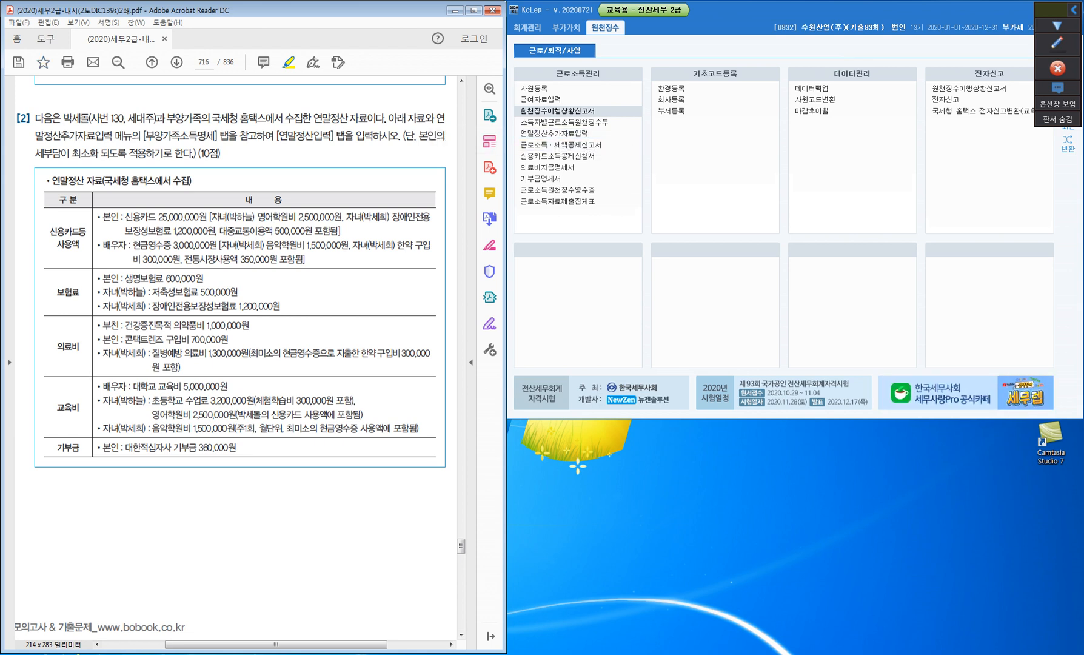
drag(63, 118, 155, 118)
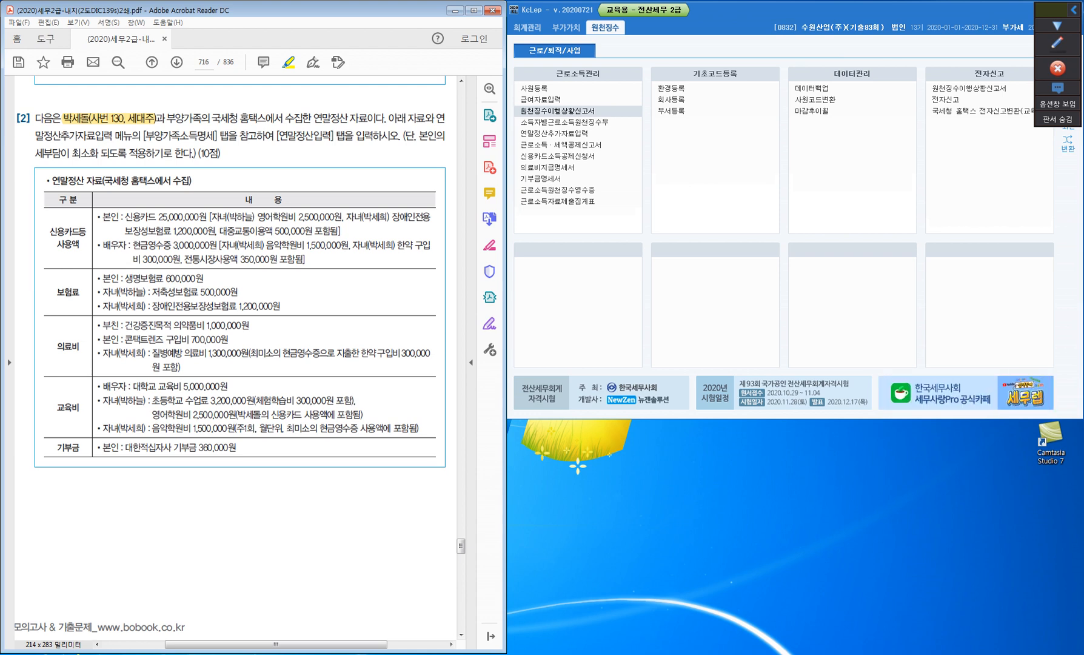
drag(144, 135, 399, 136)
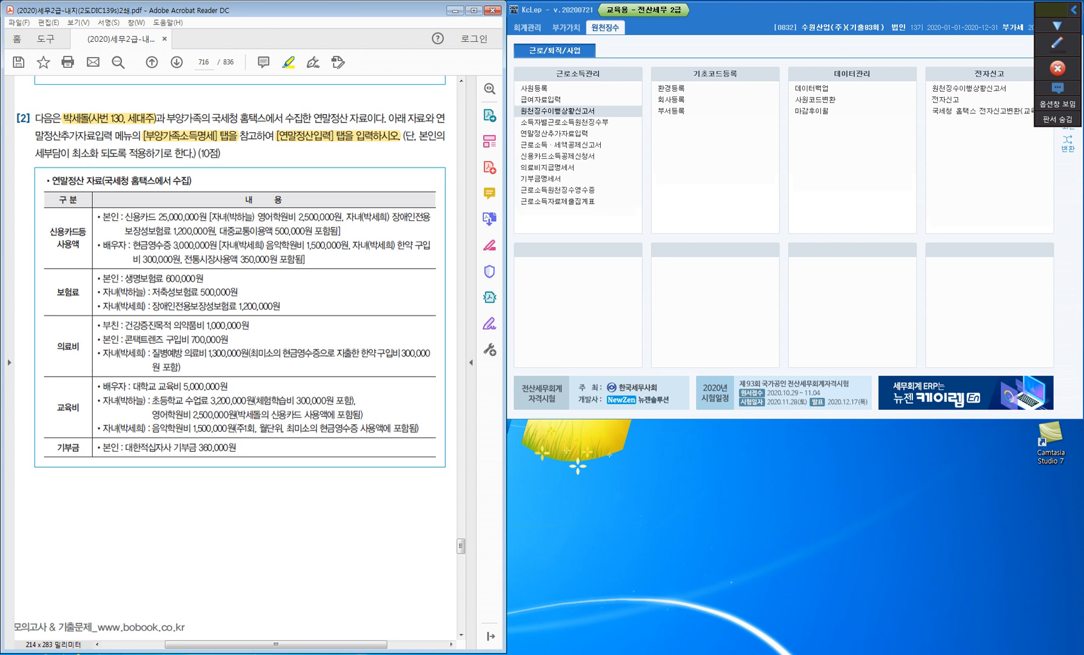
drag(34, 153, 100, 153)
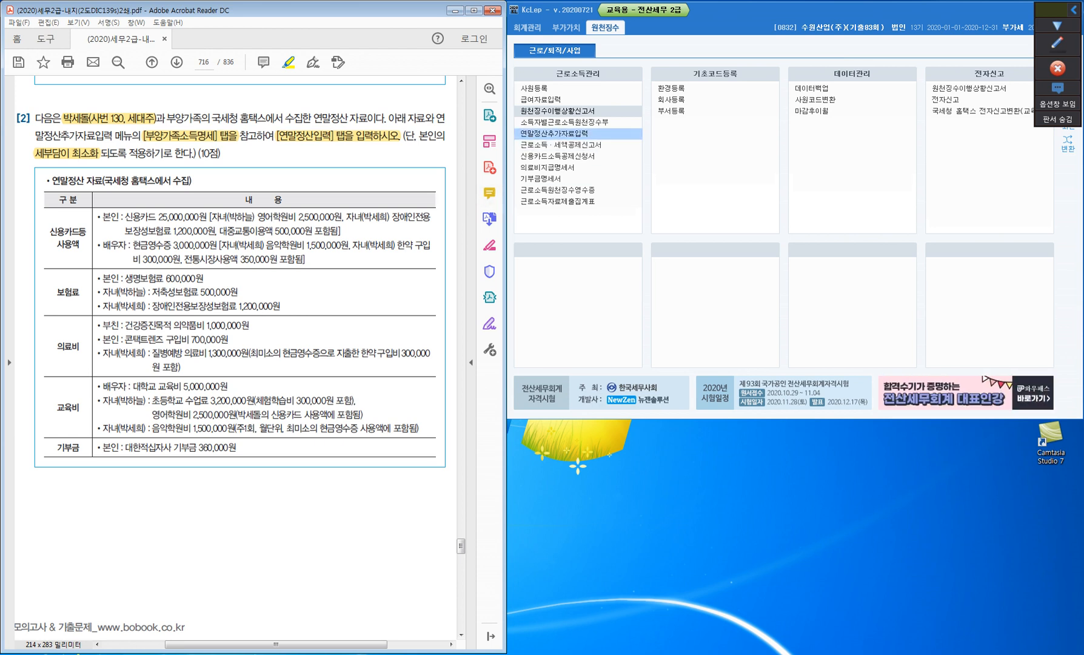
Open 연말정산추가자료입력 in KcLep, load employee 130, and display the 부양가족 details.
click(580, 134)
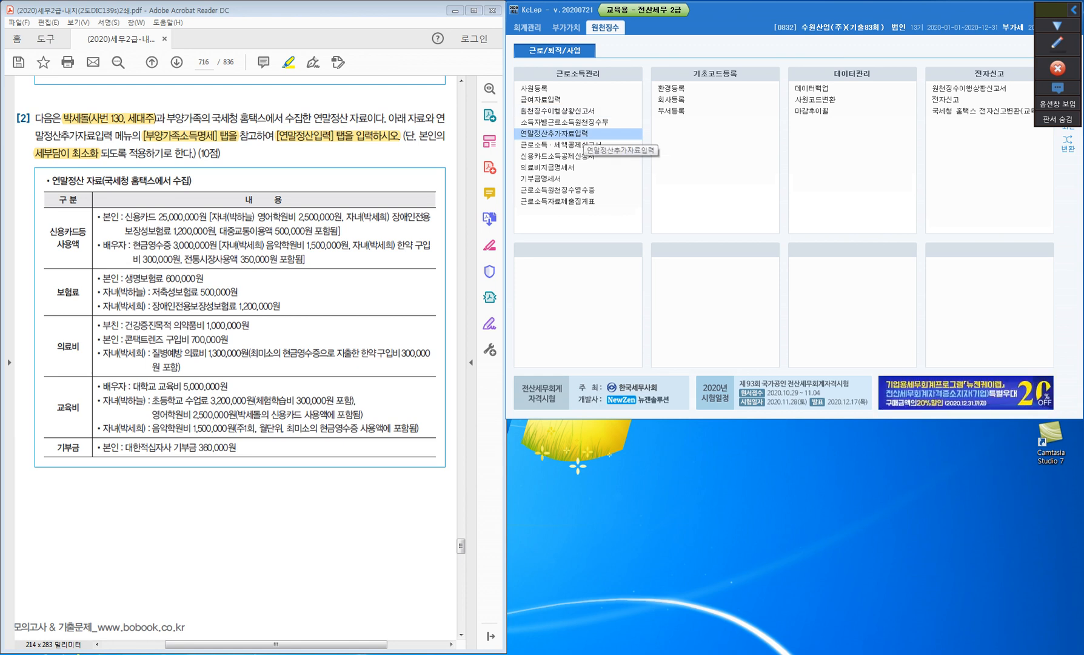
click(581, 134)
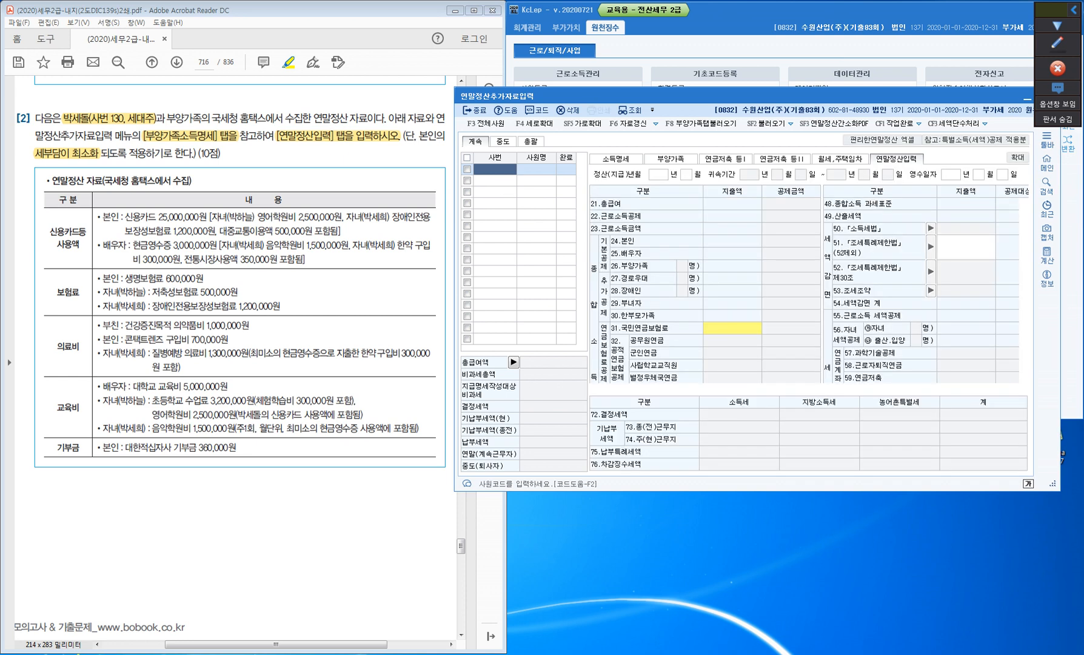
text(130)
key(Return)
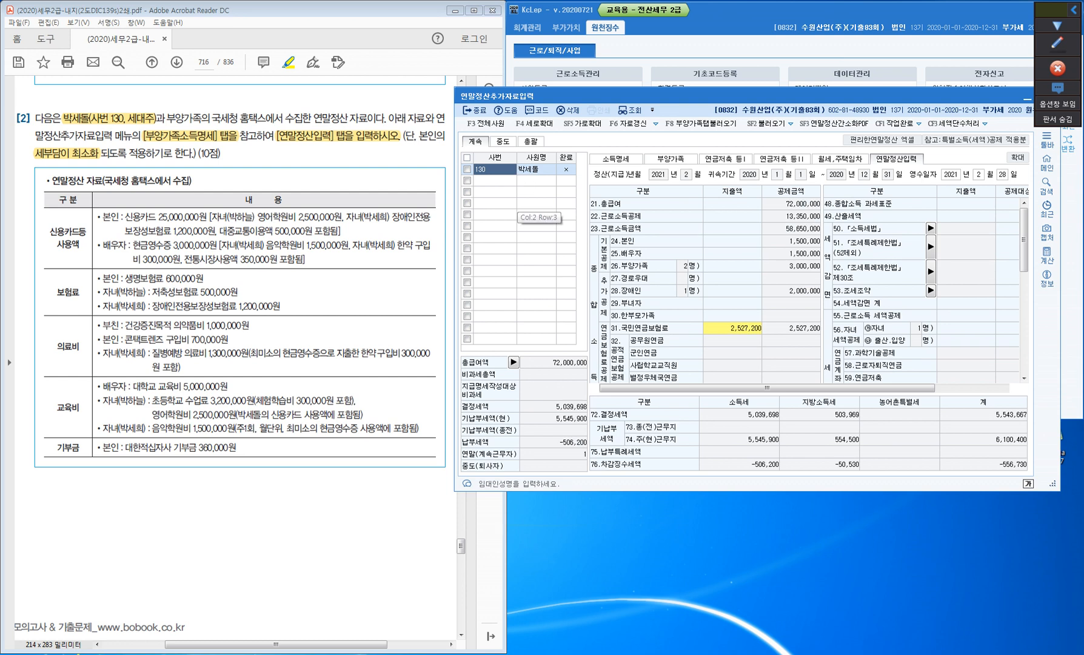
click(670, 159)
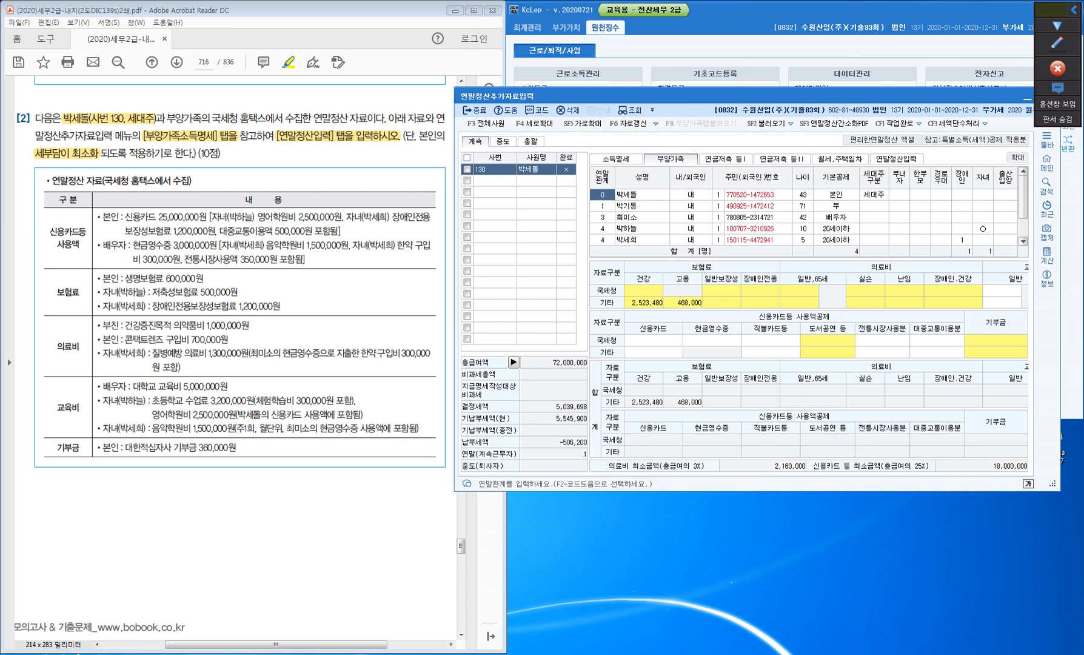
Enlarge the 연말정산추가자료입력 window to show more rows and columns, and place it beside the PDF.
drag(751, 491, 751, 550)
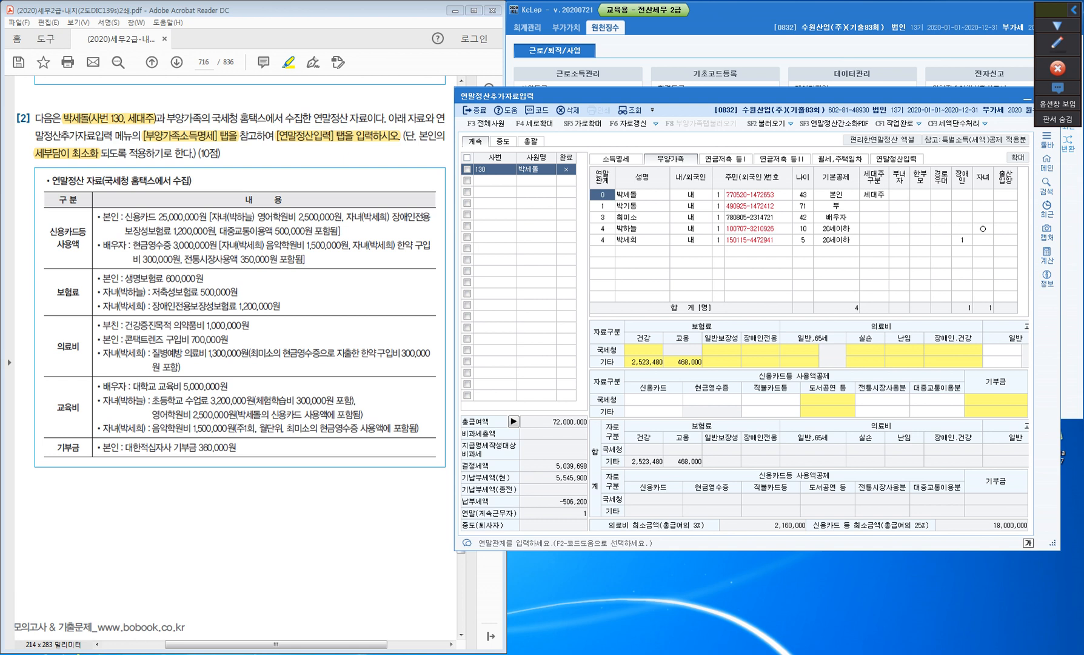
drag(1060, 97, 1083, 97)
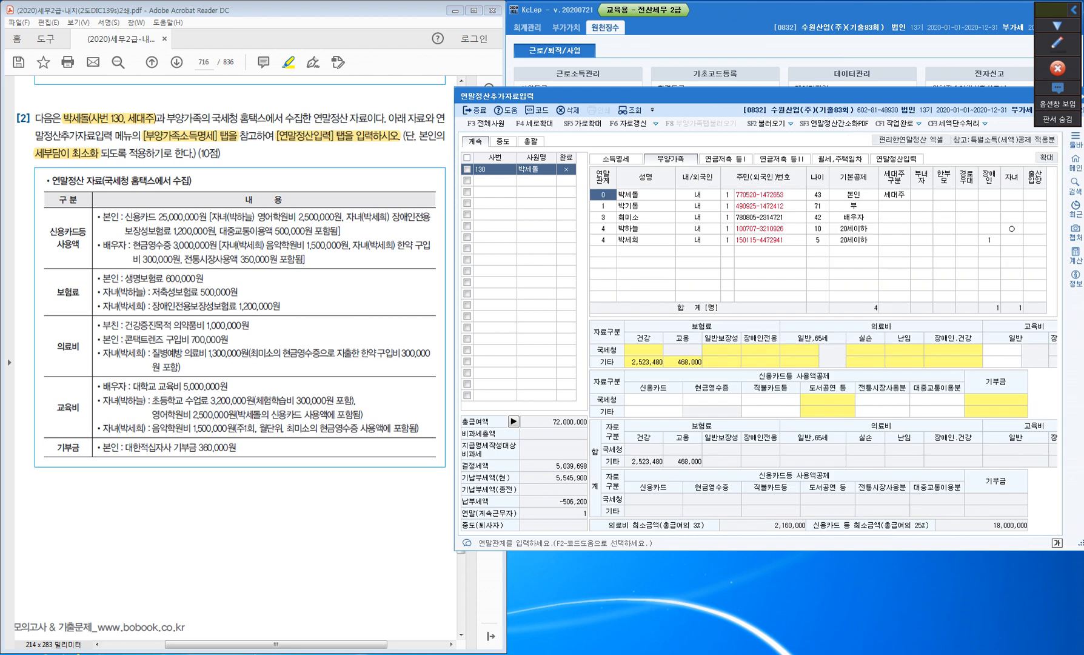
drag(554, 96, 579, 97)
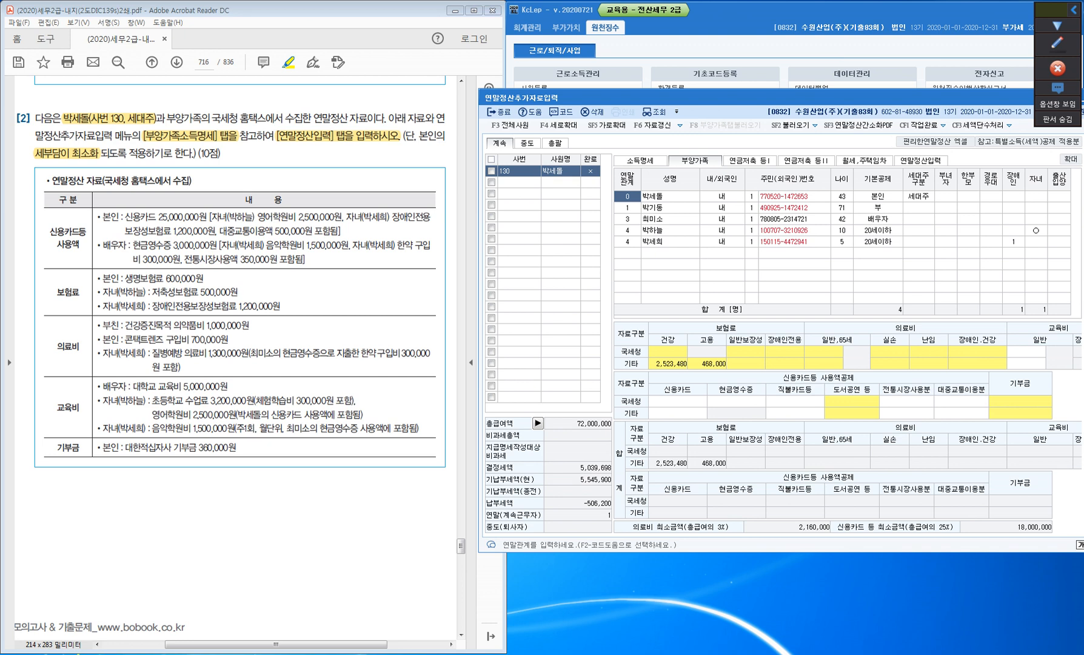
With the screen annotation pen, write 연:X, 소:O and 형제자매X beside the 신용카드등 사용액 row.
click(1057, 43)
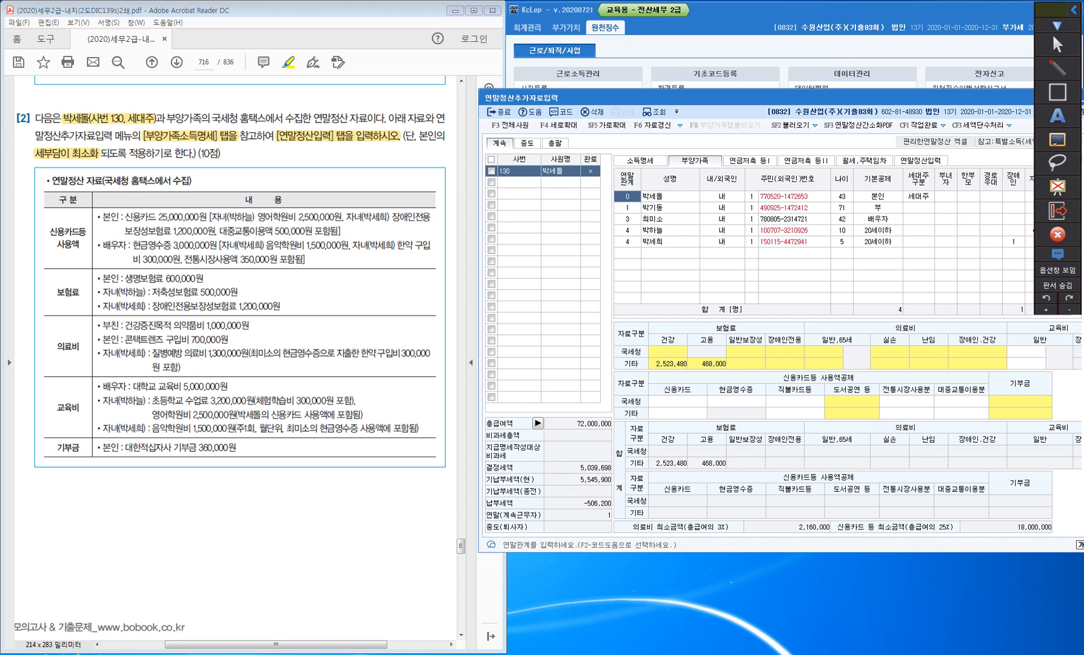
mouse_move(41, 208)
mouse_down()
mouse_move(53, 223)
mouse_move(92, 217)
mouse_up()
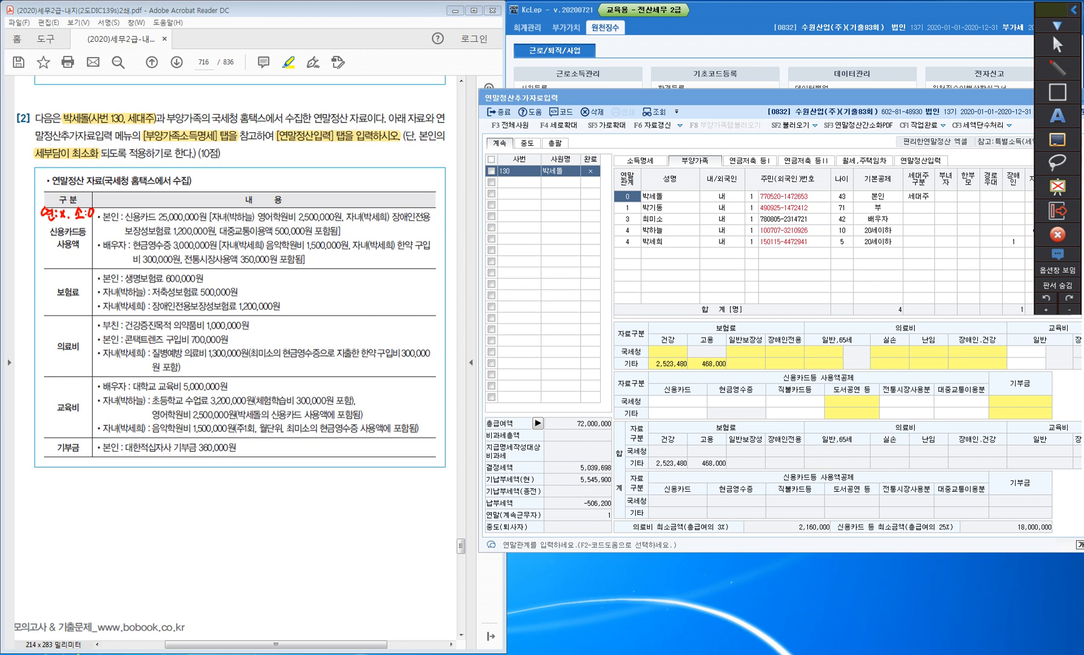
drag(50, 256, 55, 257)
drag(56, 258, 95, 260)
Draw an arrow to the 영어학원비 2,500,000원 in the 본인 card line and annotate it 교육비:X, 신용카드:O.
mouse_move(271, 208)
mouse_down()
mouse_move(272, 165)
mouse_move(287, 164)
mouse_up()
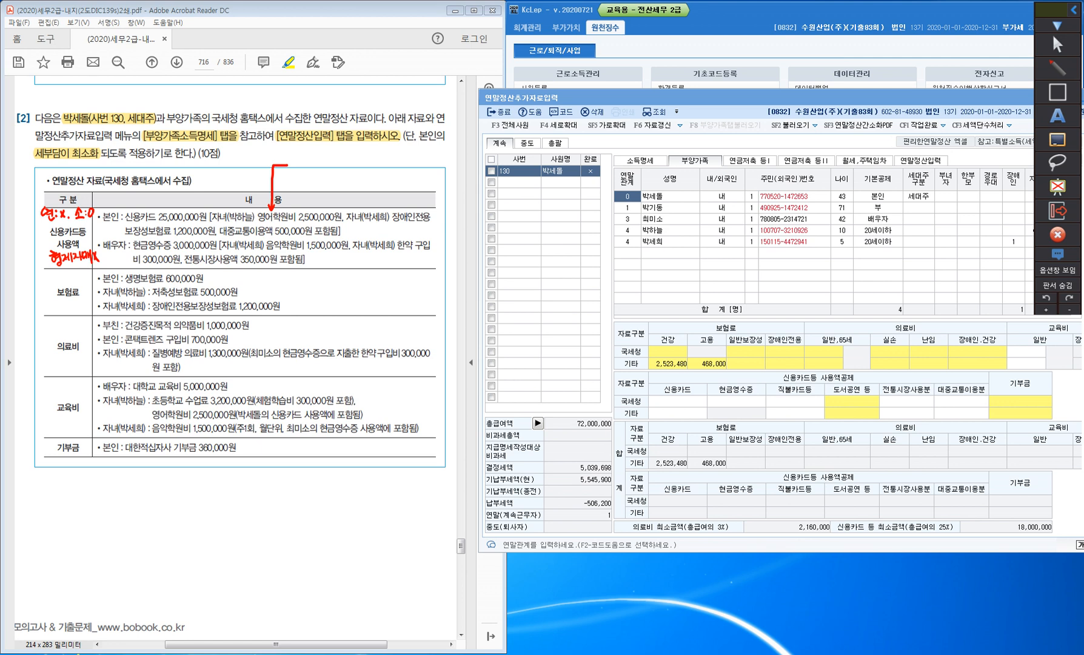
drag(292, 156, 301, 157)
drag(300, 162, 316, 168)
mouse_move(320, 157)
mouse_down()
mouse_move(320, 170)
mouse_move(331, 168)
mouse_up()
drag(330, 158, 338, 167)
drag(362, 156, 363, 162)
drag(357, 162, 367, 161)
drag(370, 158, 370, 161)
drag(365, 162, 370, 163)
drag(373, 156, 375, 166)
drag(374, 161, 381, 166)
drag(381, 160, 391, 155)
drag(386, 157, 405, 155)
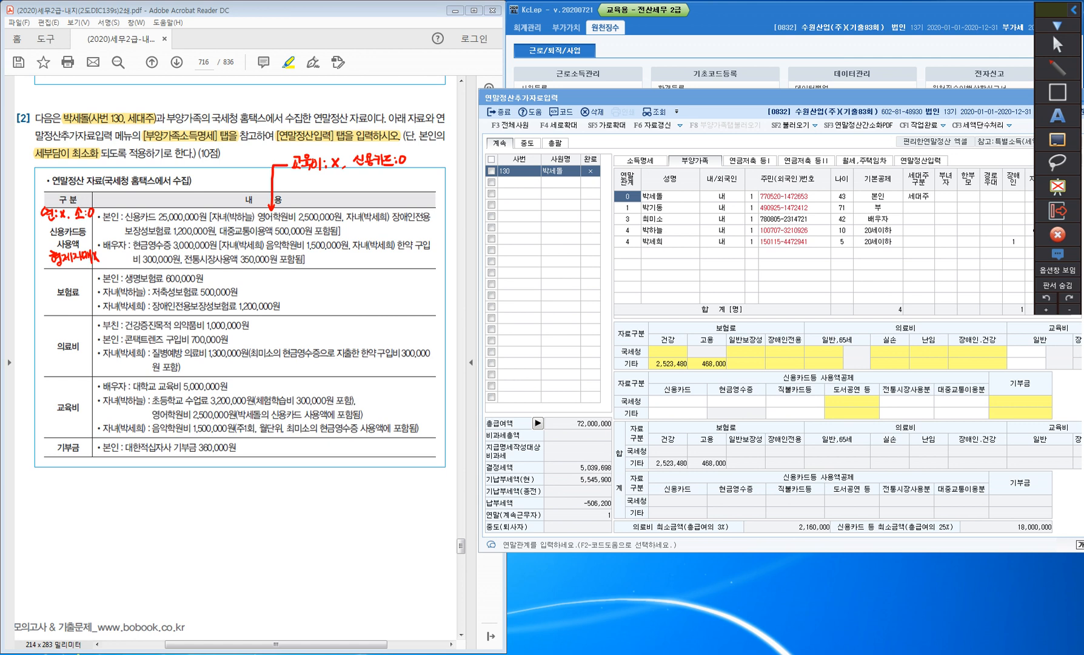
Draw an arrow to the 장애인전용보장성보험료 1,200,000원 in the card line and annotate it 보험료:O, 신용카드:X.
mouse_move(132, 226)
mouse_down()
mouse_move(133, 188)
mouse_move(147, 186)
mouse_move(135, 222)
mouse_up()
mouse_move(150, 183)
mouse_down()
mouse_move(165, 200)
mouse_move(185, 187)
mouse_up()
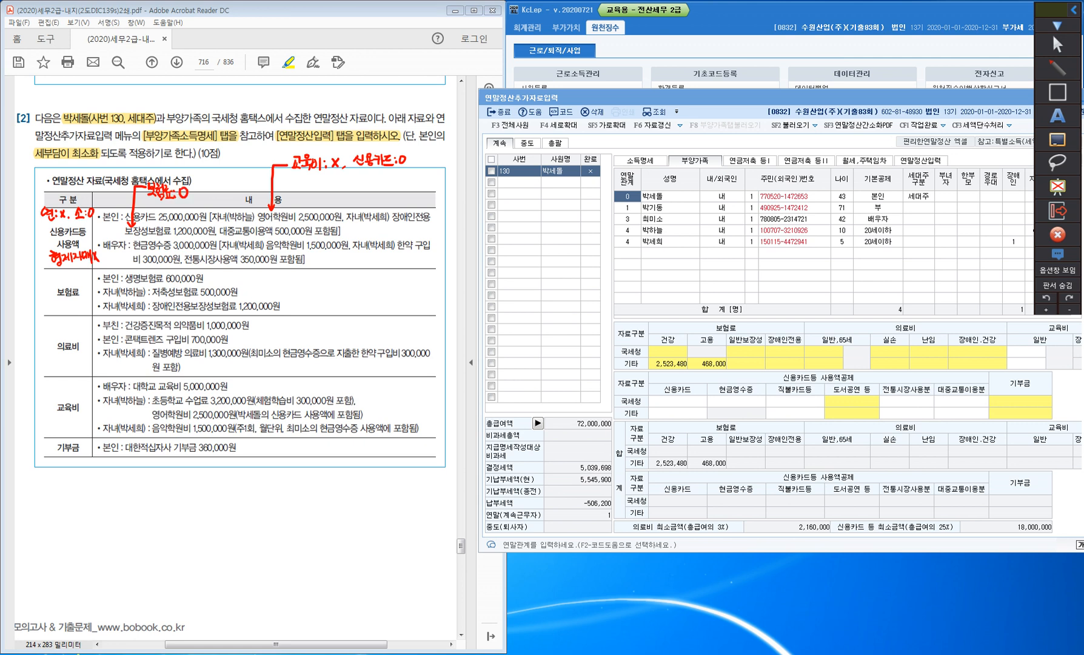
drag(199, 184, 210, 200)
mouse_move(212, 182)
mouse_down()
mouse_move(220, 196)
mouse_move(232, 192)
mouse_up()
drag(225, 195, 241, 196)
drag(239, 182, 243, 188)
Frame 대중교통이용액 500,000원 with a box and strike out the 본인 신용카드 25,000,000원.
drag(217, 224, 216, 236)
mouse_move(219, 224)
mouse_down()
mouse_move(313, 222)
mouse_move(315, 234)
mouse_up()
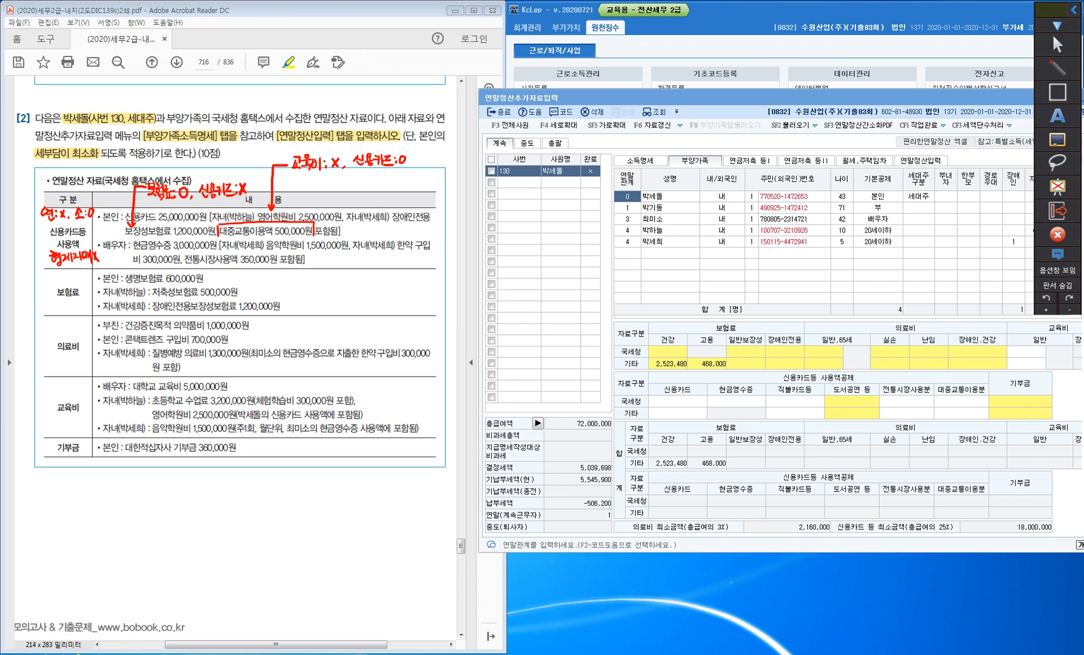
drag(218, 236, 311, 232)
drag(159, 219, 188, 219)
Bring the calculator beside the PDF with digit grouping on, and compute 25,000,000 minus 1,200,000 minus 500,000.
click(1057, 211)
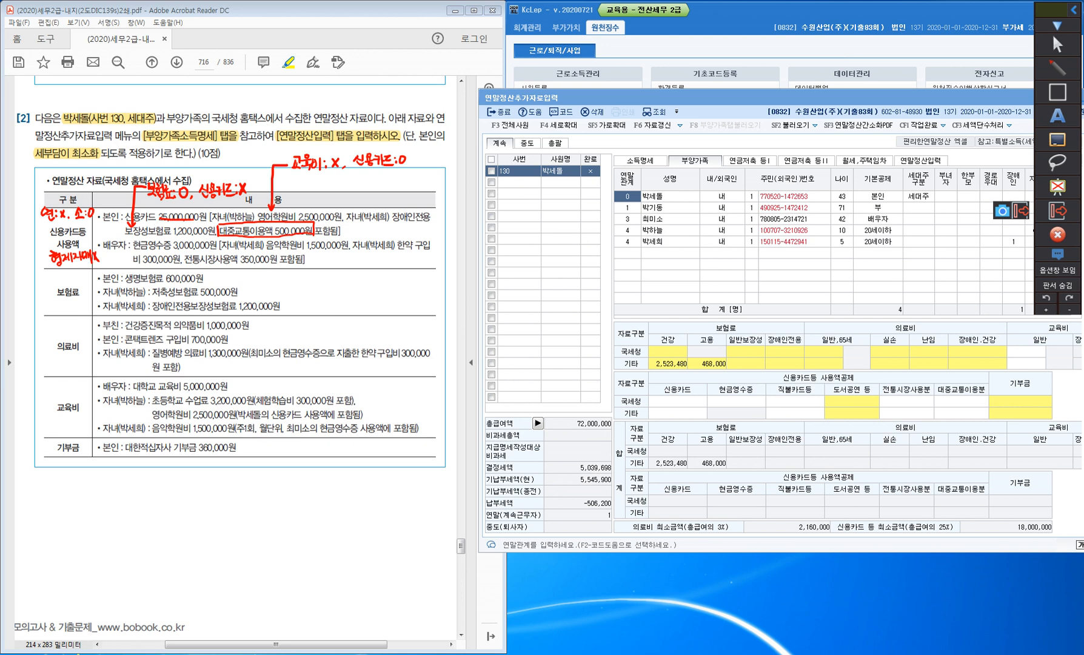
drag(1079, 534, 541, 246)
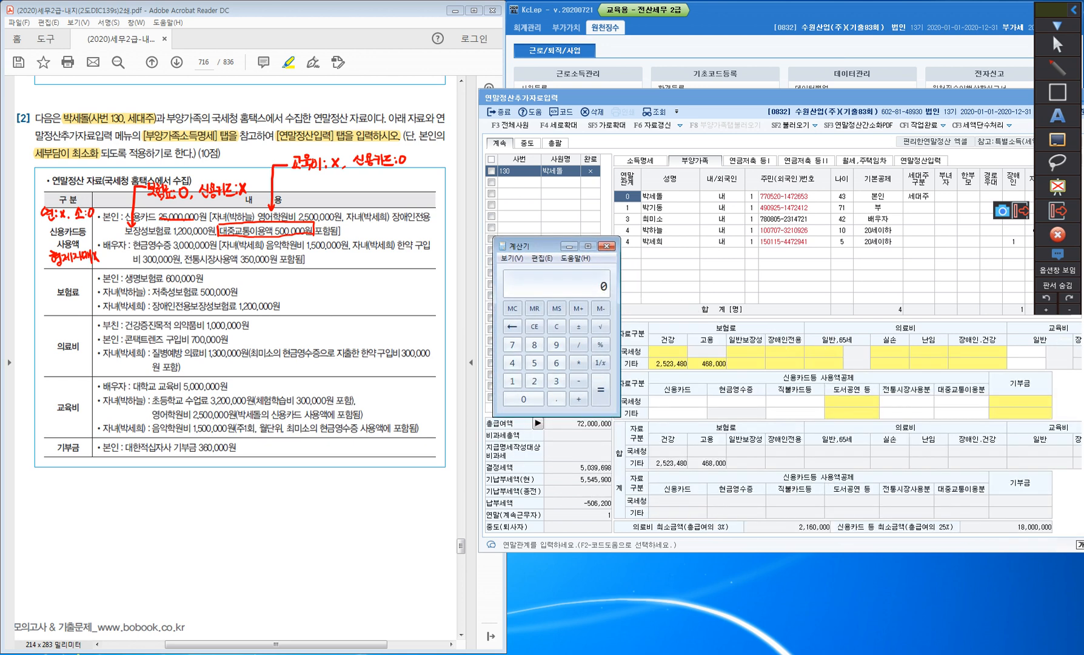
click(512, 258)
click(533, 337)
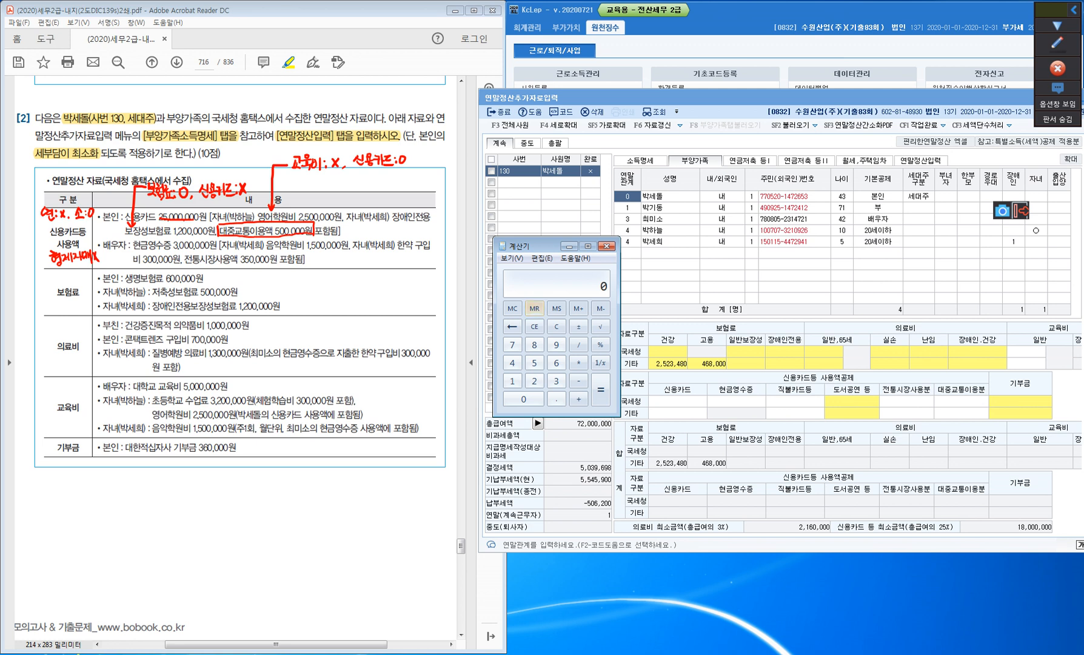
text(25000000)
key(minus)
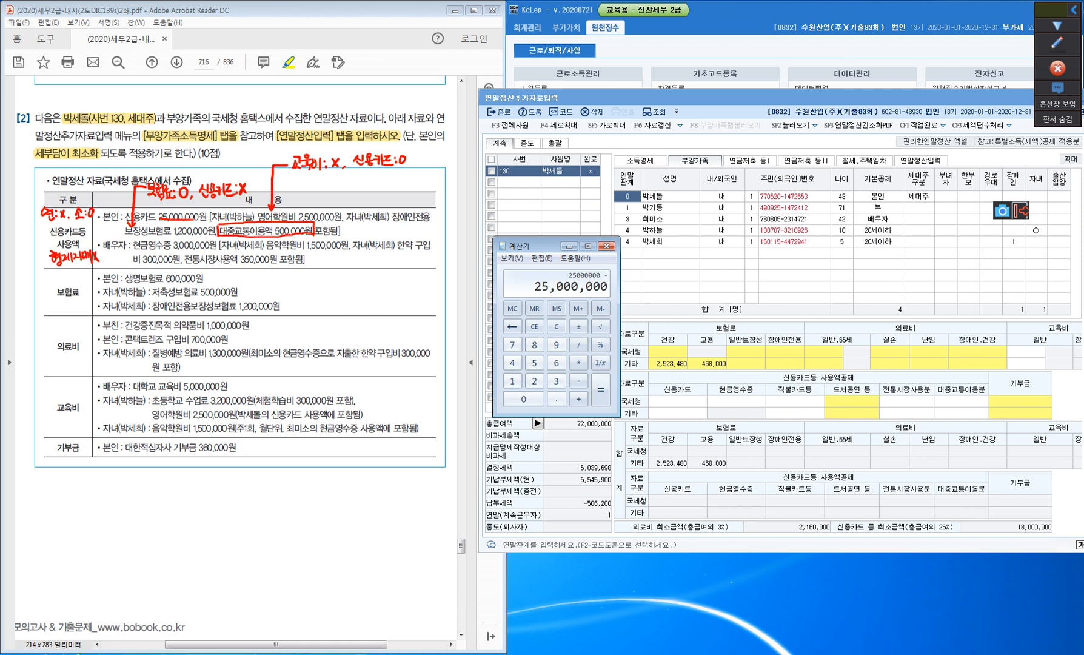
text(1200000)
key(minus)
text(500000)
key(Return)
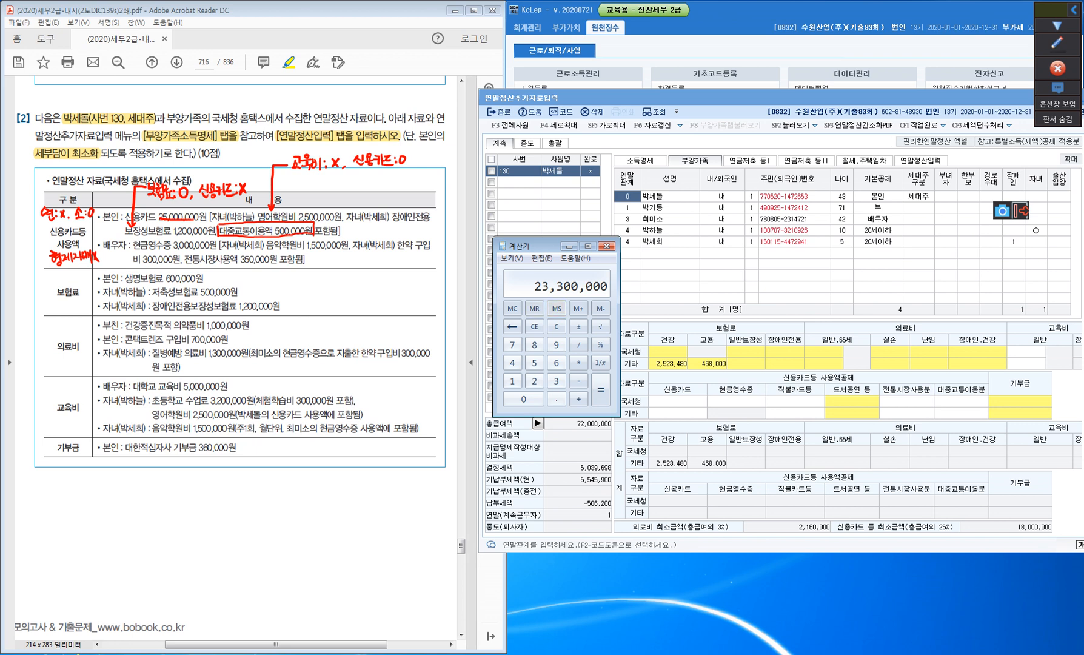
Handwrite 23,300,000 after the 본인 신용카드 line as the eligible card amount.
click(1057, 43)
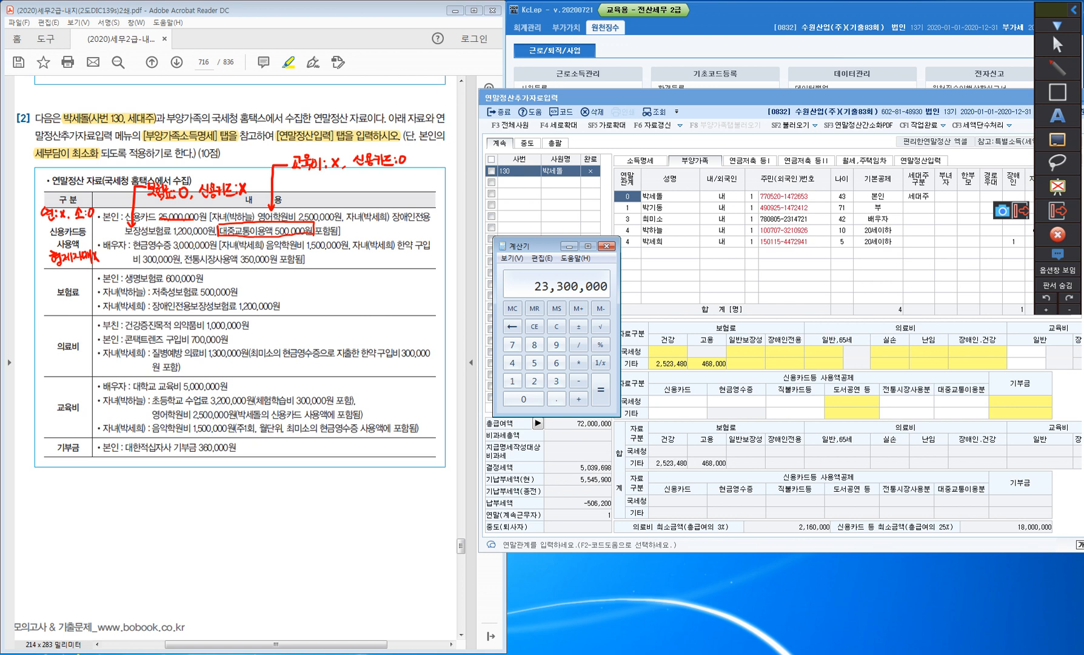
mouse_move(344, 230)
mouse_down()
mouse_move(357, 240)
mouse_move(374, 232)
mouse_up()
drag(382, 230, 400, 234)
drag(401, 230, 408, 232)
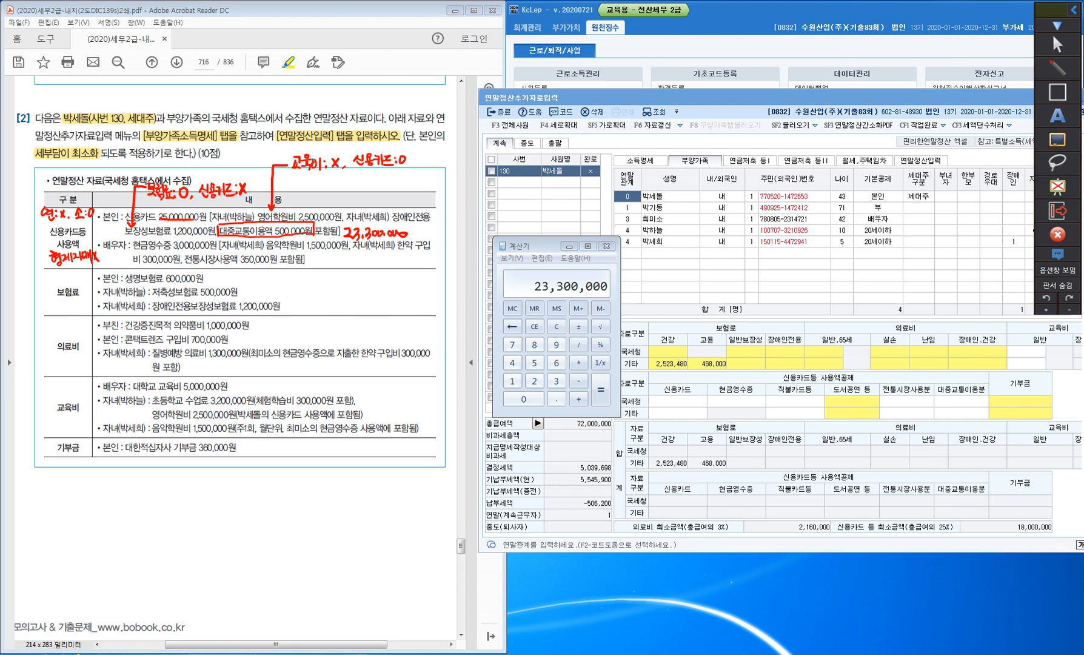
Draw an arrow to the 음악학원비 1,500,000원 in the 배우자 line and annotate it 교:O, 신:O.
mouse_move(331, 235)
mouse_down()
mouse_move(332, 183)
mouse_move(356, 178)
mouse_move(349, 189)
mouse_up()
drag(354, 183, 389, 185)
drag(393, 181, 399, 186)
mouse_move(394, 184)
mouse_down()
mouse_move(414, 189)
mouse_move(417, 178)
mouse_up()
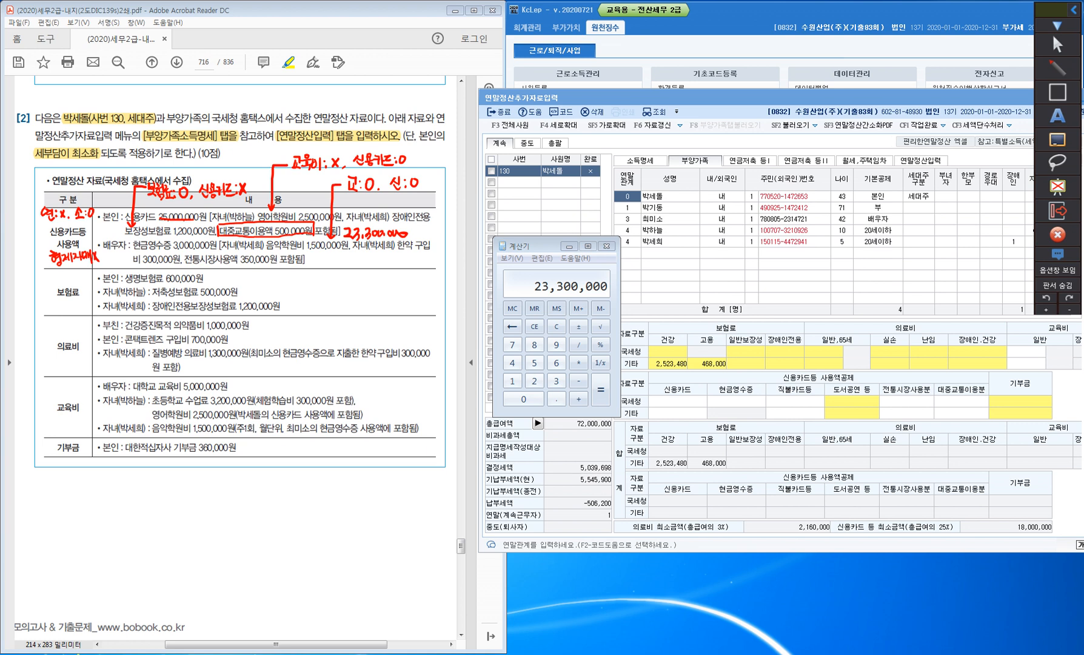
Draw an arrow to the 한약 구입비 300,000원 in the 배우자 line and annotate it 의료비:O, 신용카드:O.
drag(412, 238, 422, 195)
drag(431, 188, 428, 190)
drag(424, 198, 454, 197)
mouse_move(457, 185)
mouse_down()
mouse_move(457, 200)
mouse_move(472, 188)
mouse_move(428, 213)
mouse_move(461, 215)
mouse_up()
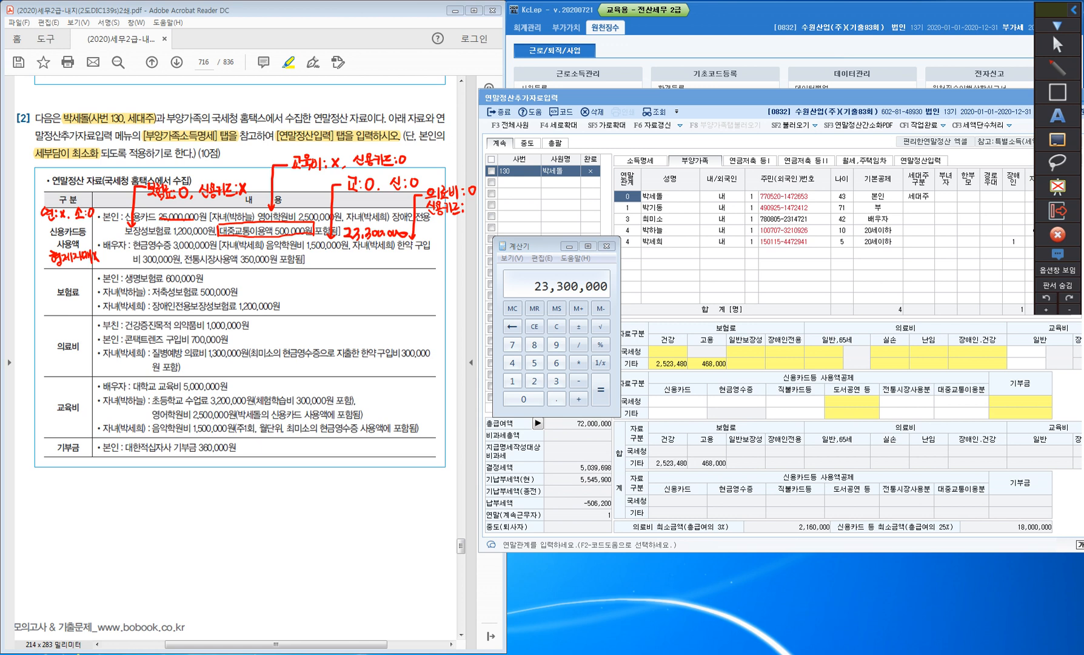
drag(472, 201, 476, 204)
Frame 전통시장사용액 350,000원 with a box and clear the calculator.
mouse_move(184, 249)
mouse_down()
mouse_move(184, 267)
mouse_move(274, 254)
mouse_up()
drag(183, 265, 276, 268)
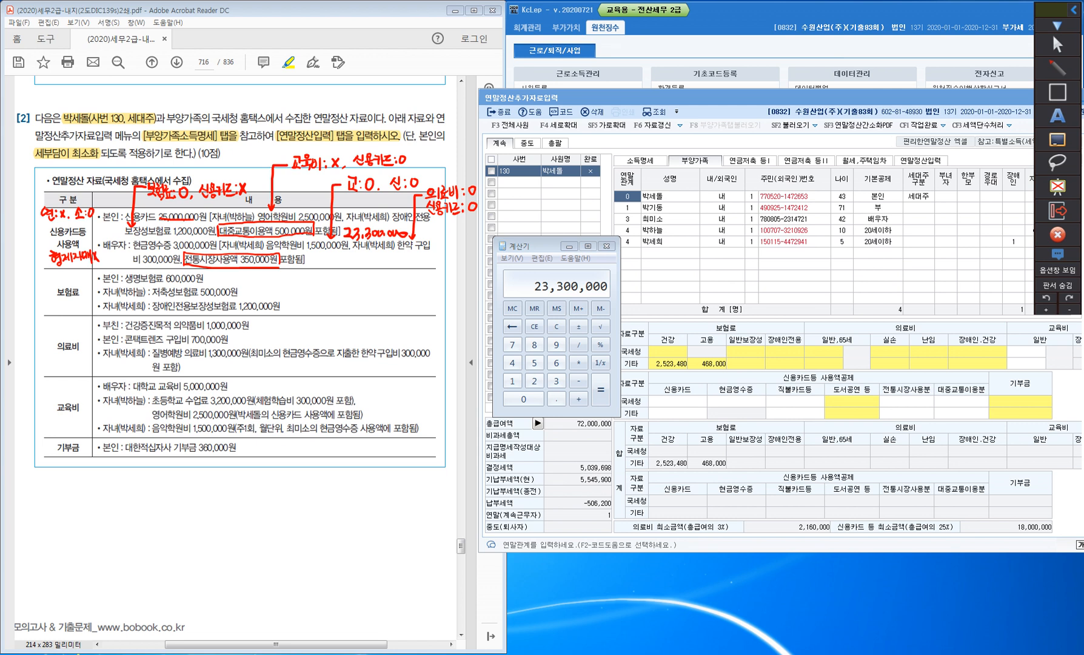
key(Escape)
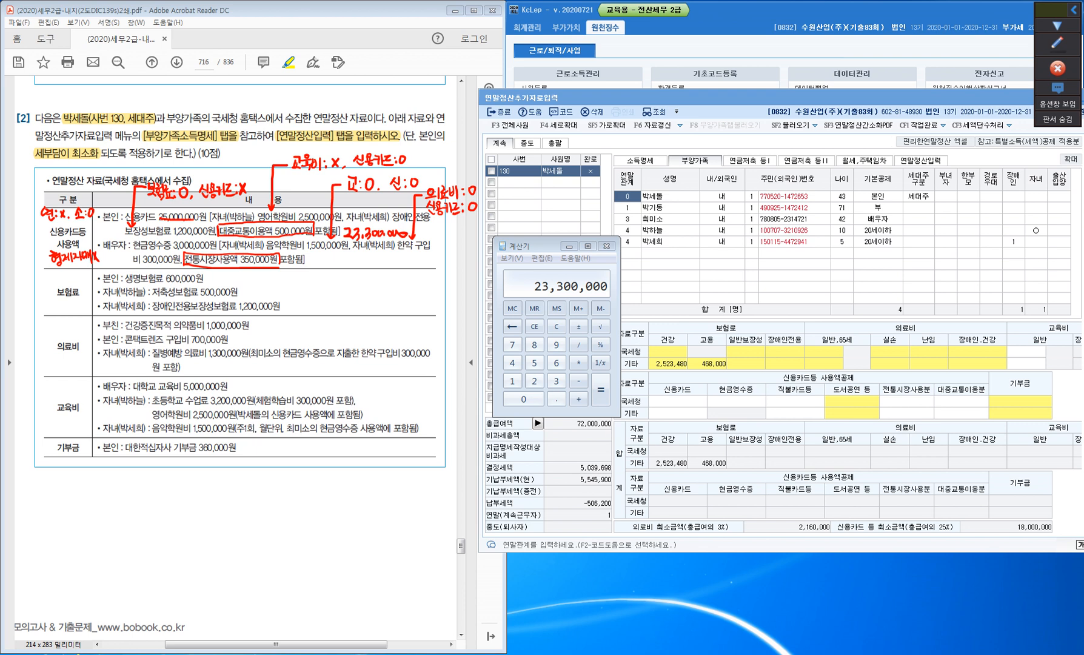
click(534, 326)
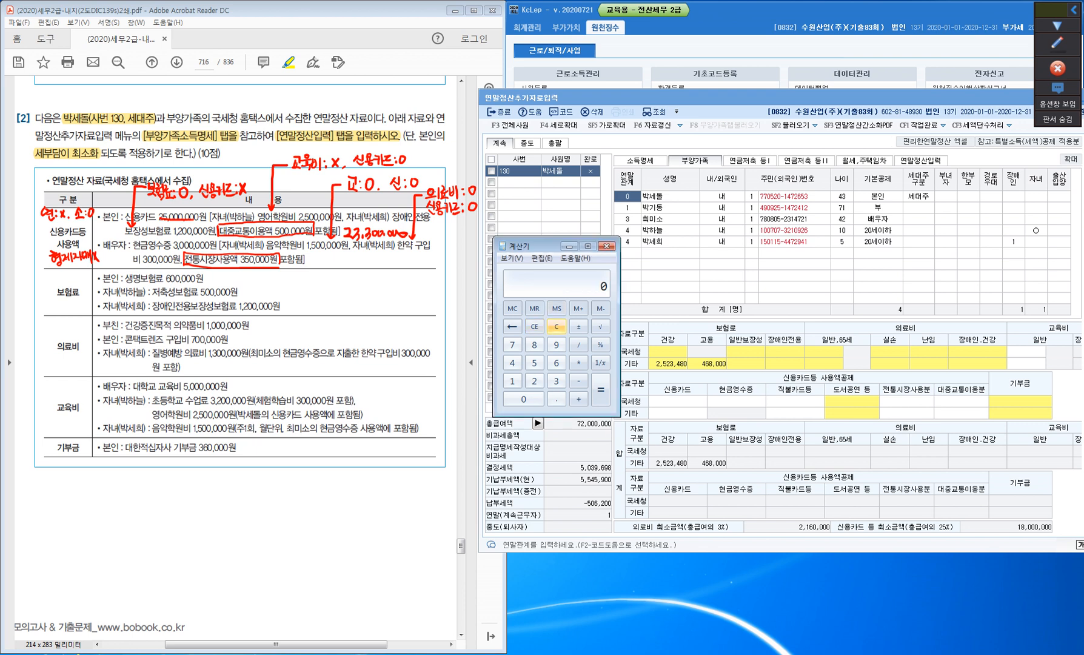
key(F2)
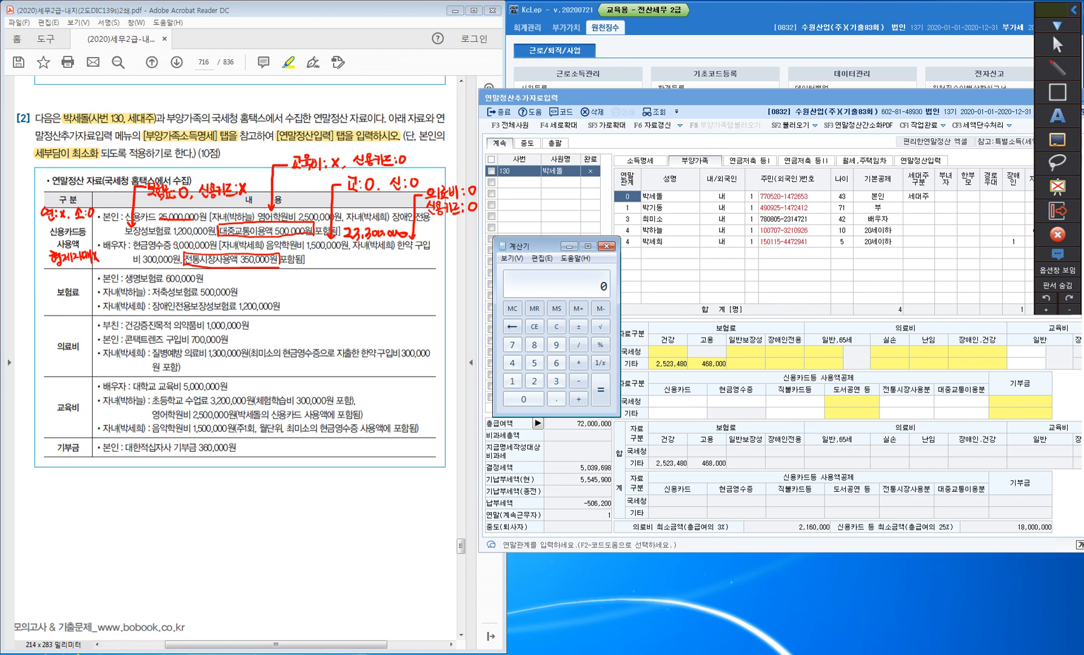
Strike out the 배우자 현금영수증 3,000,000원 and handwrite 2,650,000 below the line.
drag(190, 245, 214, 244)
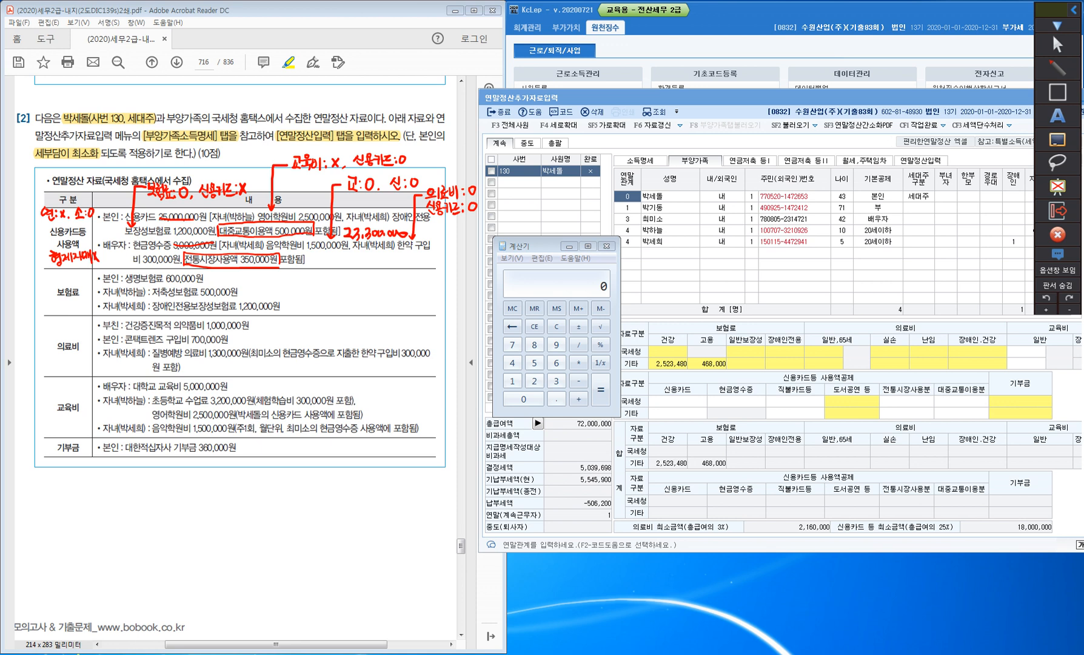
mouse_move(313, 255)
mouse_down()
mouse_move(316, 266)
mouse_move(343, 254)
mouse_up()
drag(344, 256, 366, 259)
click(349, 263)
Write 연:O, 소:O beside 보험료, and mark 생명보험료 O, the underlined 저축성보험료 X, and 장애인전용보장성보험료 O.
mouse_move(43, 270)
mouse_down()
mouse_move(56, 285)
mouse_move(69, 273)
mouse_move(95, 278)
mouse_up()
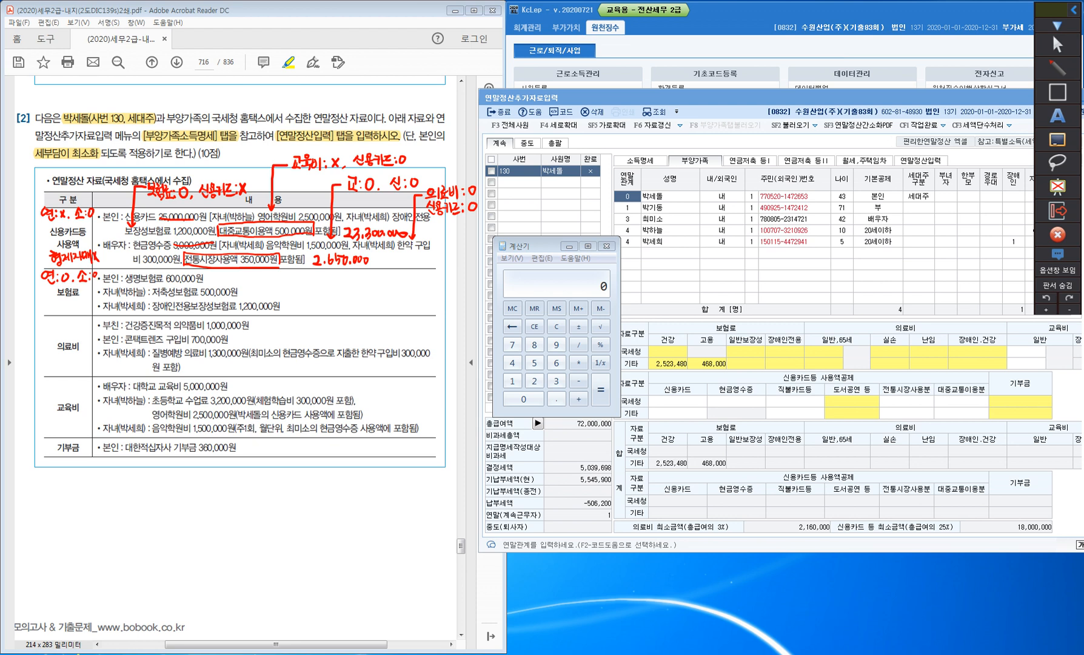
mouse_move(211, 272)
mouse_down()
mouse_move(207, 280)
mouse_move(210, 273)
mouse_up()
drag(151, 294, 167, 299)
drag(241, 288, 242, 296)
drag(288, 306, 289, 303)
Handwrite 일반보장성 next to the 본인 생명보험료 600,000원.
drag(230, 271, 236, 278)
drag(229, 279, 240, 278)
drag(244, 271, 247, 277)
drag(241, 279, 251, 278)
drag(256, 271, 254, 275)
drag(250, 282, 257, 279)
drag(260, 272, 277, 280)
drag(274, 281, 274, 282)
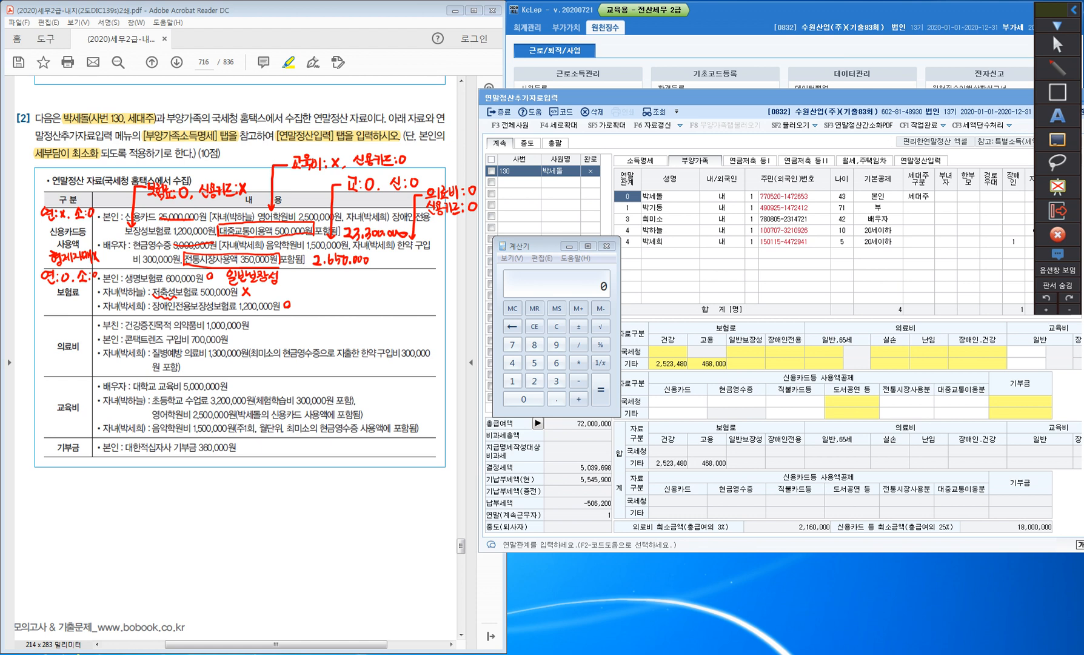
Write 연:X, 소:X beside 의료비, then circle 증진 and mark the 부친 의약품비 1,000,000원 with X.
drag(43, 322, 50, 326)
drag(51, 319, 51, 329)
drag(46, 329, 76, 324)
drag(79, 319, 84, 324)
drag(81, 324, 90, 325)
drag(91, 317, 96, 324)
key(ctrl)
key(ctrl)
mouse_move(154, 333)
mouse_down()
mouse_move(135, 320)
mouse_move(156, 315)
mouse_up()
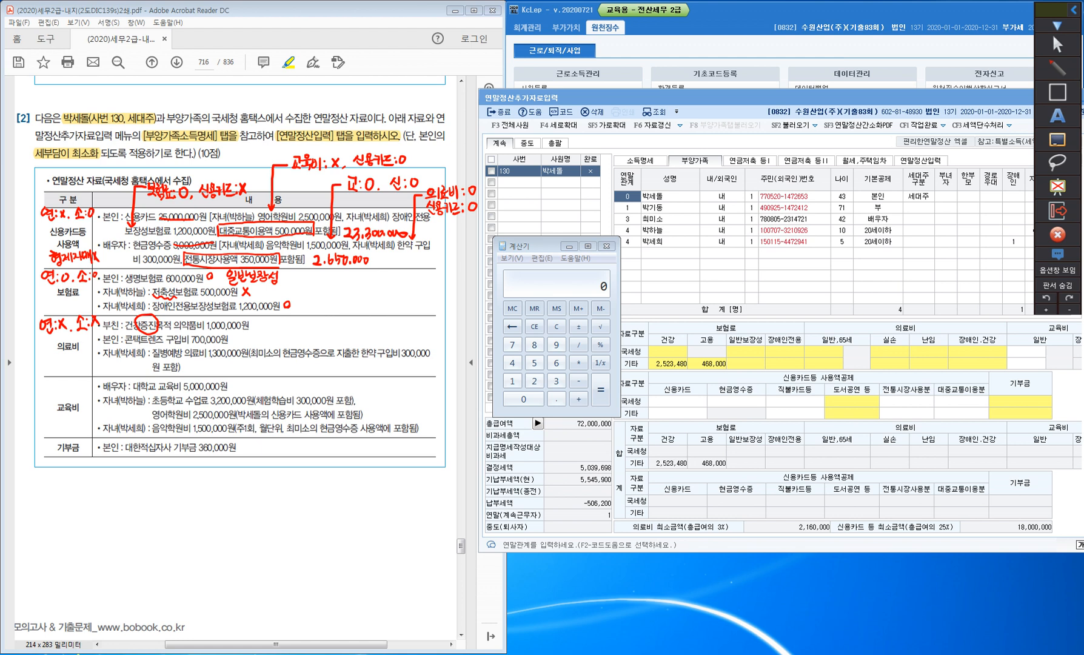
drag(251, 319, 250, 330)
Replace the 콘택트렌즈 700,000원 with a handwritten 500,000, and circle 한약 with the note 질병치료 and an arrow.
drag(192, 340, 203, 339)
drag(244, 335, 261, 336)
drag(268, 335, 275, 337)
mouse_move(374, 362)
mouse_down()
mouse_move(360, 344)
mouse_move(377, 359)
mouse_move(381, 336)
mouse_move(423, 337)
mouse_up()
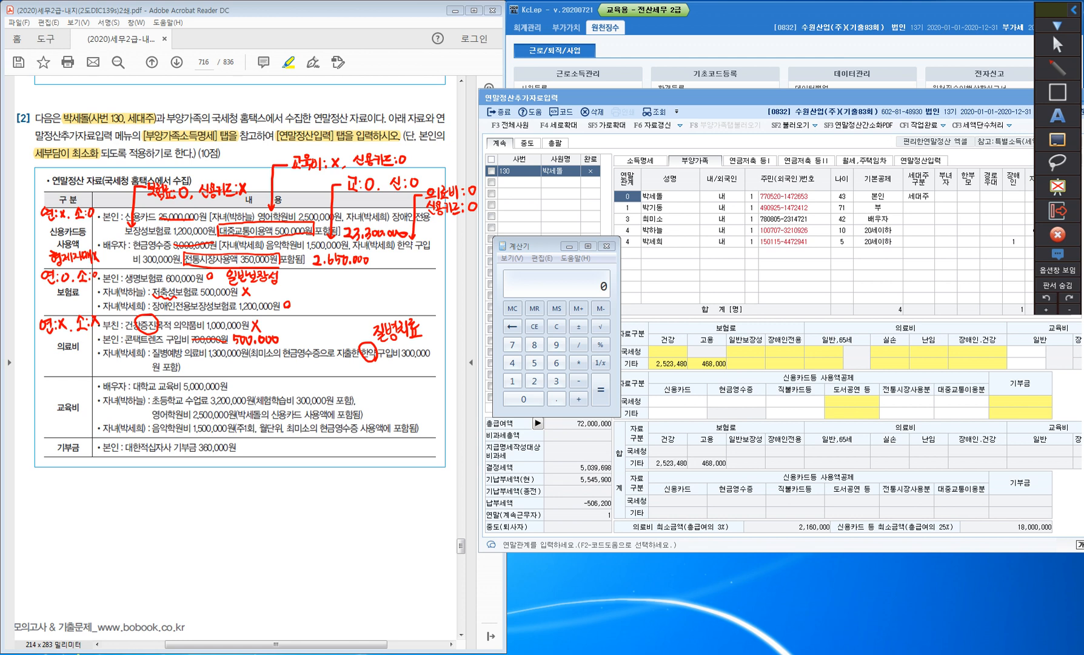
mouse_move(395, 312)
mouse_down()
mouse_move(359, 323)
mouse_move(358, 345)
mouse_move(366, 334)
mouse_up()
Underline 본인 in the 콘택트렌즈 line and handwrite 그밖의의료비 below the 자녀 의료비 entry.
drag(100, 343, 122, 344)
drag(192, 360, 200, 362)
mouse_move(198, 363)
mouse_down()
mouse_move(199, 372)
mouse_move(213, 369)
mouse_up()
mouse_move(212, 364)
mouse_down()
mouse_move(212, 376)
mouse_move(224, 371)
mouse_up()
mouse_move(225, 363)
mouse_down()
mouse_move(226, 375)
mouse_move(232, 364)
mouse_move(240, 372)
mouse_up()
mouse_move(238, 364)
mouse_down()
mouse_move(238, 377)
mouse_move(246, 371)
mouse_up()
drag(243, 373, 250, 376)
drag(243, 374, 260, 368)
drag(252, 368, 261, 374)
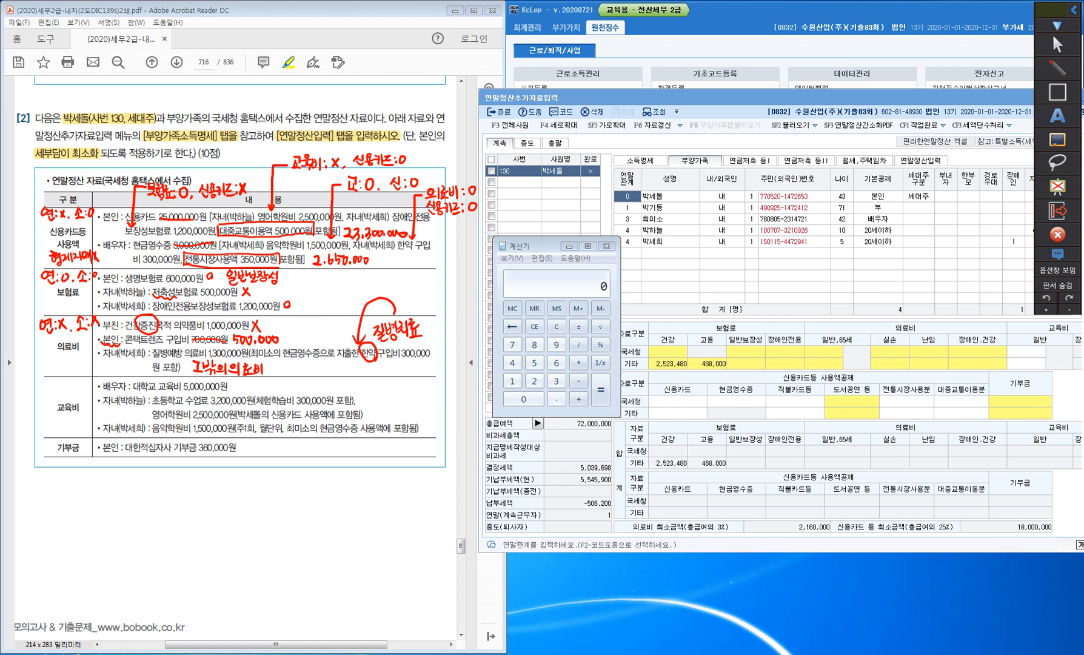
Write the deduction requirements 연:X, 소:O beside the 교육비 row.
mouse_move(45, 378)
mouse_down()
mouse_move(57, 394)
mouse_move(66, 378)
mouse_move(90, 389)
mouse_up()
drag(81, 390, 94, 386)
mouse_move(63, 387)
mouse_down()
mouse_move(72, 387)
mouse_move(60, 377)
mouse_move(95, 370)
mouse_up()
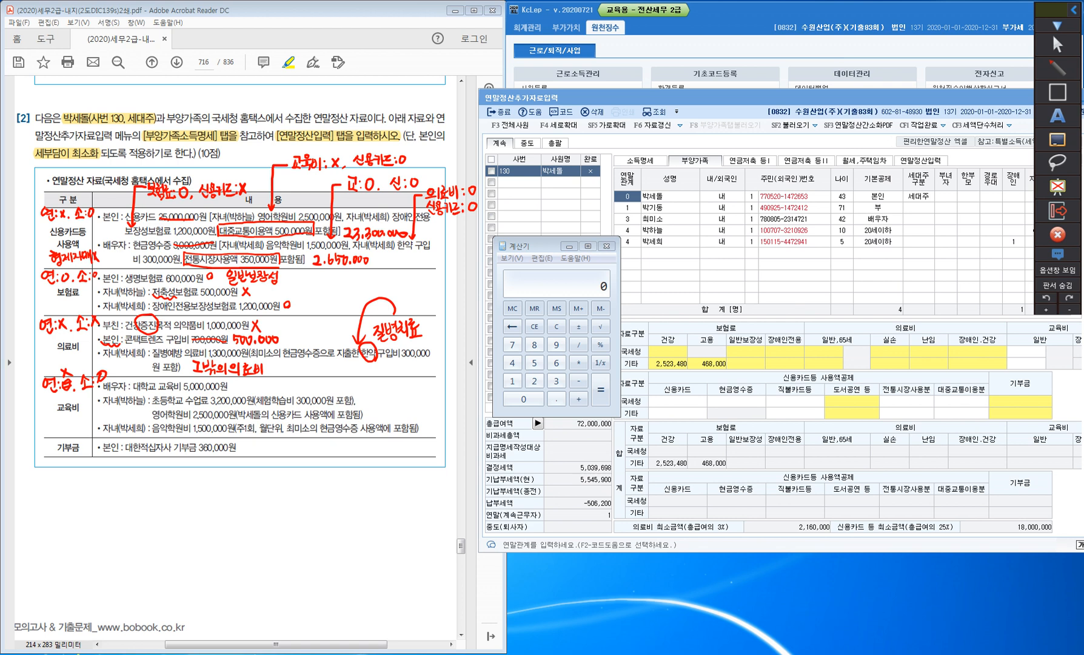
Tick 대학교 and 초등학교, and mark the 5,000,000원 and 3,200,000원 education expenses with O.
drag(141, 372, 150, 371)
mouse_move(234, 379)
mouse_down()
mouse_move(232, 390)
mouse_move(234, 379)
mouse_up()
drag(165, 393, 172, 392)
mouse_move(361, 396)
mouse_down()
mouse_move(358, 403)
mouse_move(363, 396)
mouse_up()
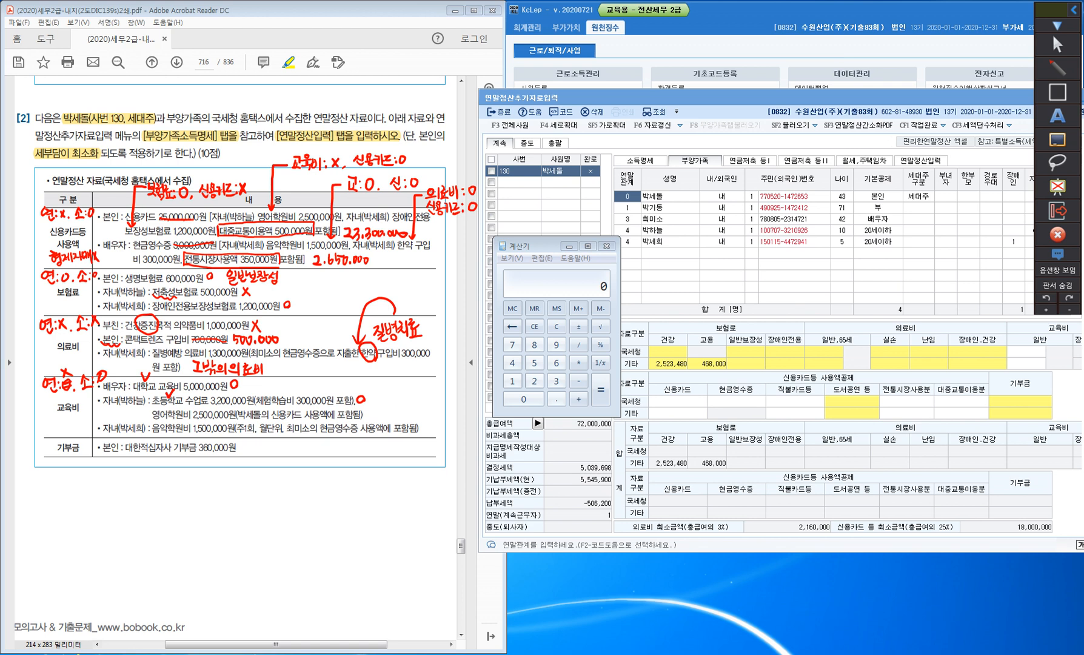
Mark 영어학원비 X and 음악학원비 O in the 교육비 row, and annotate 음악학원비 with an arrow and 취학전아동.
drag(364, 409, 365, 421)
drag(428, 429, 430, 425)
mouse_move(398, 420)
mouse_down()
mouse_move(411, 401)
mouse_move(403, 419)
mouse_move(430, 404)
mouse_up()
drag(431, 400, 438, 404)
drag(428, 413, 443, 406)
drag(437, 405, 447, 409)
drag(438, 407, 455, 409)
mouse_move(454, 398)
mouse_down()
mouse_move(455, 413)
mouse_move(459, 403)
mouse_up()
drag(459, 405, 467, 410)
drag(463, 413, 462, 414)
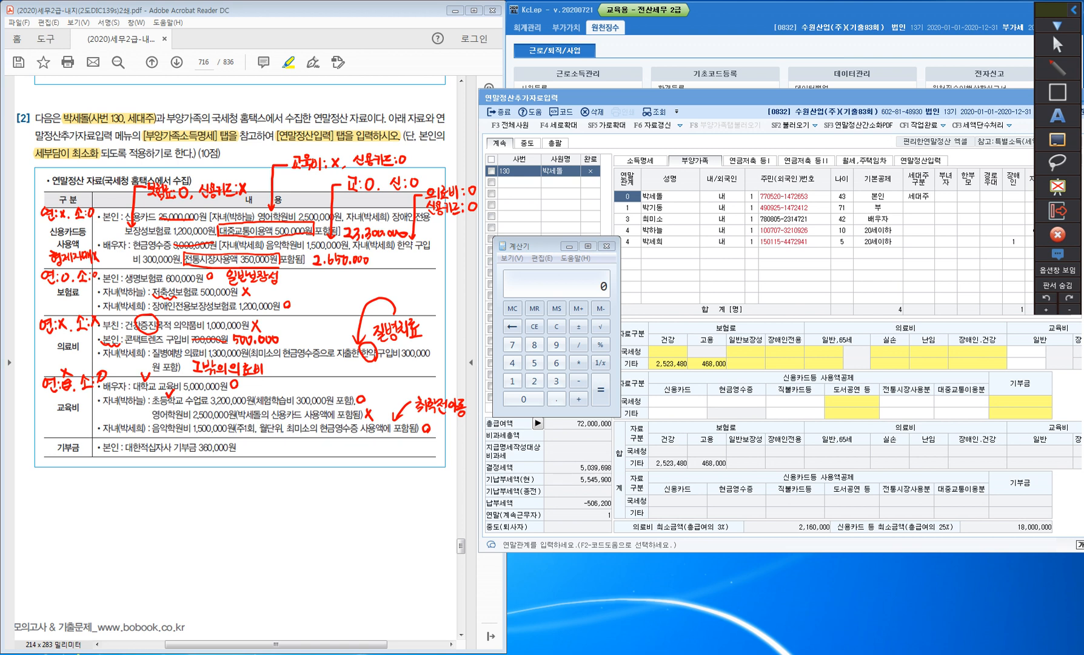
Write 연:X, 소:O below 기부금 with a connecting line, and mark the 360,000원 donation with O.
drag(53, 455, 57, 486)
drag(52, 489, 58, 493)
mouse_move(54, 491)
mouse_down()
mouse_move(77, 488)
mouse_move(55, 513)
mouse_move(63, 500)
mouse_up()
mouse_move(64, 507)
mouse_down()
mouse_move(58, 517)
mouse_move(77, 496)
mouse_up()
mouse_move(246, 443)
mouse_down()
mouse_move(241, 452)
mouse_move(246, 444)
mouse_up()
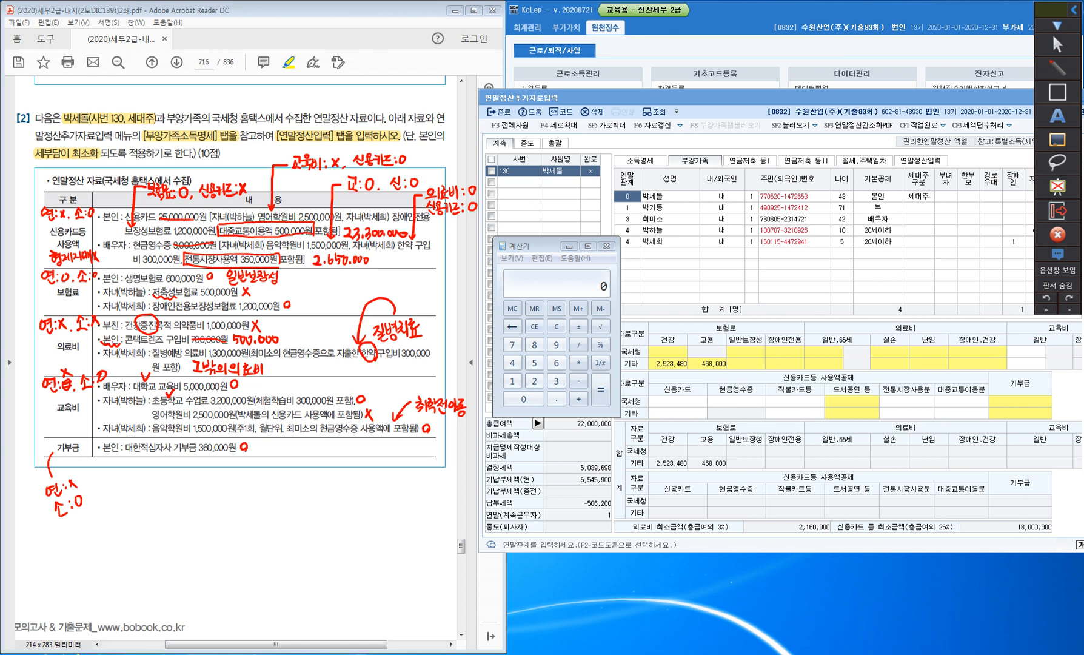
Draw an arrow up to 대한적십자사 기부금 and annotate it 법정.
mouse_move(139, 456)
mouse_down()
mouse_move(147, 470)
mouse_move(142, 456)
mouse_up()
drag(153, 463, 154, 476)
drag(159, 464, 165, 476)
drag(166, 466, 160, 487)
mouse_move(160, 479)
mouse_down()
mouse_move(166, 488)
mouse_move(174, 472)
mouse_up()
drag(167, 475, 179, 480)
drag(176, 479, 175, 480)
Add quotation-style strokes around [연말정산입력] 탭을 in the question, and move the calculator out of view.
drag(269, 128, 277, 125)
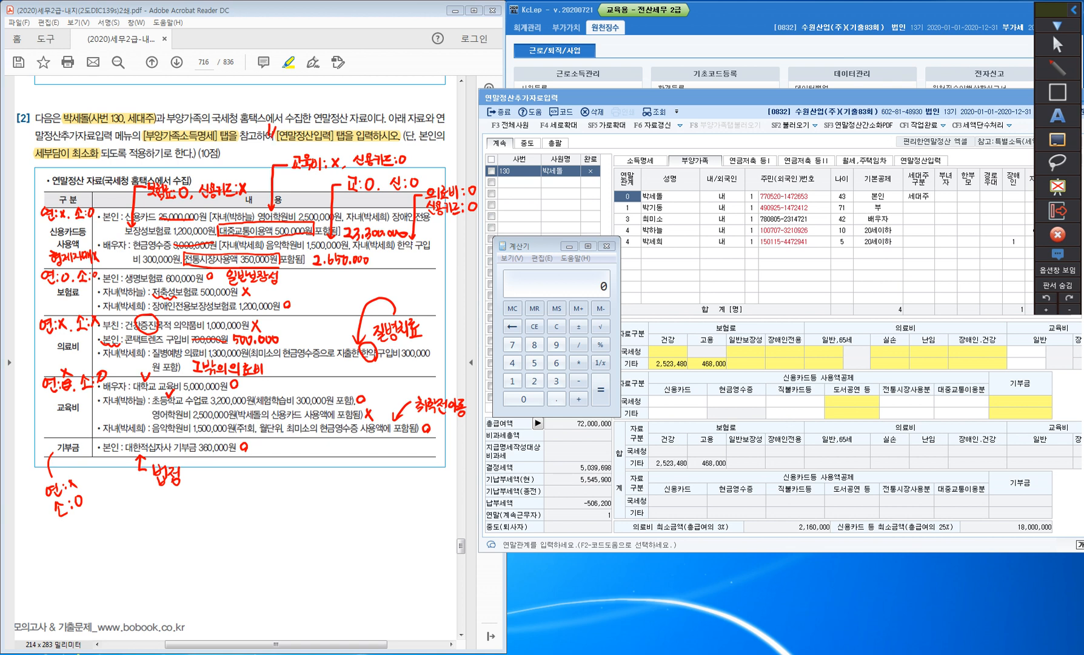
drag(355, 124, 353, 136)
key(ctrl+1)
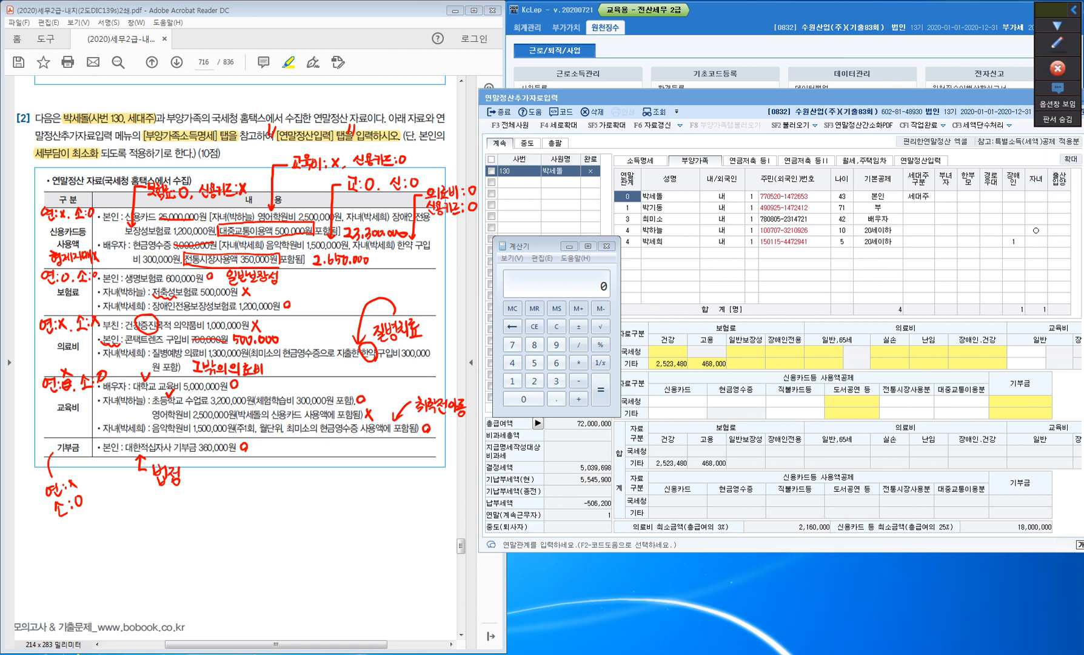
drag(541, 246, 1083, 280)
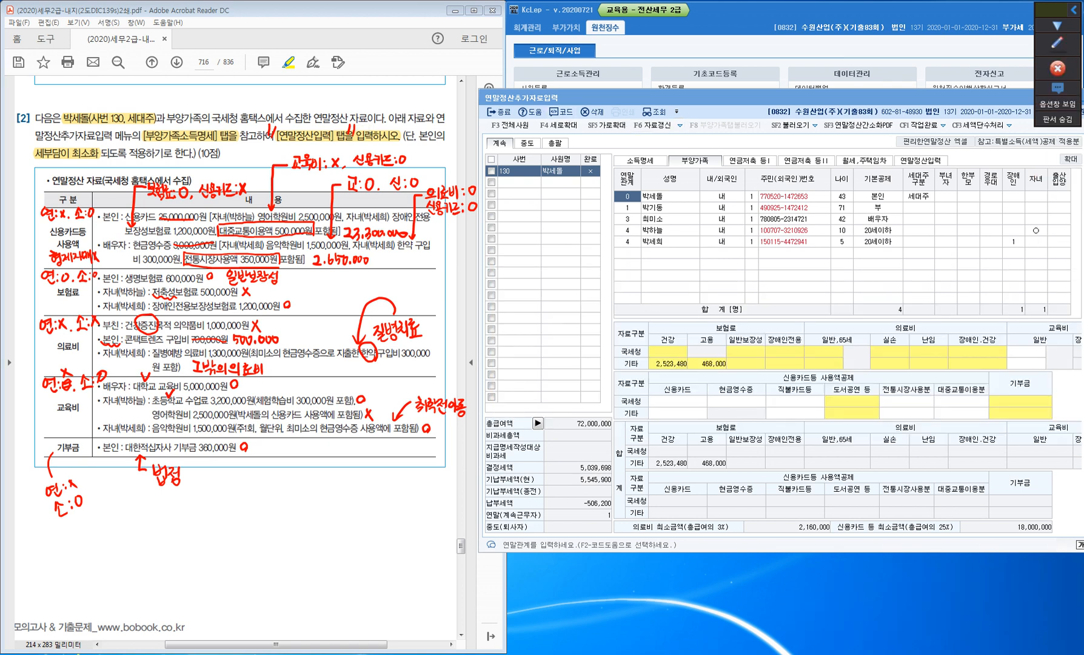
Show employee 130's 연말정산입력 data and move and enlarge the 연말정산추가자료입력 window to show more rows.
click(519, 171)
click(920, 161)
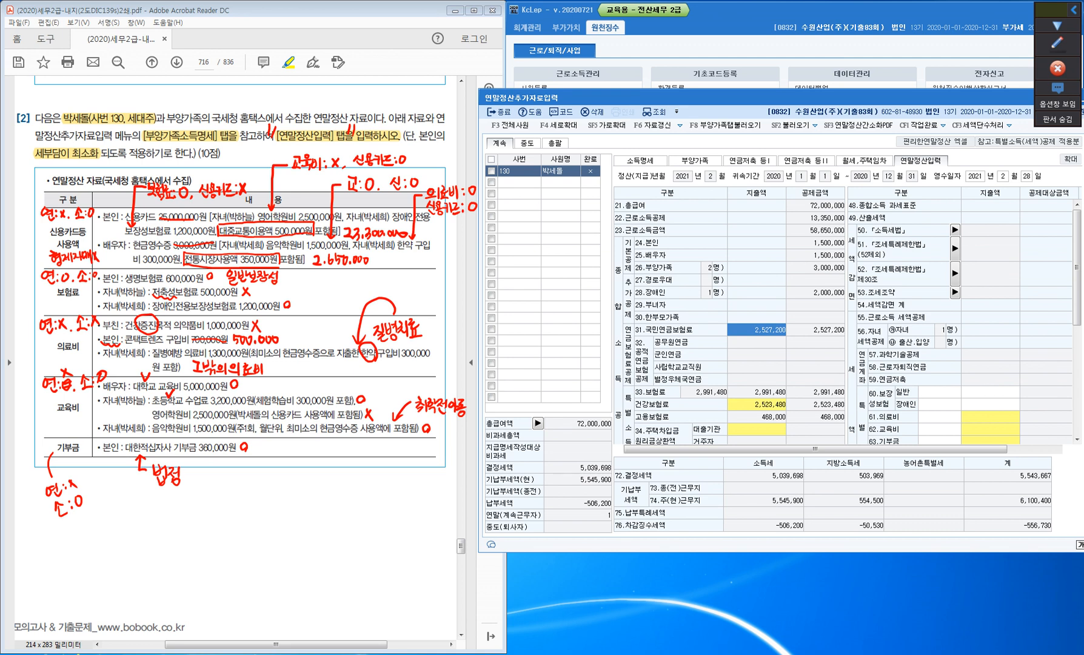
scroll(849, 321, down, 5)
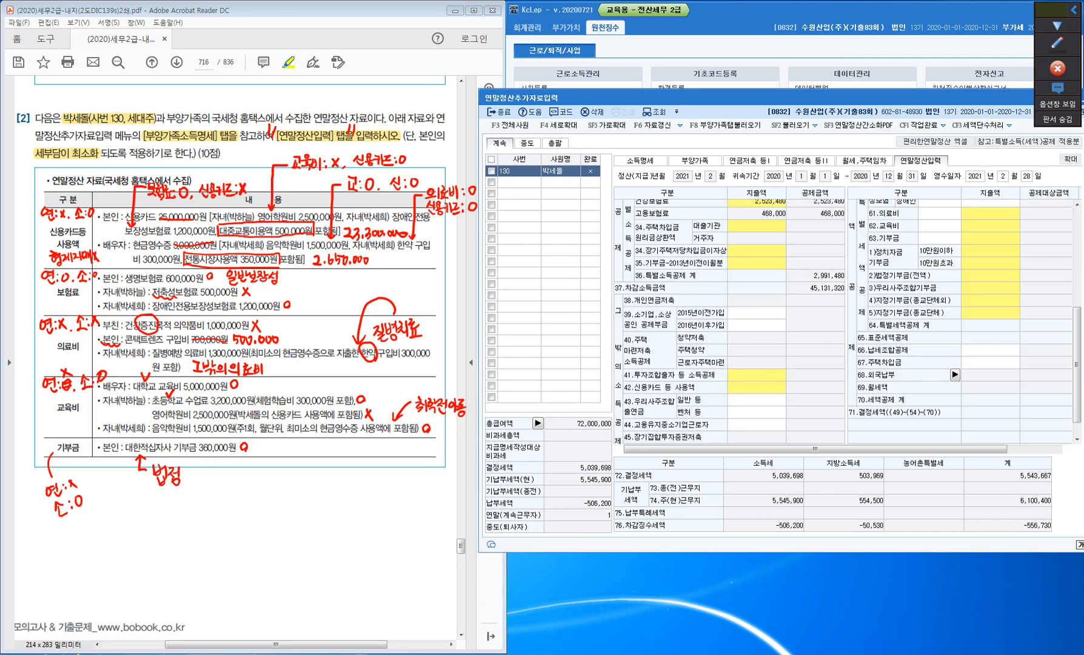
scroll(848, 321, down, 1)
drag(715, 98, 717, 57)
drag(758, 511, 758, 620)
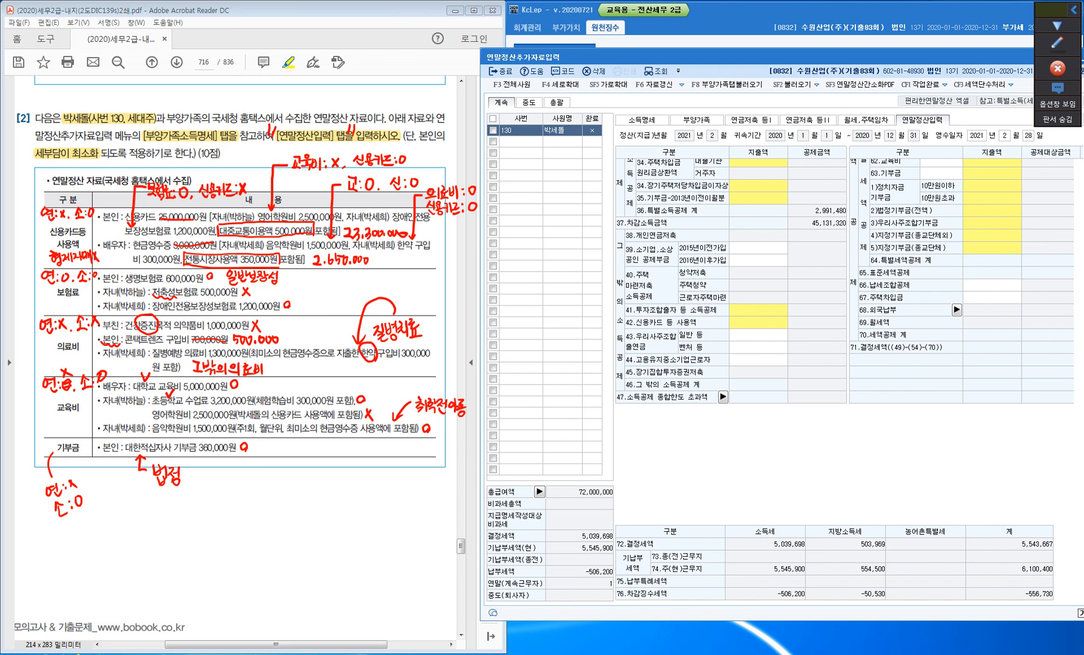
Open the detail for 42.신용카드 등 사용액 and enter 23,300,000 as the 신용카드 amount.
key(ctrl)
key(ctrl)
key(ctrl)
key(ctrl)
click(758, 322)
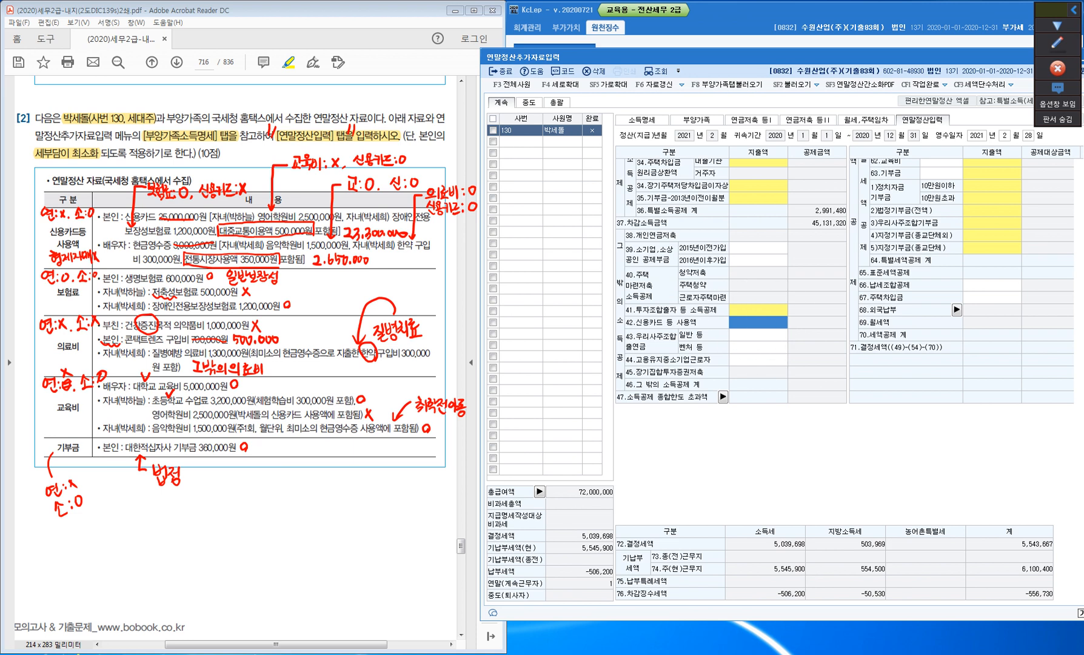
double_click(758, 322)
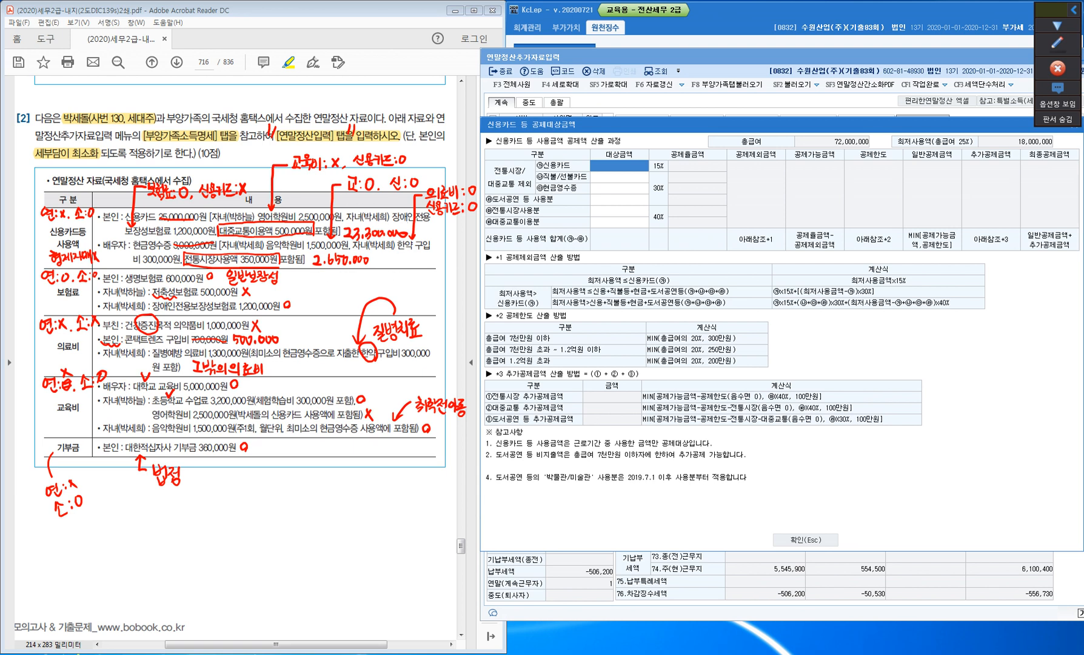
click(646, 165)
text(23,300)
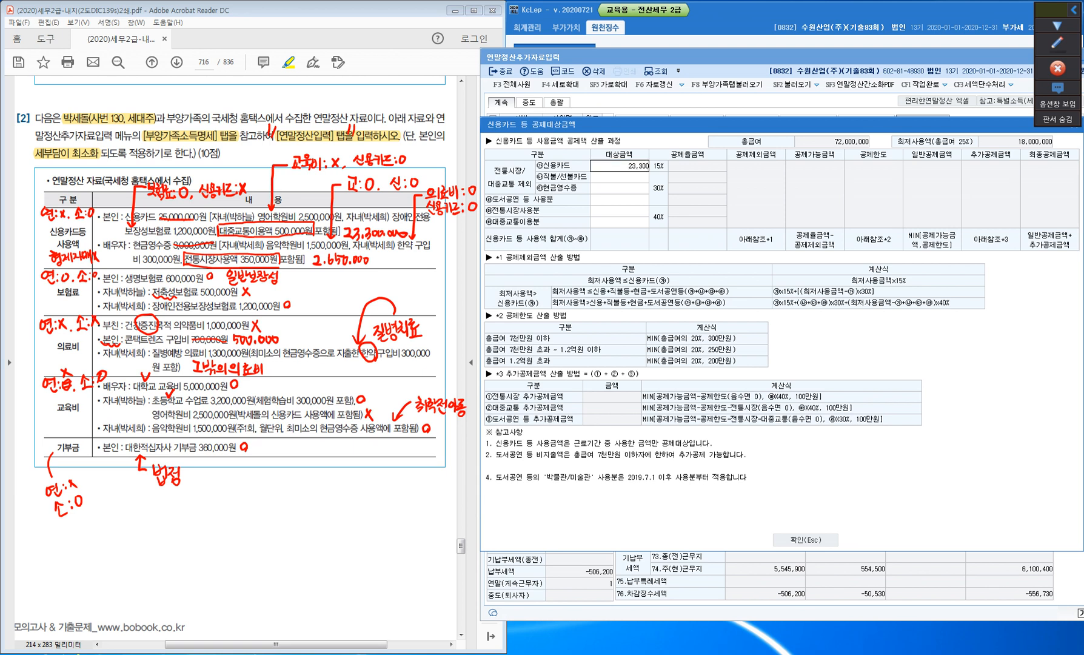
text(,000)
key(Return)
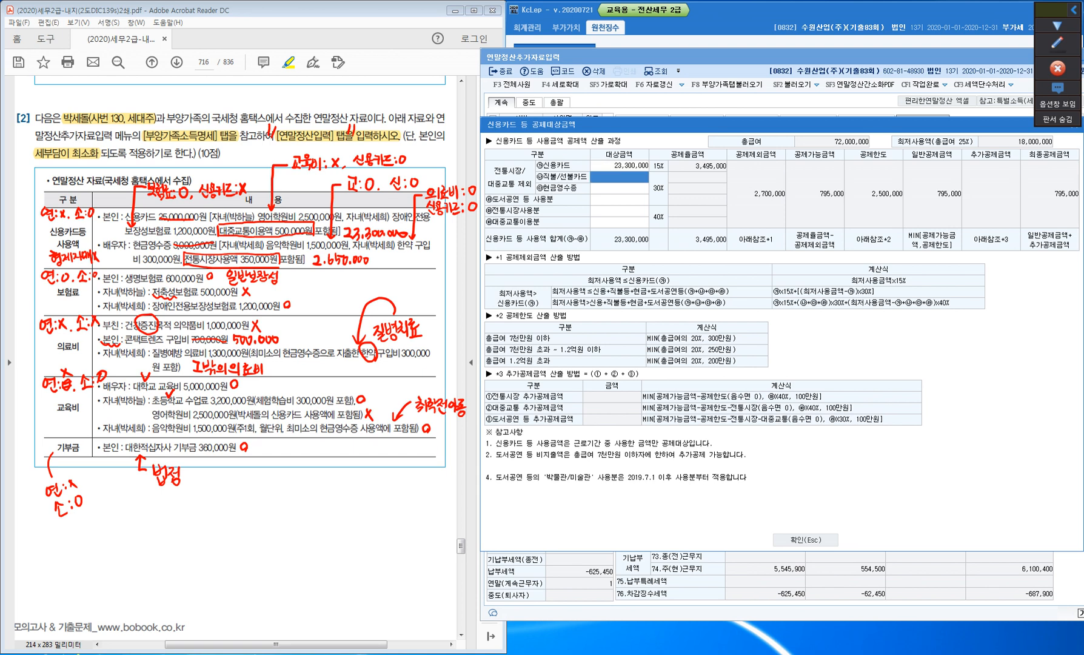
Highlight the start of 대중교통이용액 in the question and enter 500,000 for 대중교통이용분.
drag(220, 231, 259, 231)
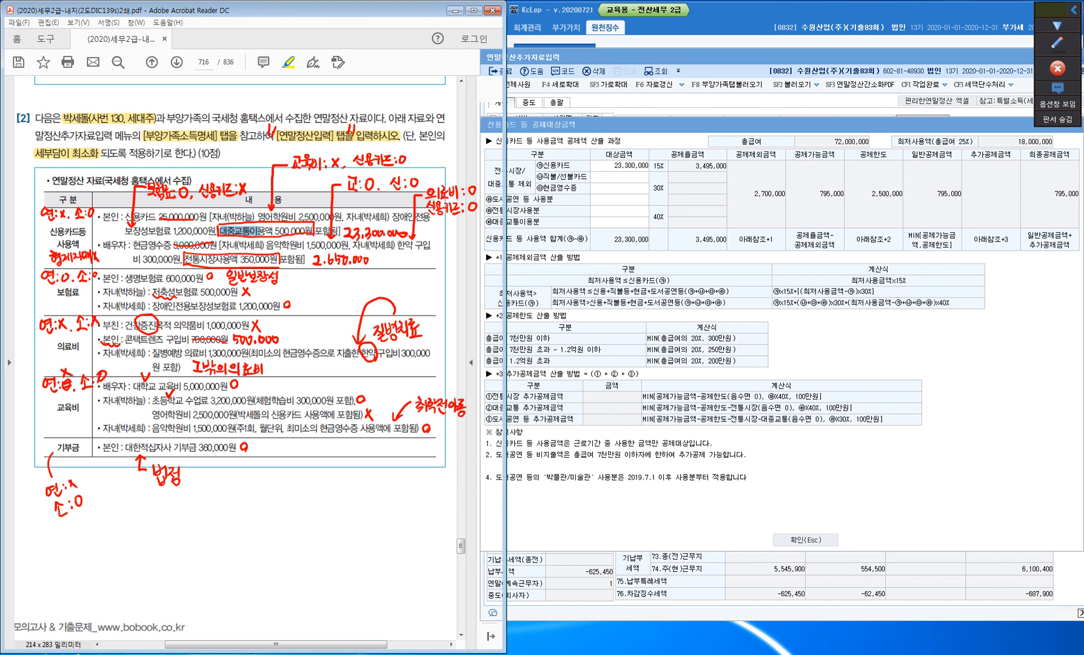
click(619, 222)
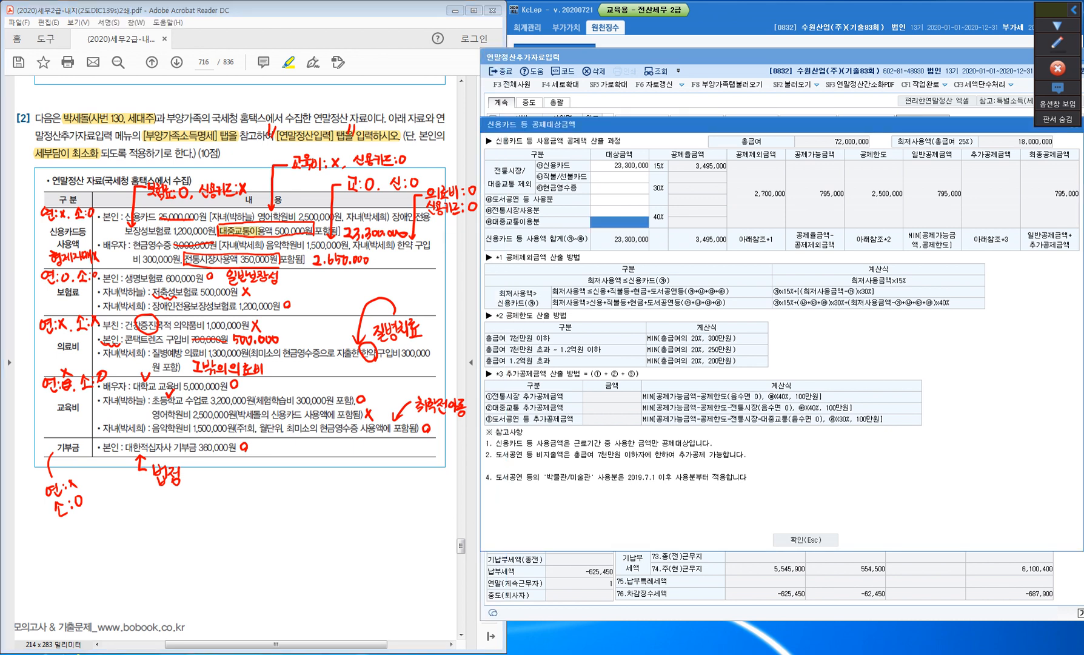
text(500000)
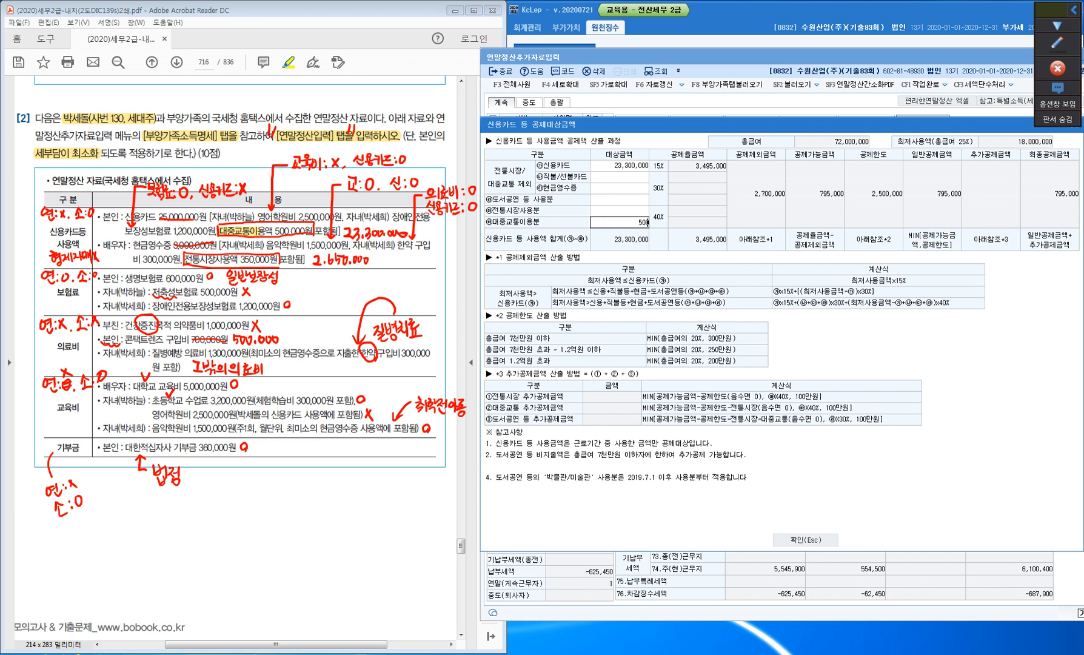
key(Return)
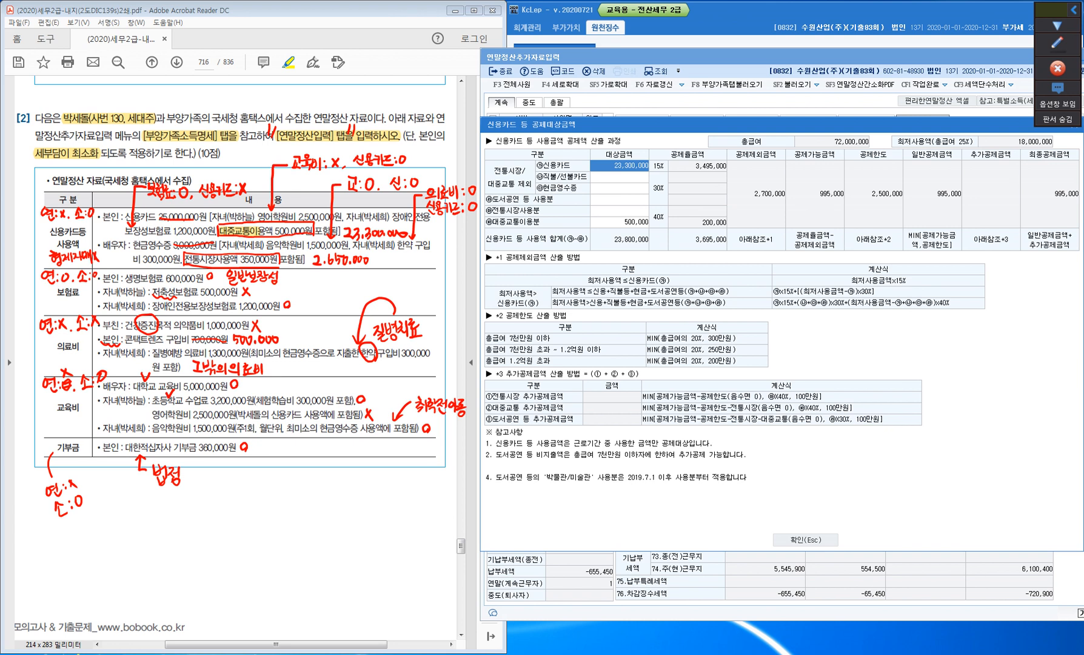
Enter 2,650,000 as the 현금영수증 amount in the credit card deduction detail.
click(619, 188)
text(2650000)
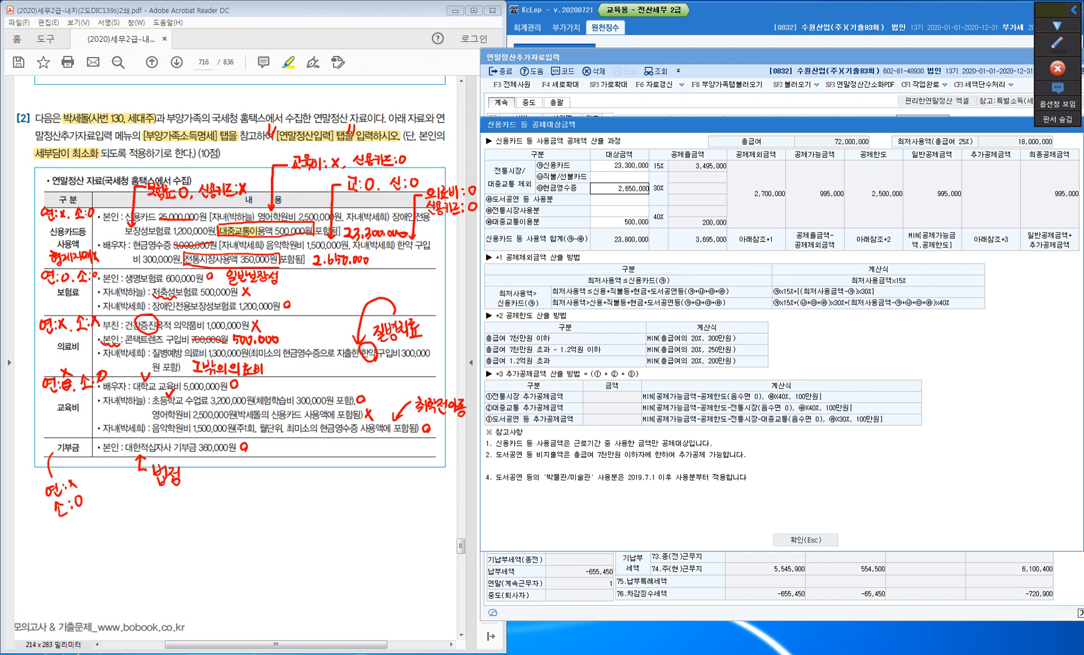
key(Return)
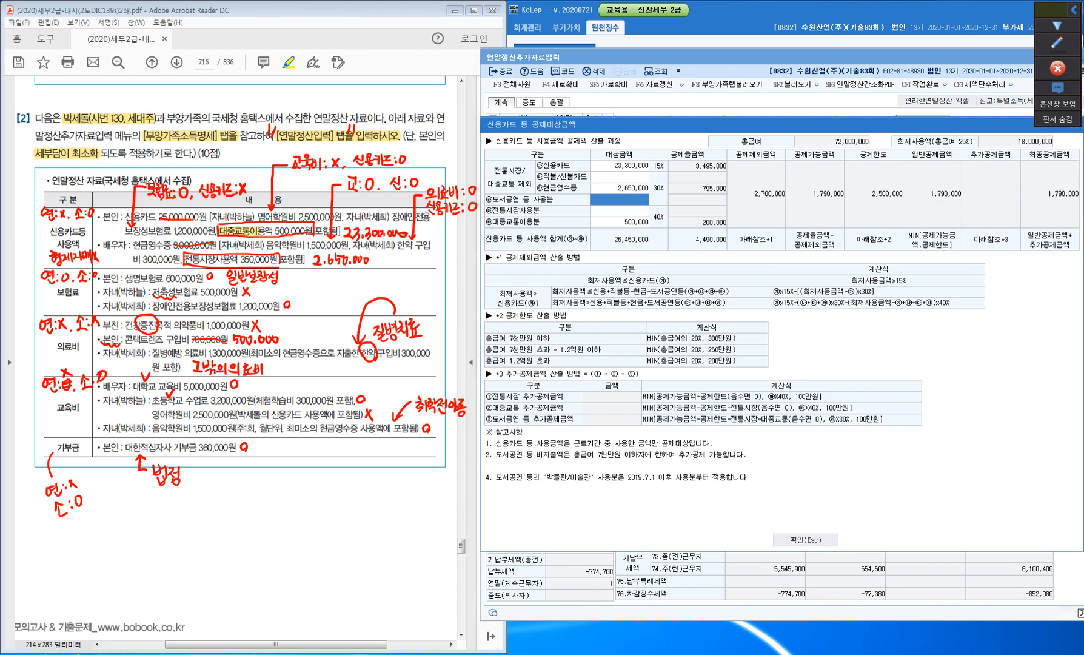
Highlight 전통시장 in the question and enter 350,000 for 전통시장사용분.
drag(184, 260, 217, 259)
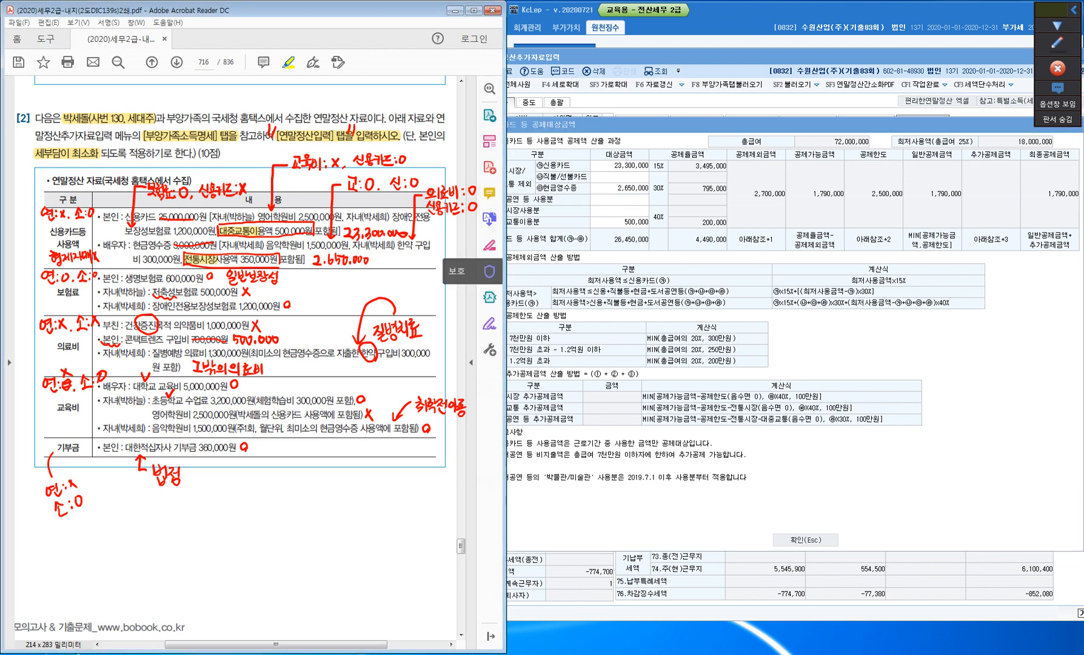
click(618, 210)
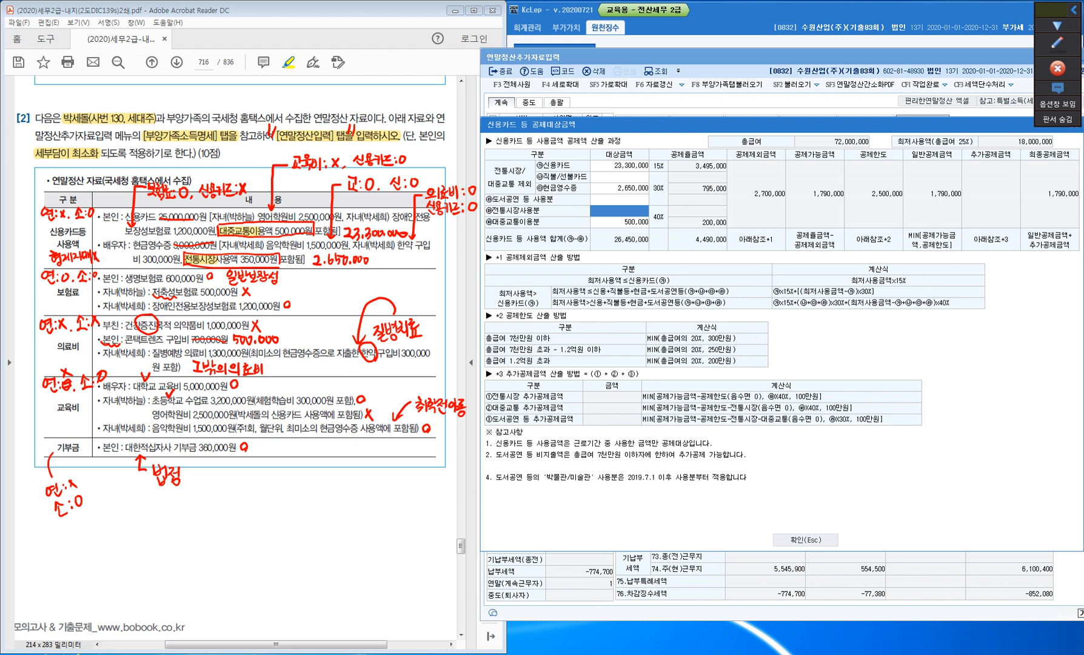
text(3500000)
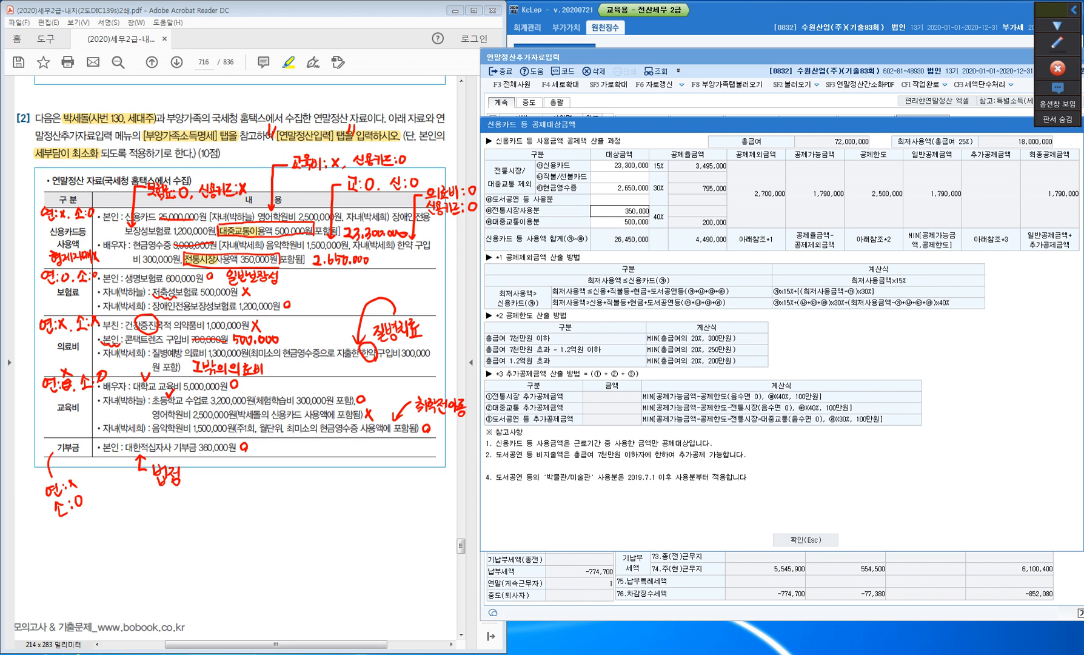
key(Return)
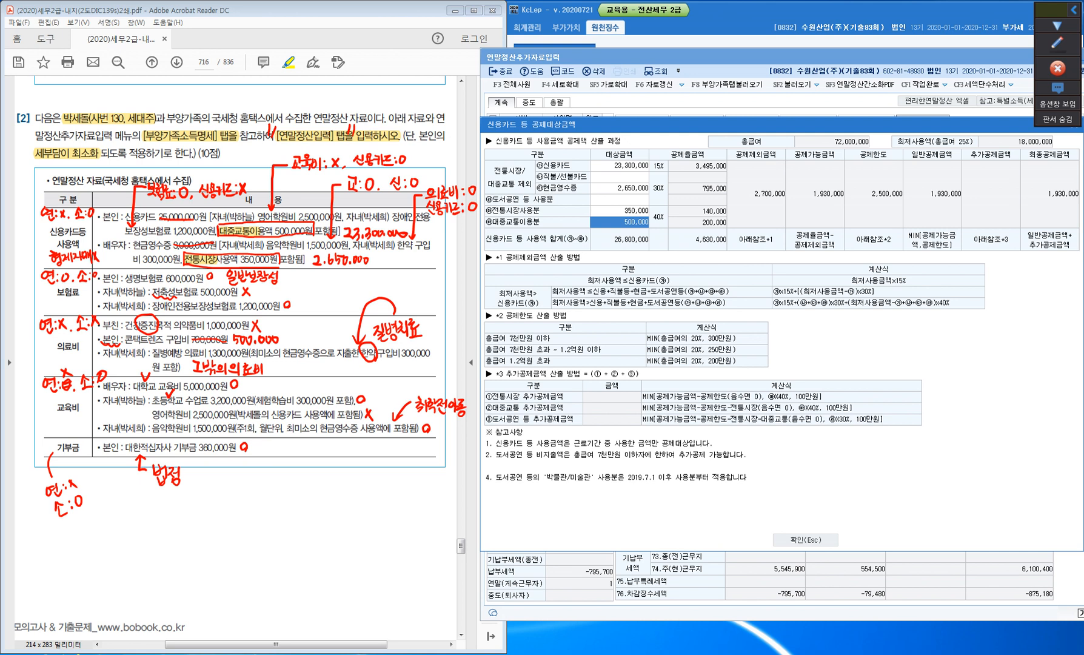
Highlight the 신용카드등 사용액 row label in the question and confirm the credit card deduction detail.
drag(50, 231, 80, 244)
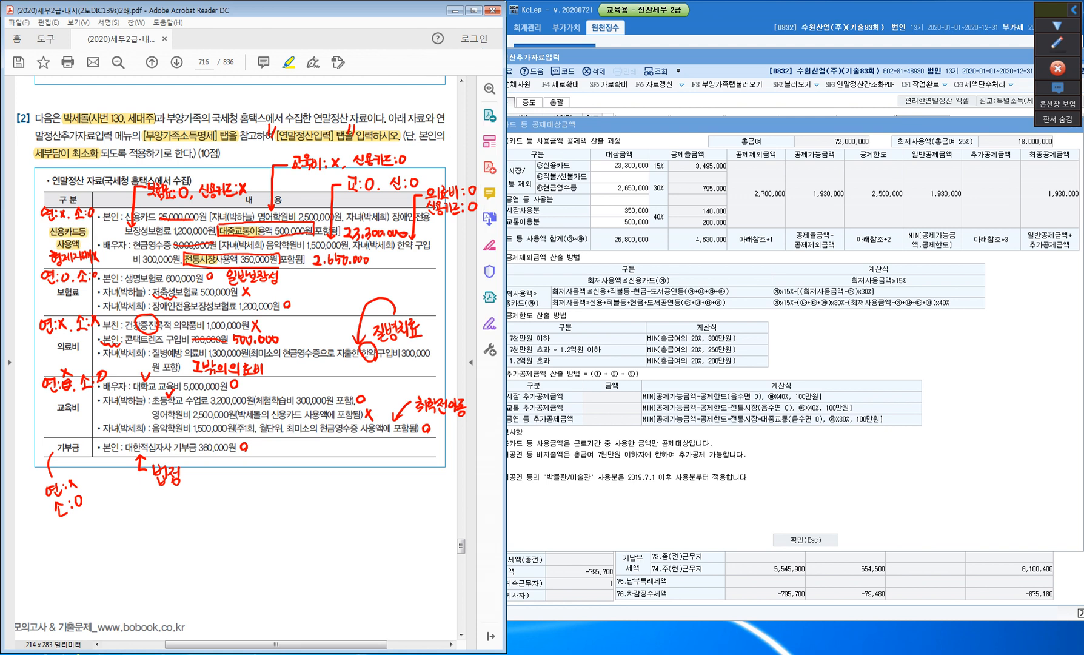
click(667, 125)
key(ctrl)
click(812, 539)
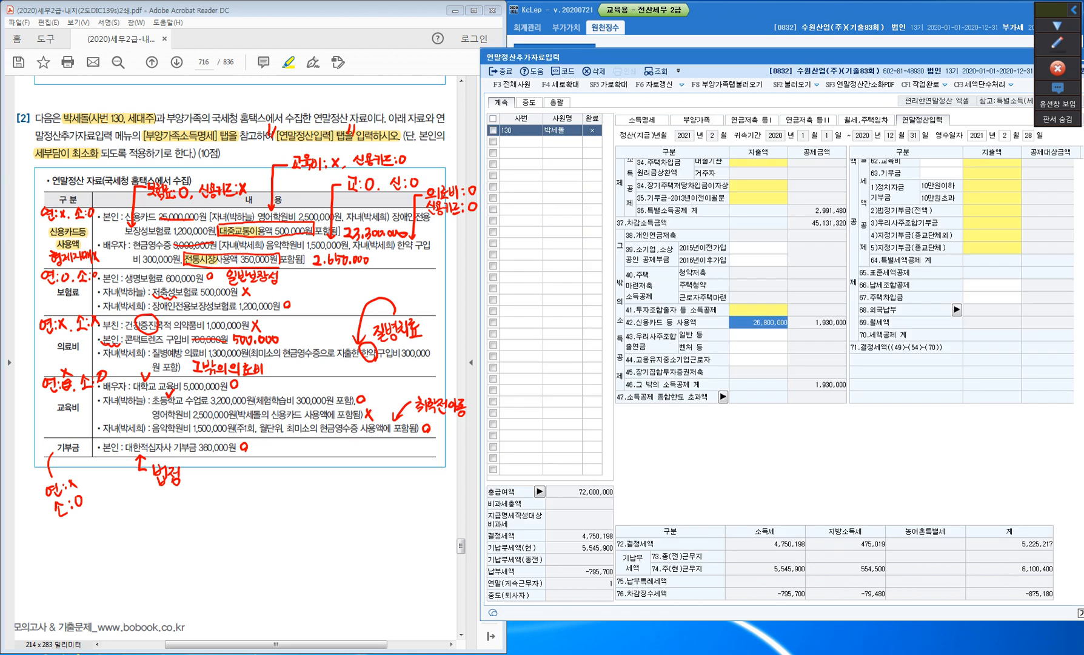
Enter 600,000 as the 일반 expense under 60.보장성보험.
click(758, 347)
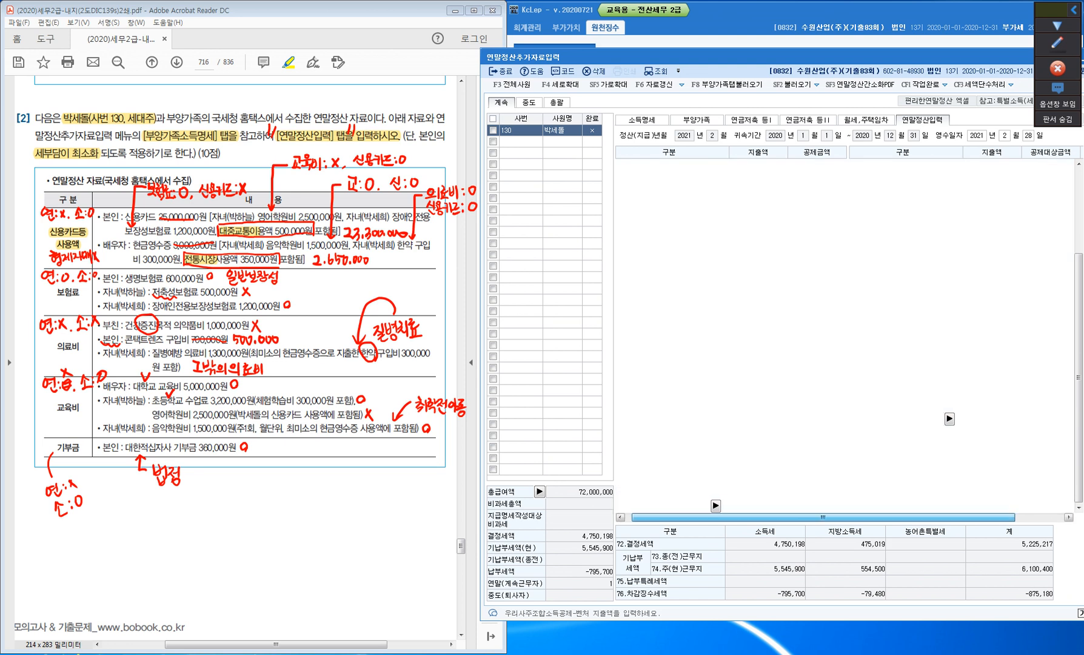
drag(817, 517, 871, 517)
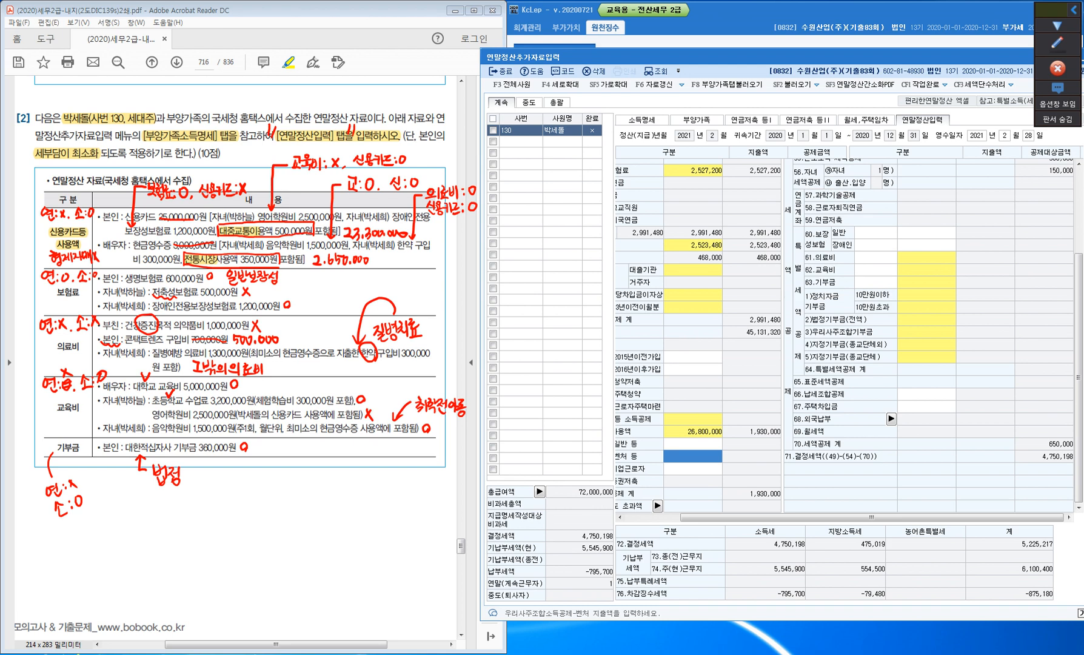
click(926, 233)
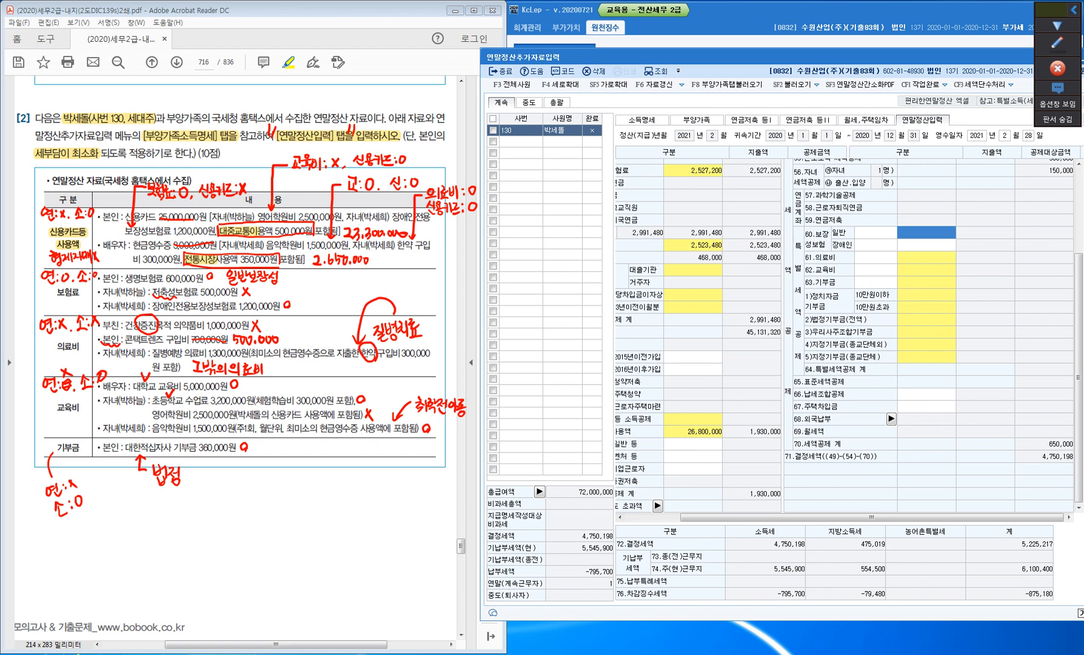
text(6000000)
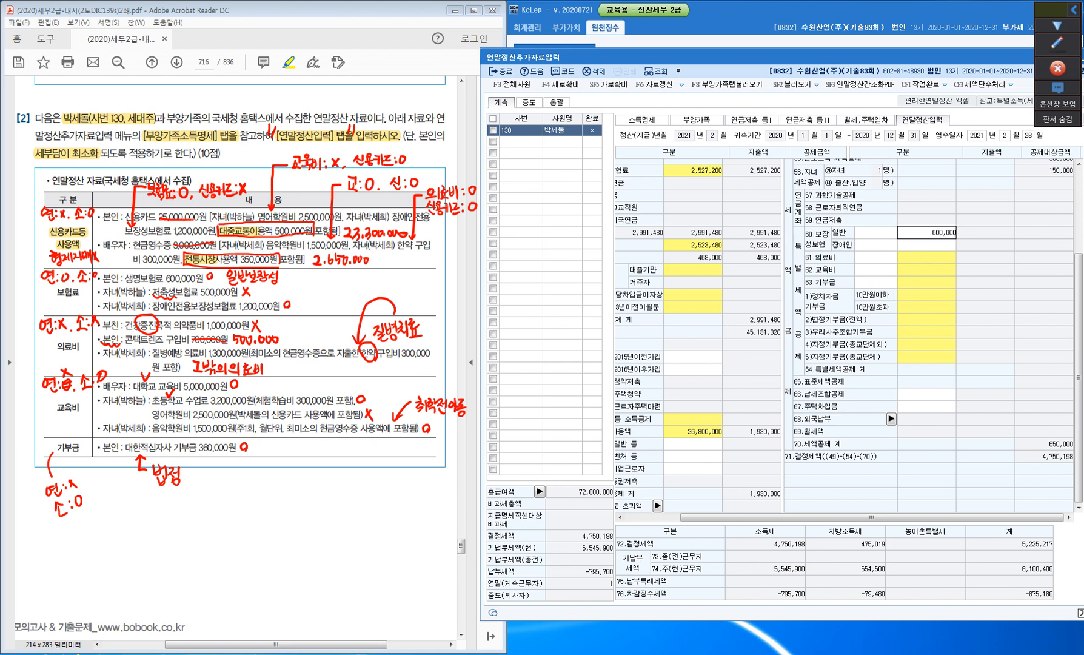
key(Return)
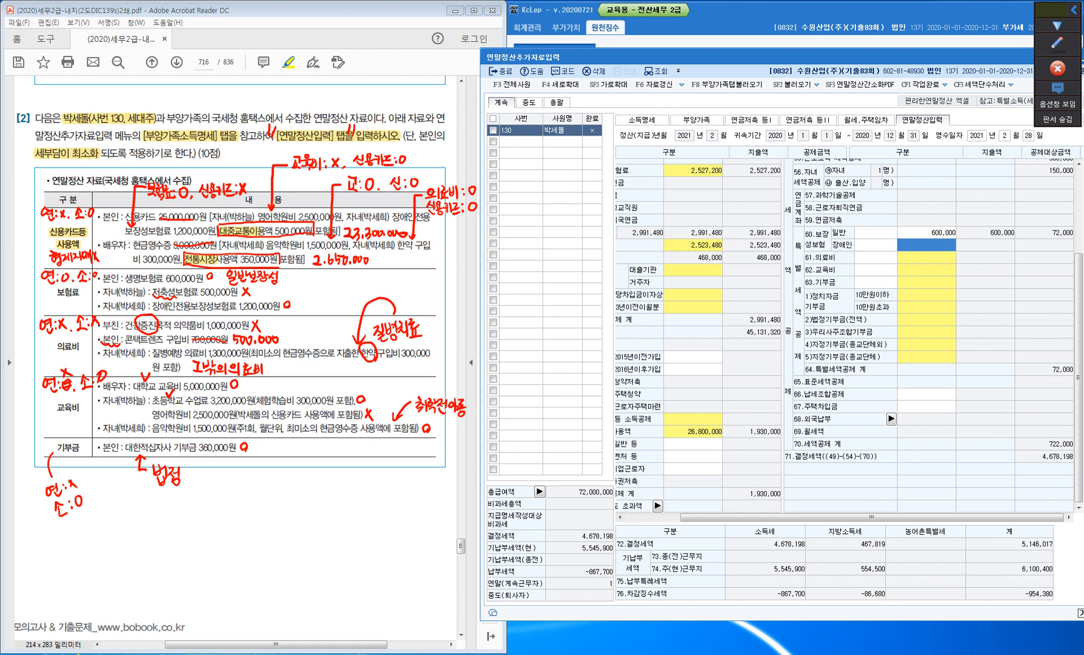
Enter 1,200,000 as the 장애인 expense under 60.보장성보험 and highlight the 보험료 row label in the question.
text(120000000)
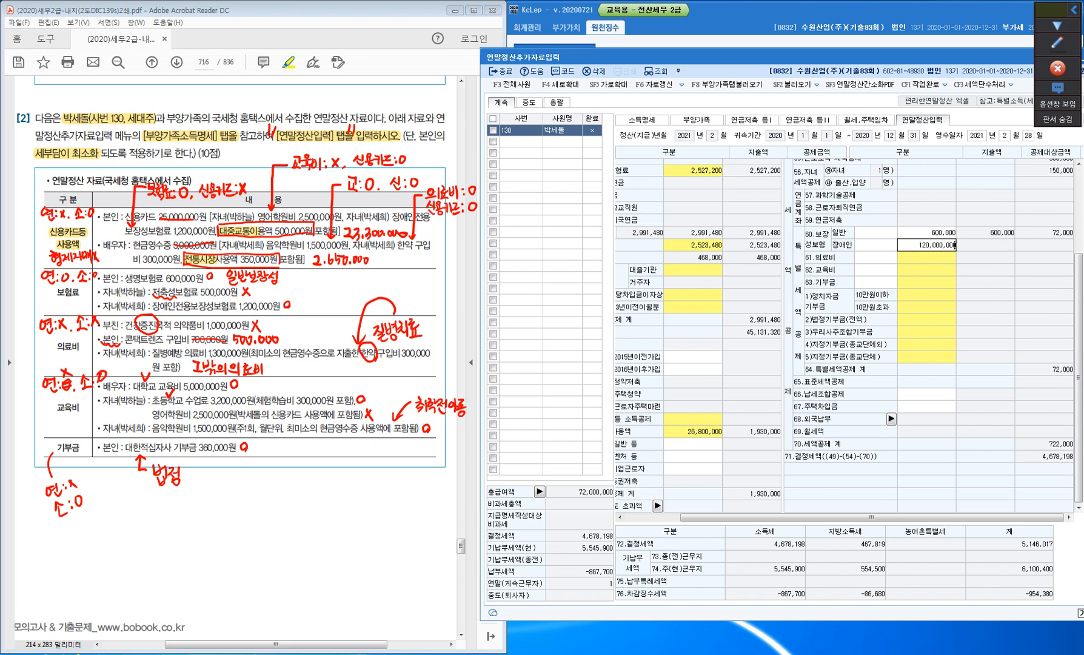
key(BackSpace)
key(BackSpace)
key(Return)
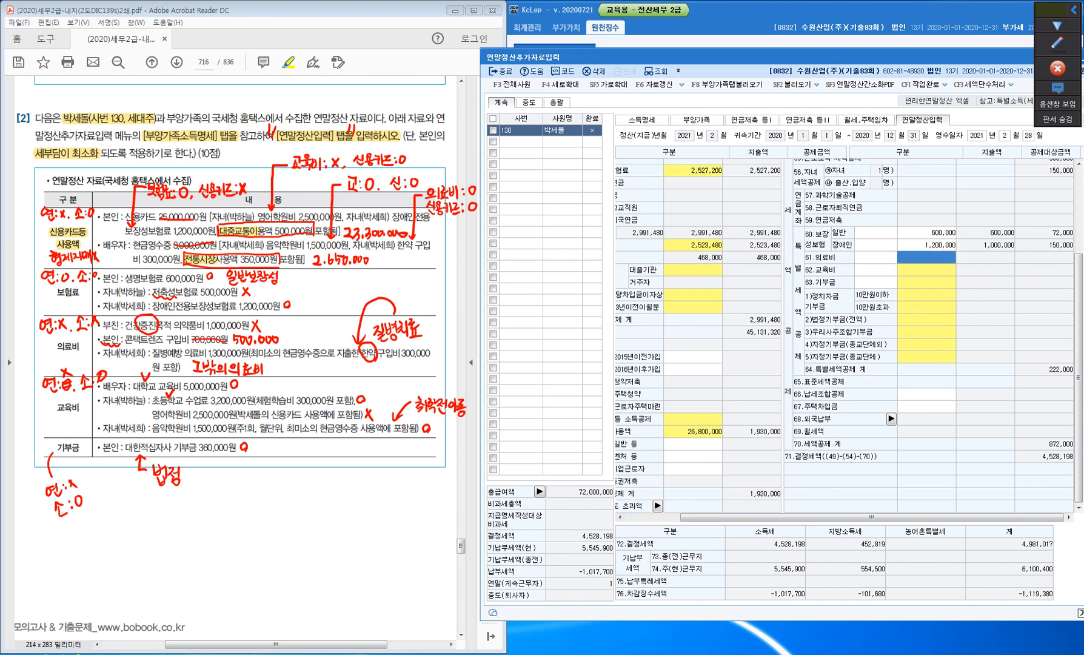
drag(56, 292, 79, 293)
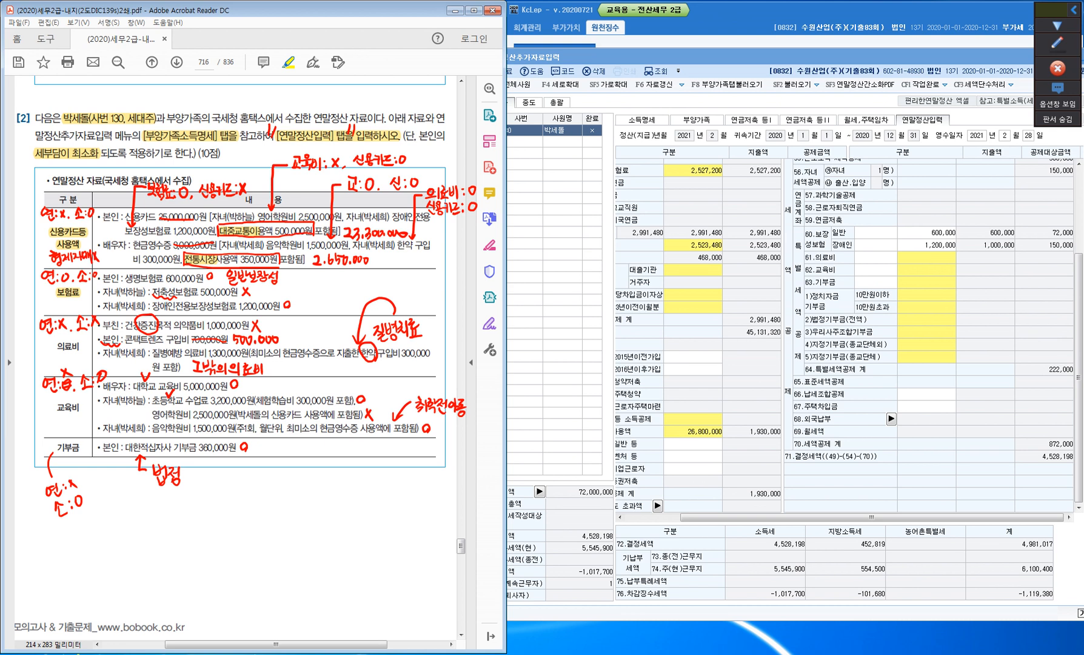
Open the 61.의료비 detail, highlight 본인 in the question's 의료비 row, and enter 500,000 for 본인.65세 이상자.
double_click(926, 258)
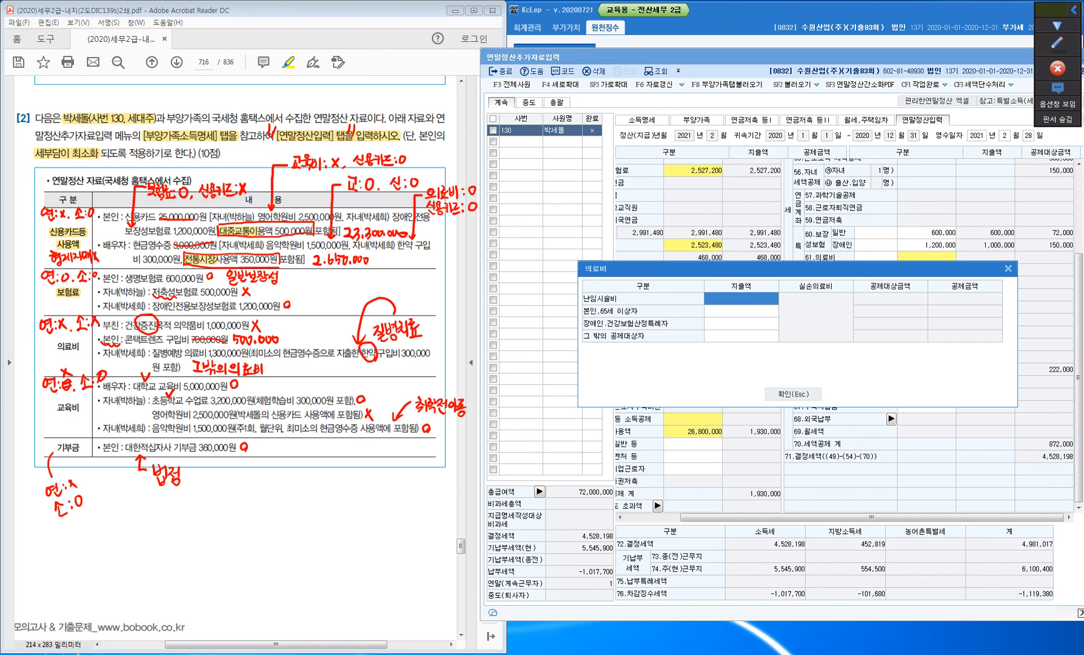
drag(103, 339, 120, 339)
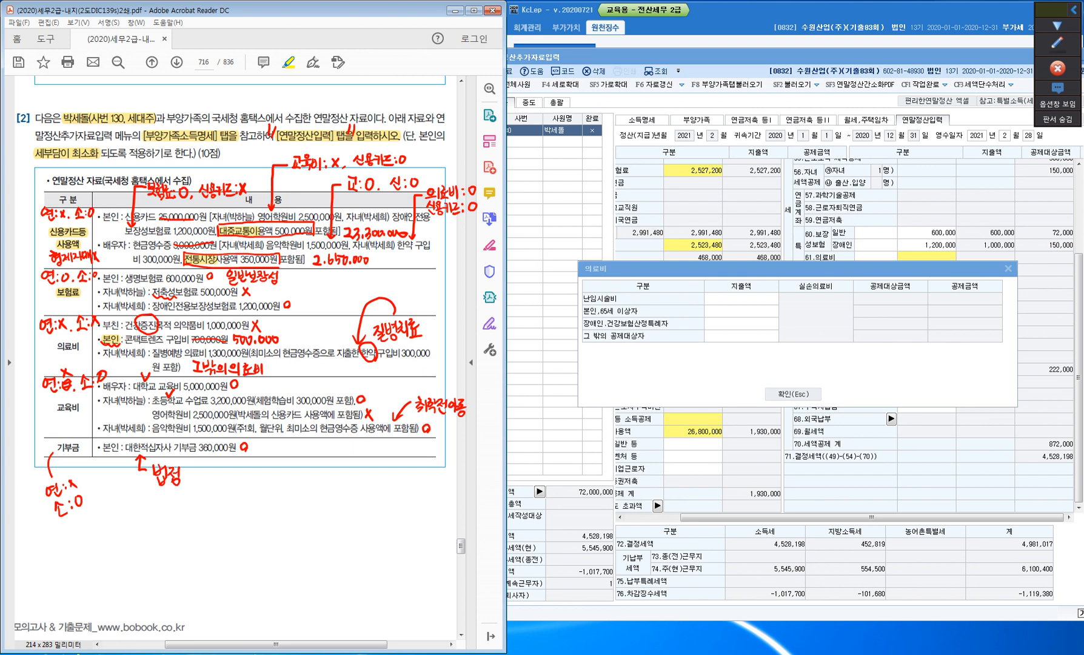
click(740, 311)
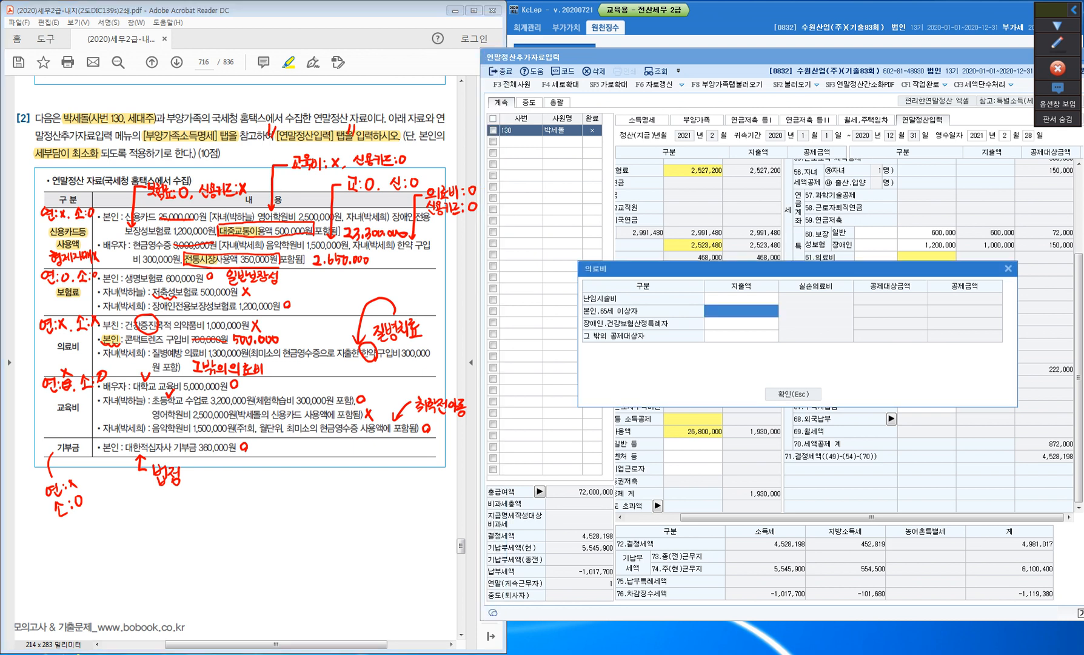
text(5000000)
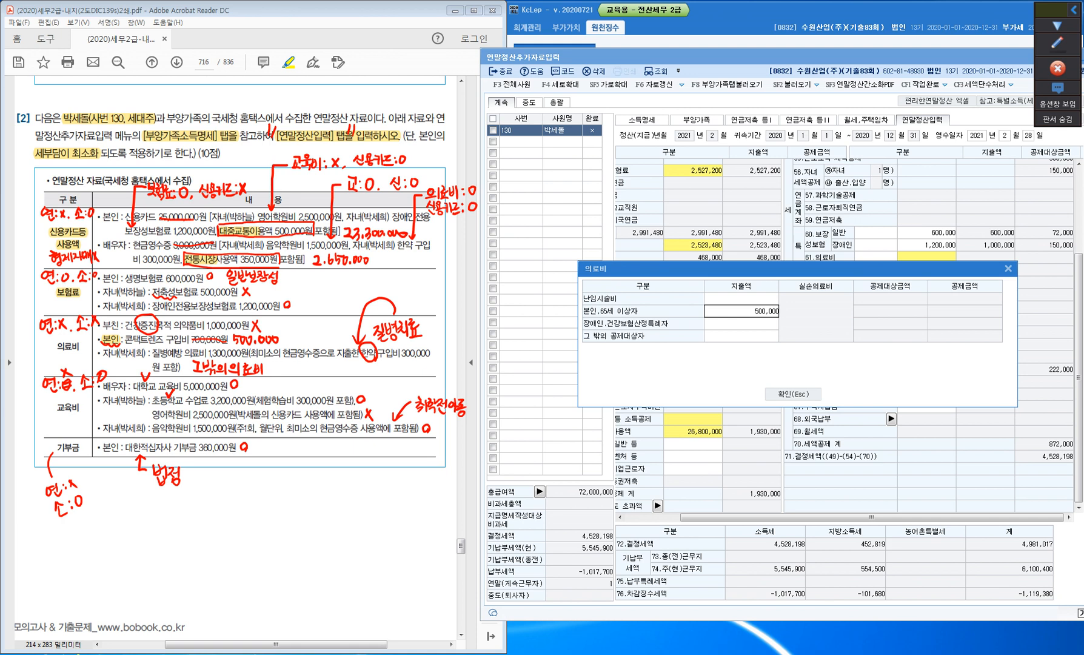
key(Return)
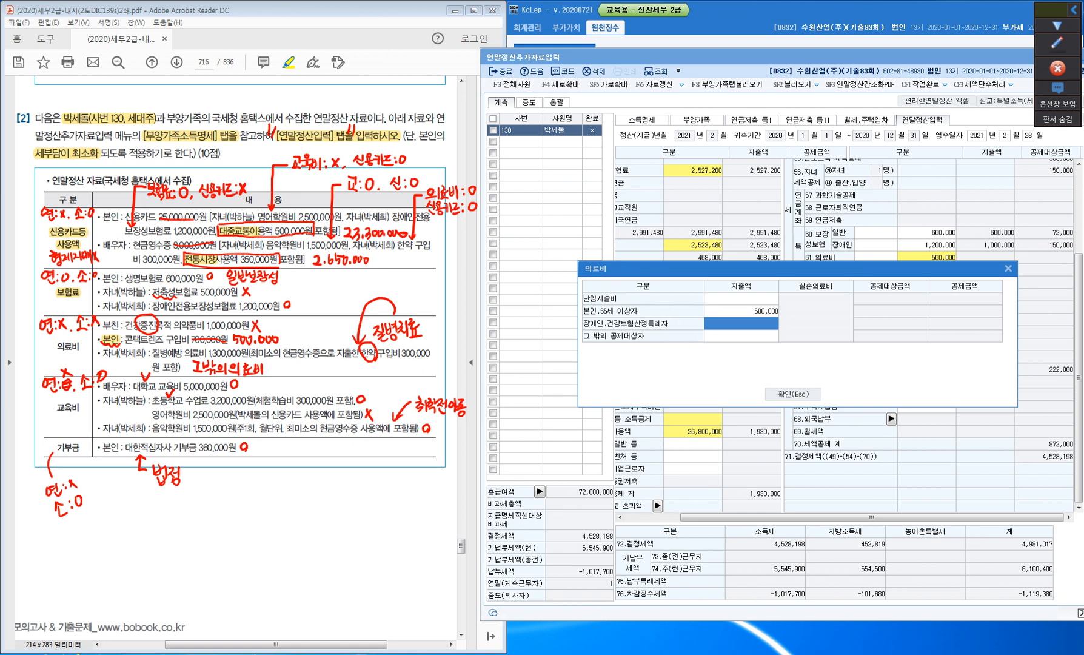
Highlight 1,300,000 and the 의료비 row label in the question, enter 1,300,000 for 그 밖의 공제대상자, and confirm the 의료비 detail.
click(734, 336)
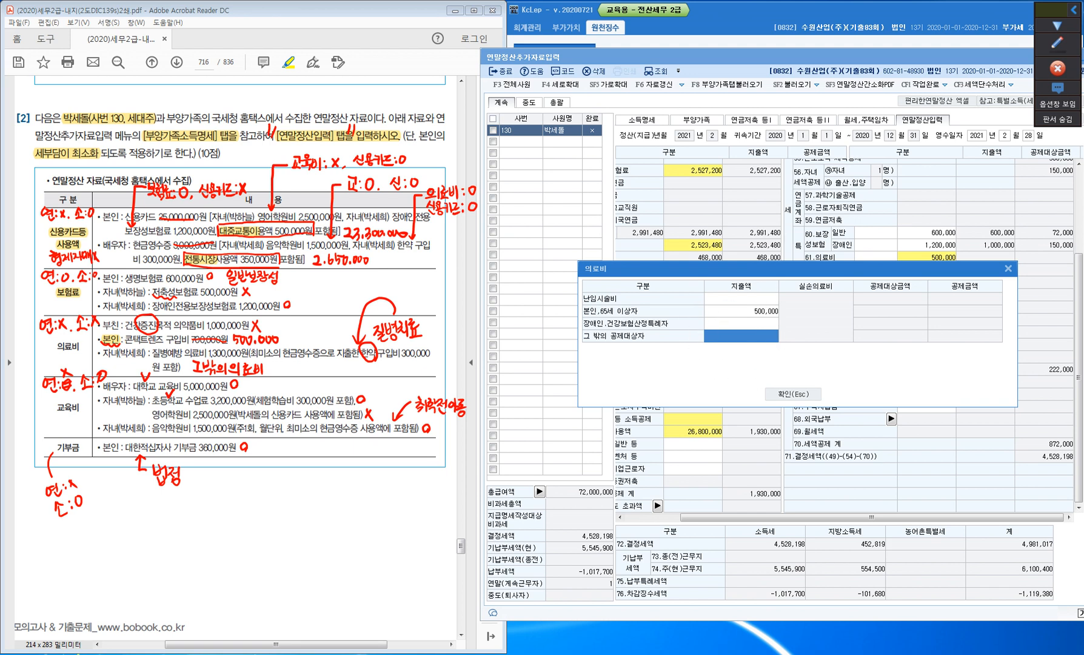
drag(210, 353, 251, 354)
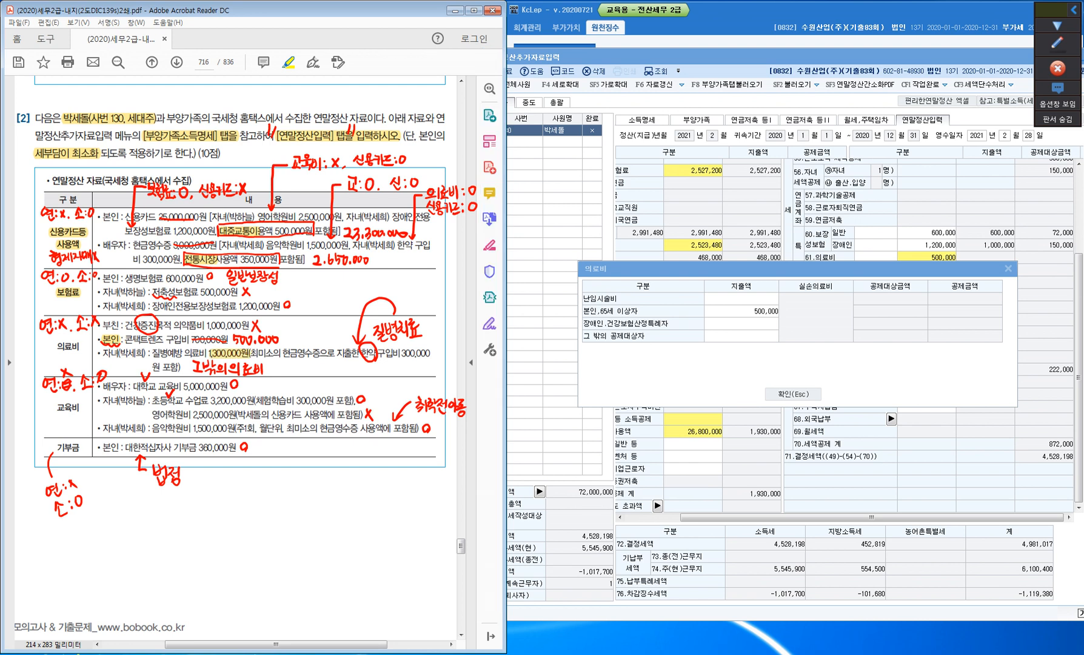
key(alt+Tab)
text(1300000)
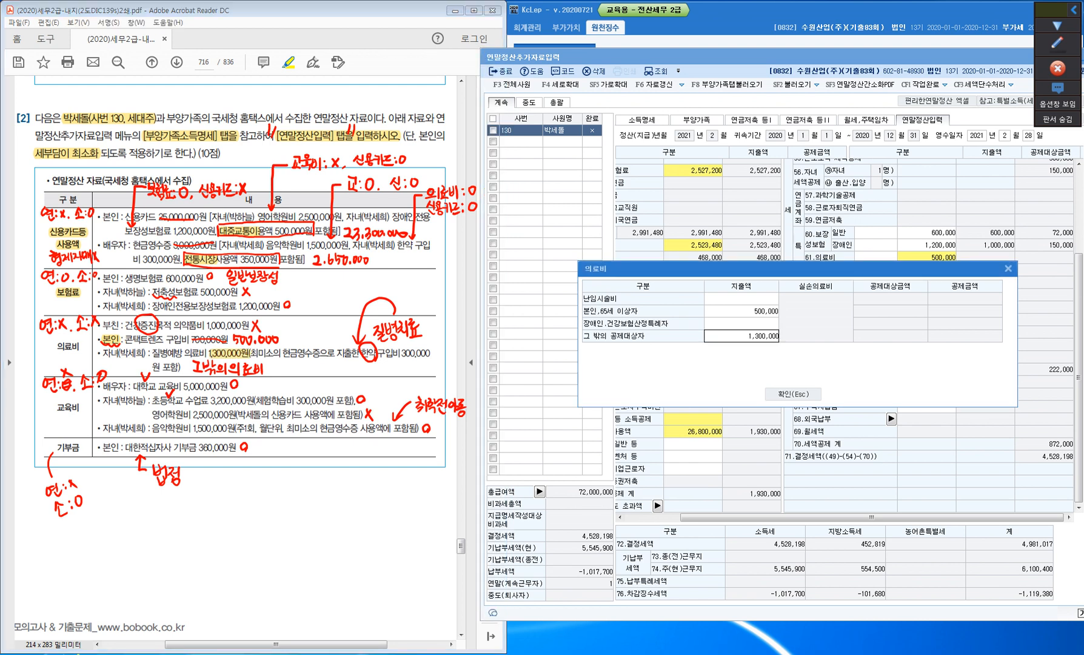
key(Return)
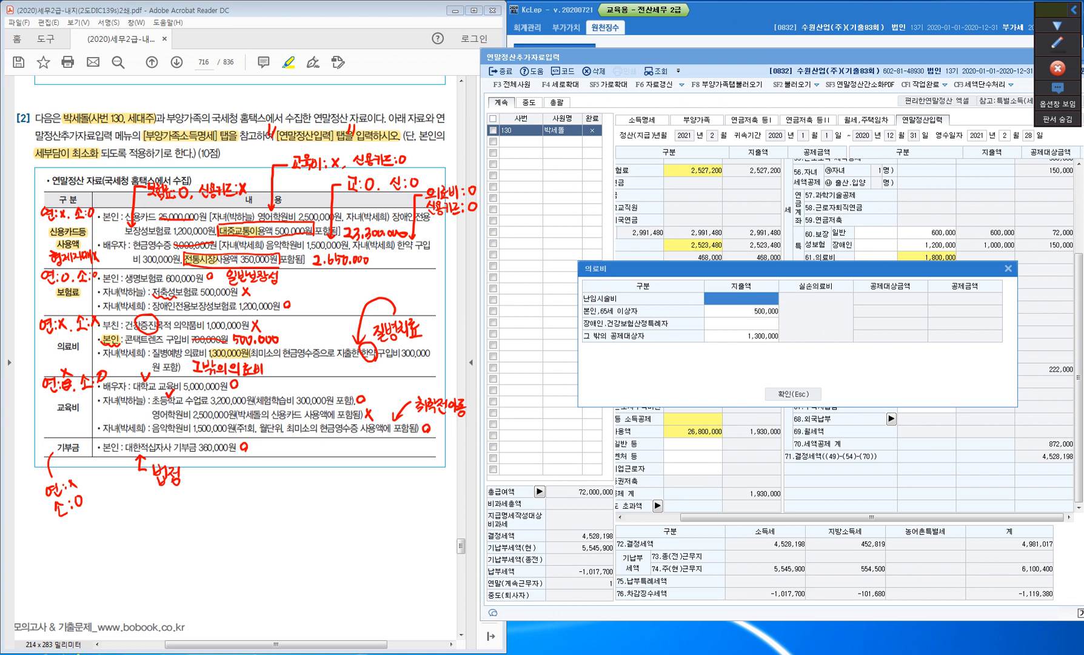
click(793, 394)
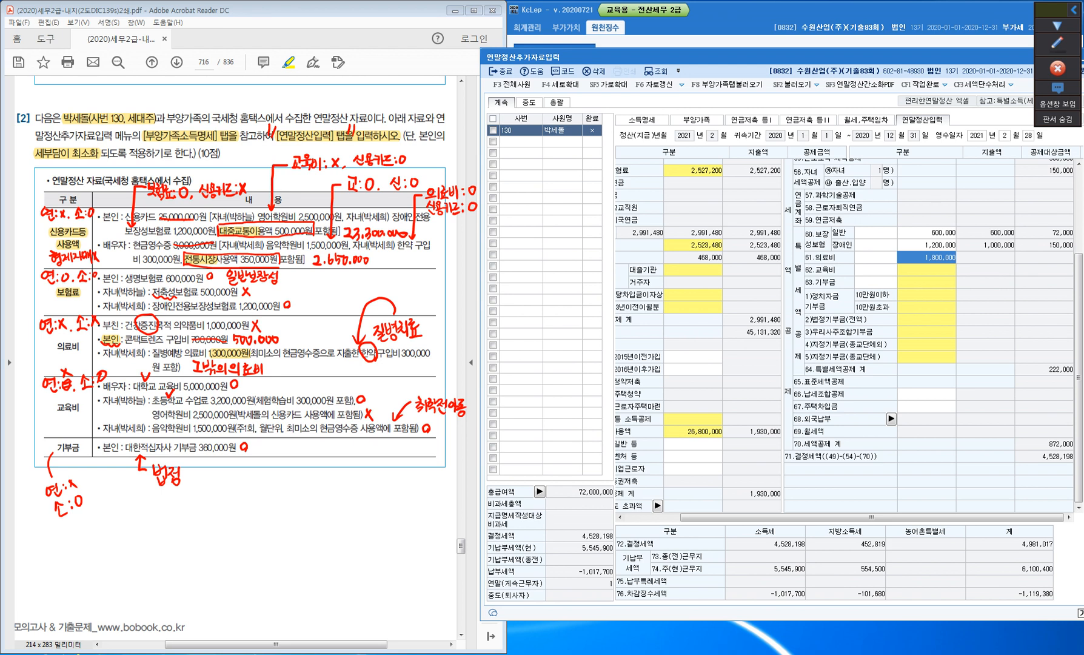
double_click(67, 346)
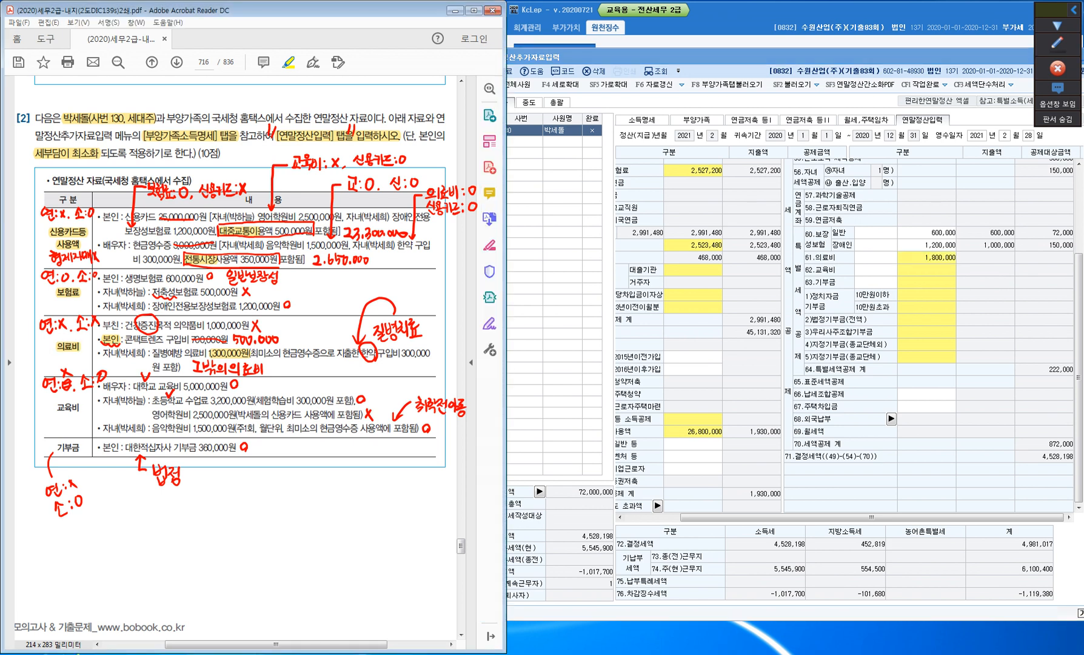
Open the 62.교육비 detail, highlight 대학교 in the question's 배우자 line, and enter 5,000,000 as the 대학생 expense.
double_click(926, 270)
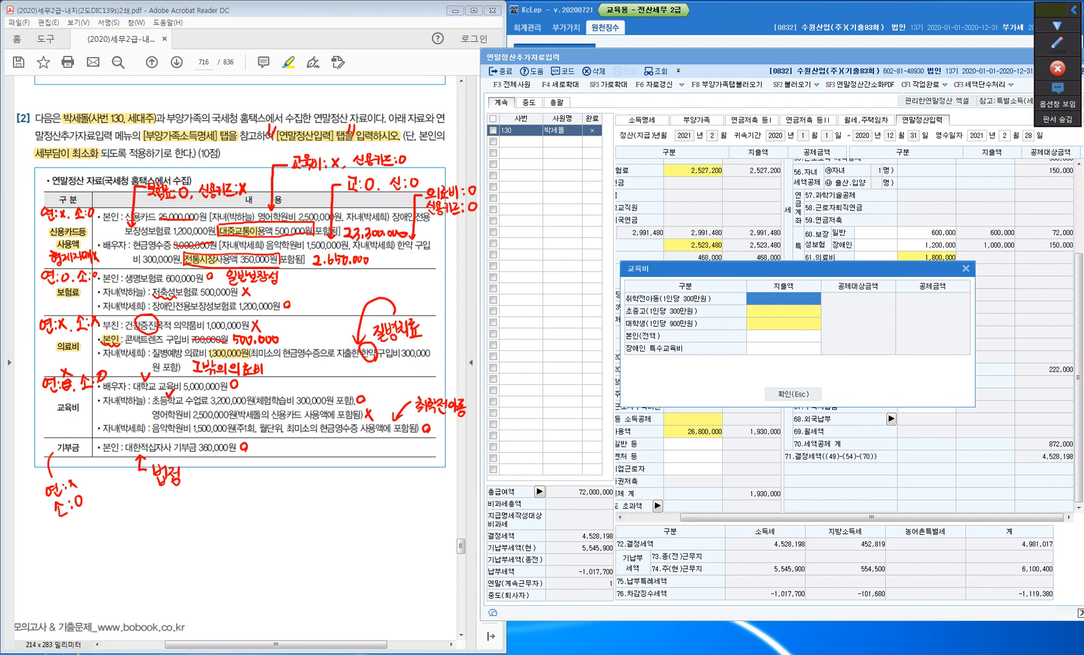
drag(133, 385, 156, 387)
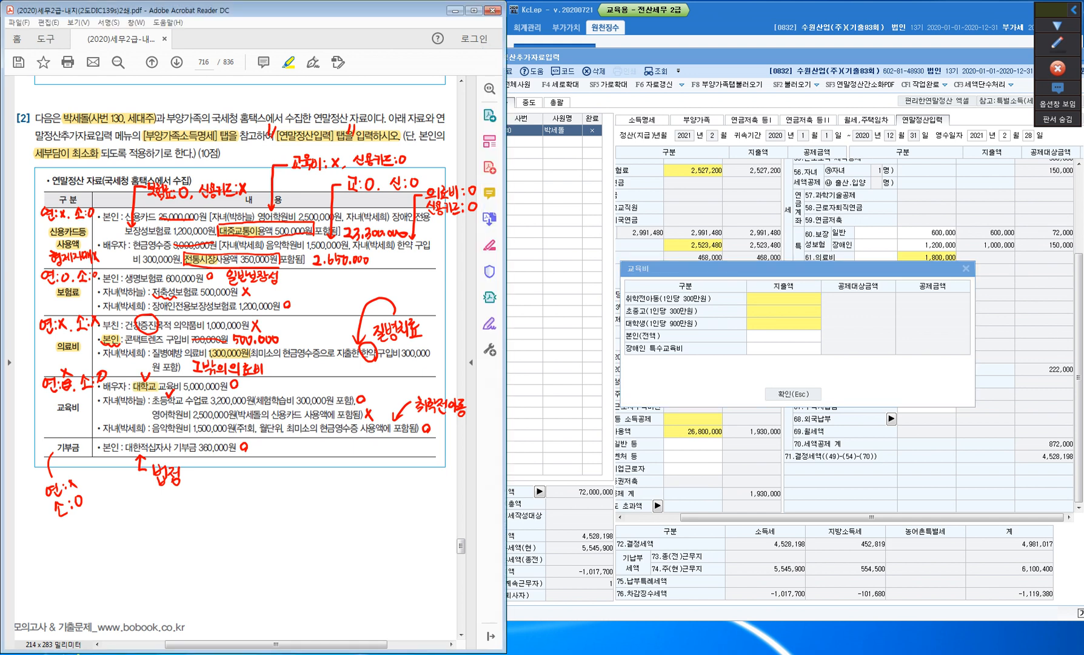
click(788, 324)
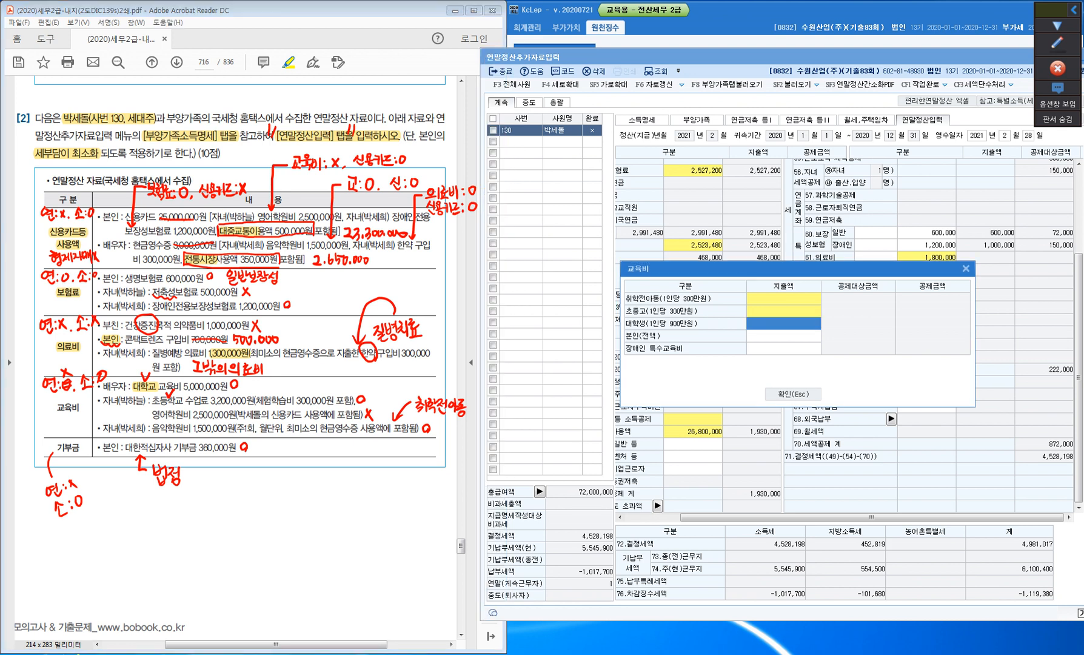
double_click(788, 324)
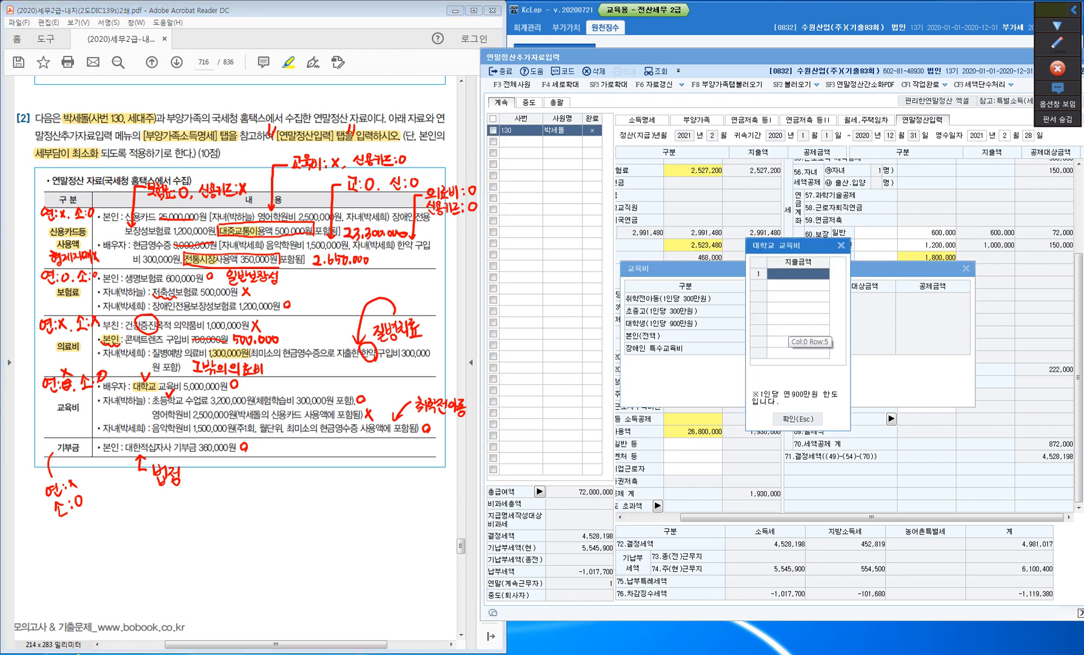
text(5000000)
key(Return)
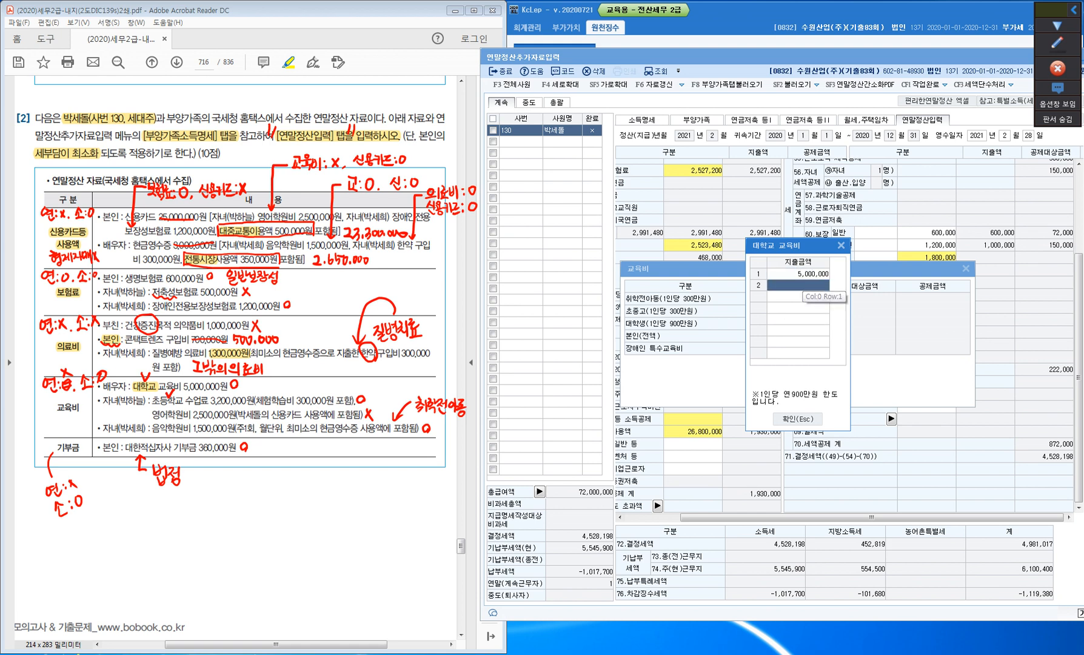
click(797, 418)
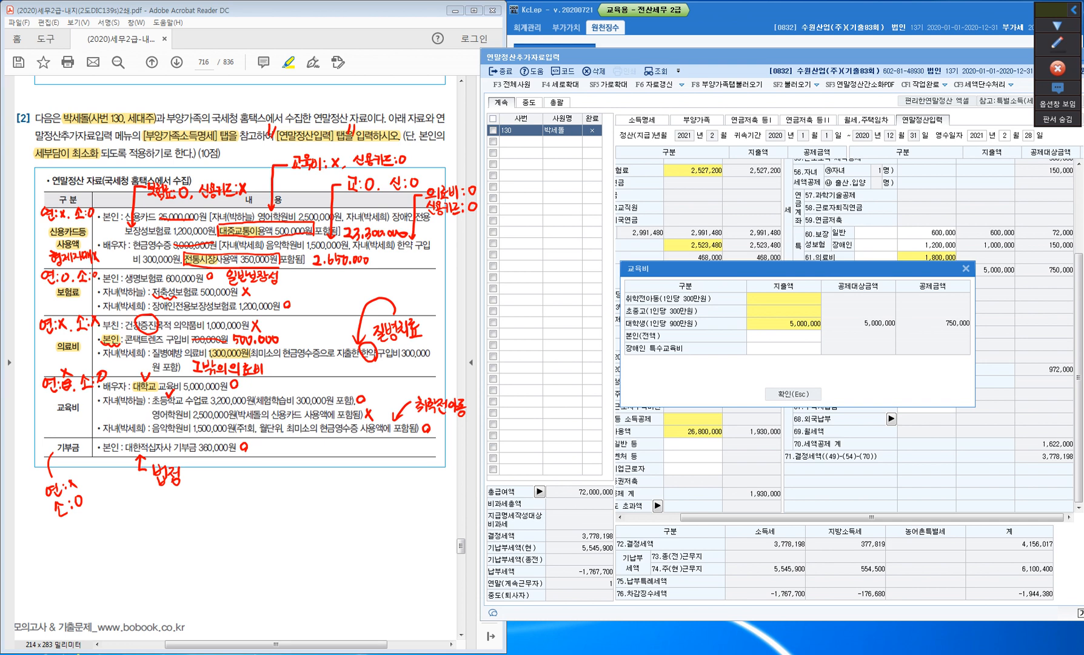
Highlight 초등학교 in the question's 교육비 row and enter 3,200,000 as the 초중고 education expense.
double_click(783, 311)
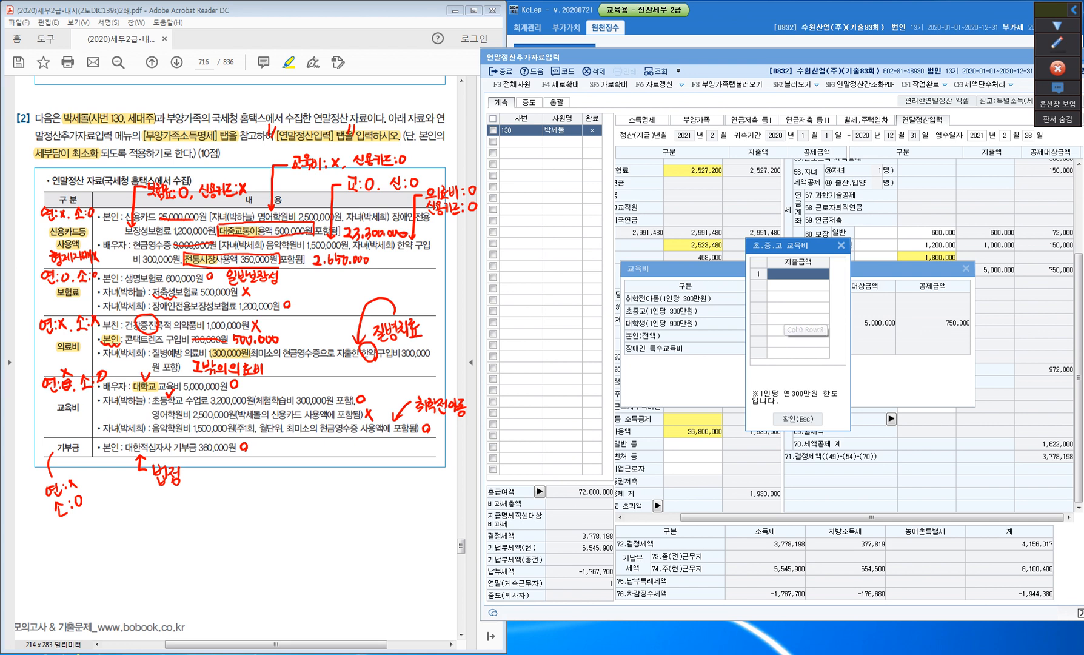
drag(160, 400, 186, 401)
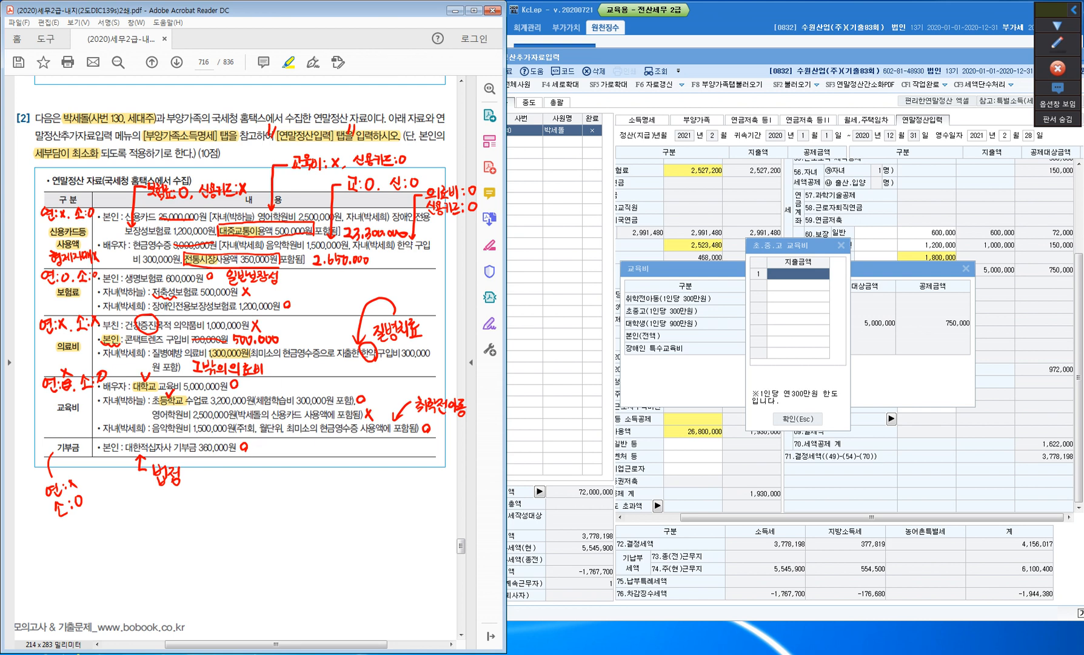
click(787, 275)
text(3)
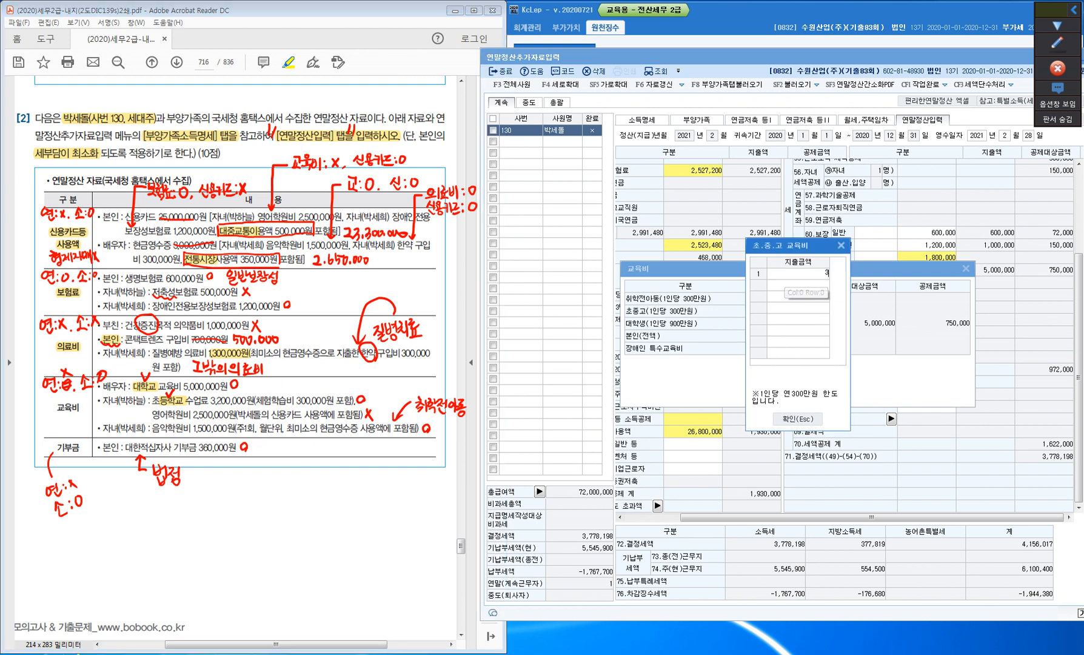
text(,200,000)
key(Return)
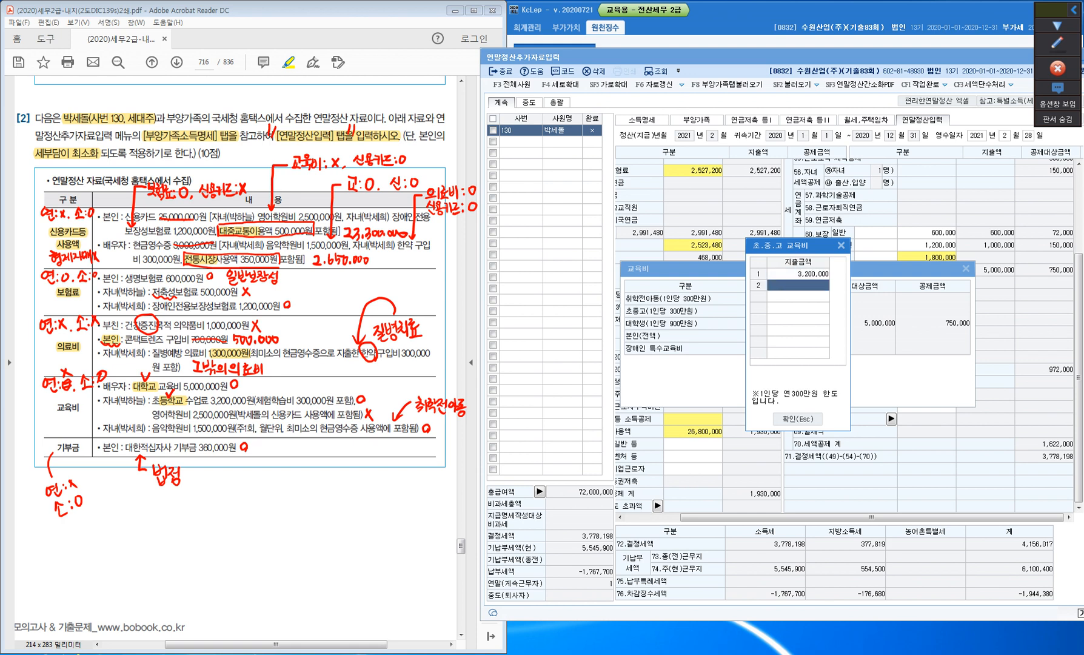
click(798, 419)
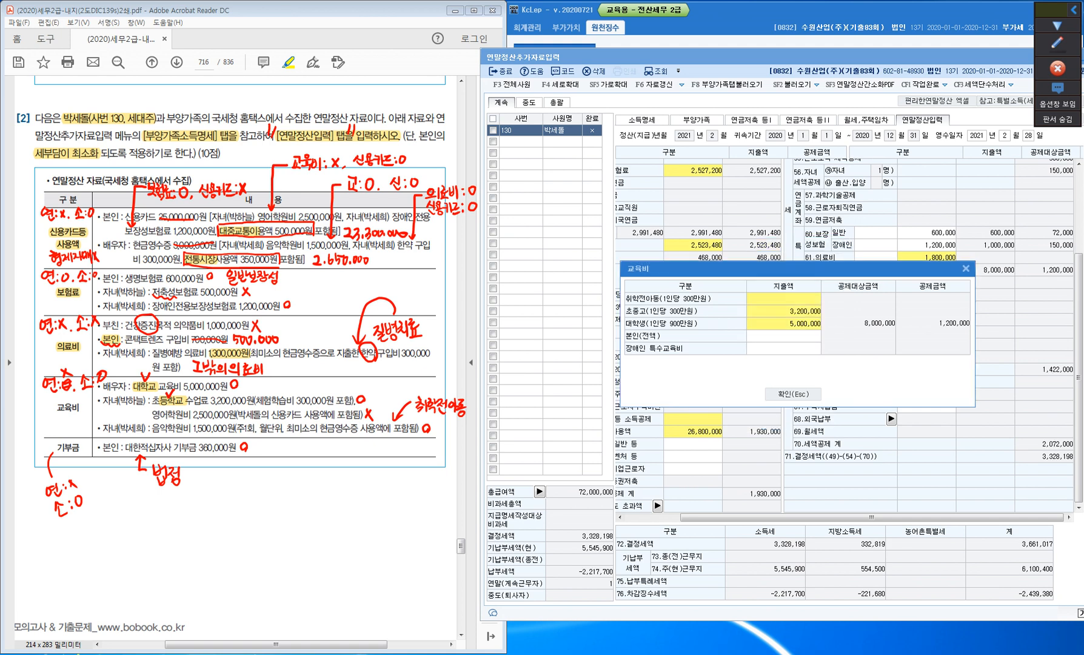
Enter 1,500,000 as the 취학전아동 expense, confirm the 교육비 detail, and highlight 음악학원비 and the 교육비 row label in the question.
click(785, 298)
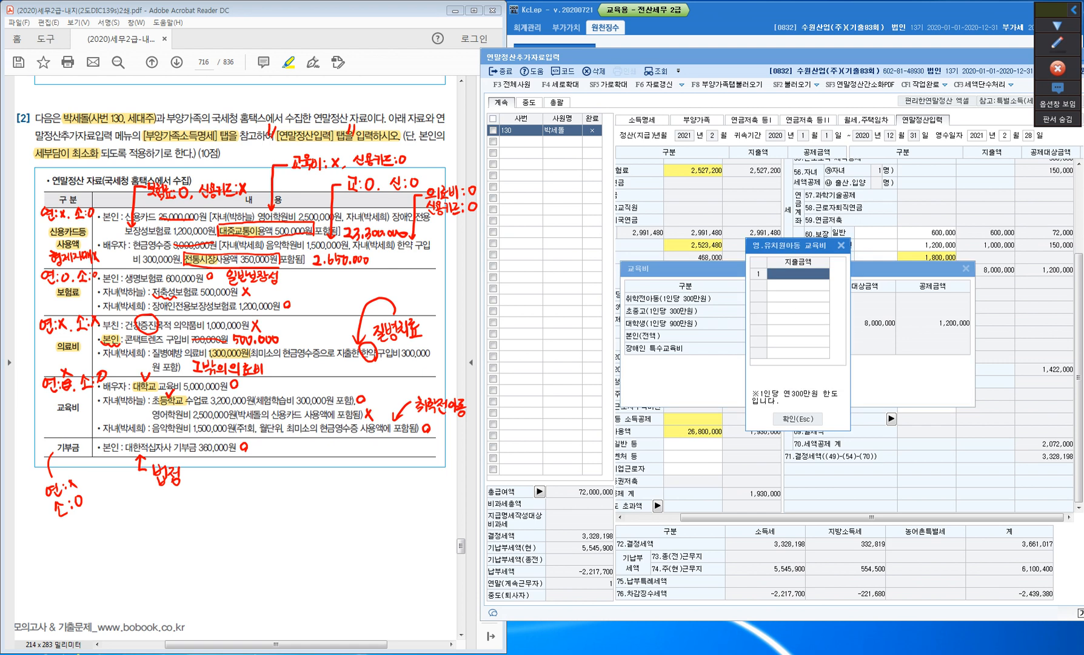
drag(153, 428, 193, 429)
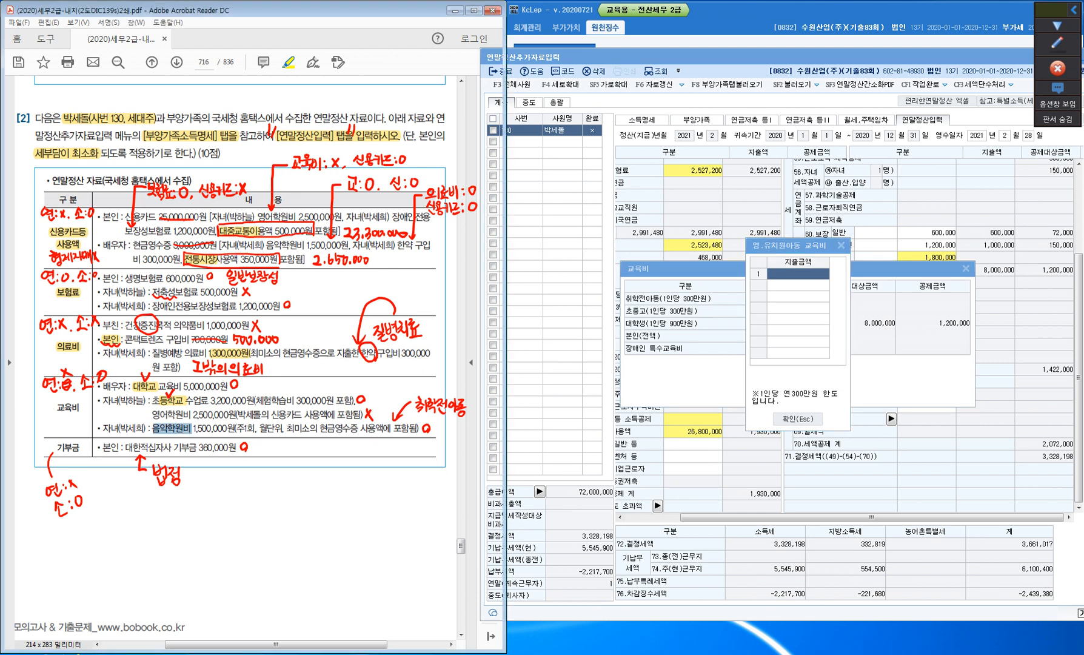
click(795, 274)
text(1500000)
key(Return)
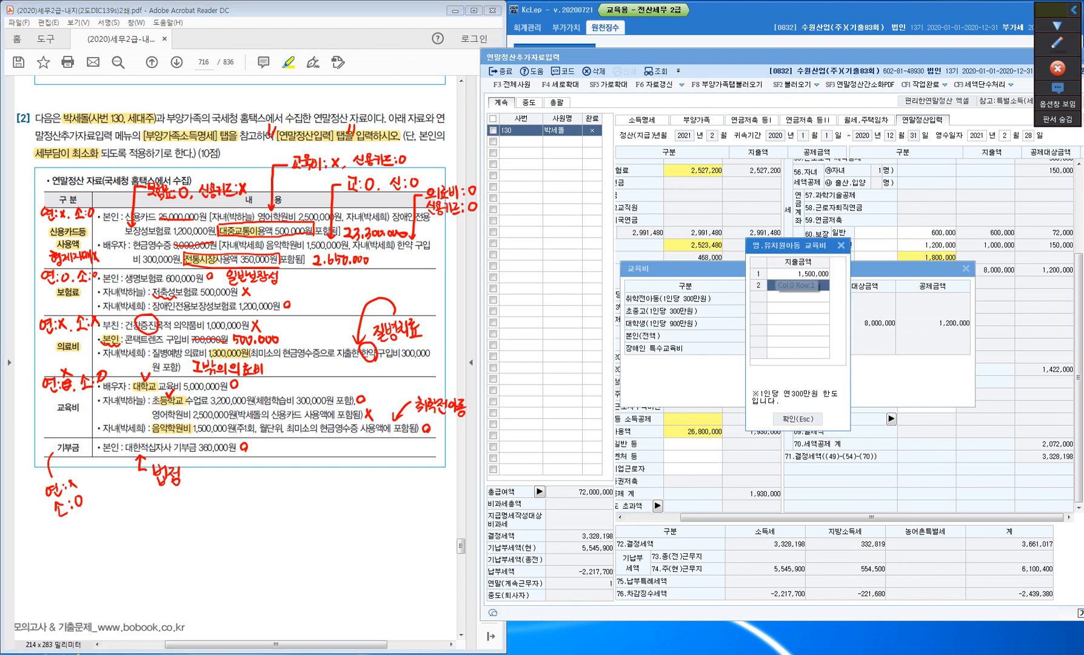
click(797, 418)
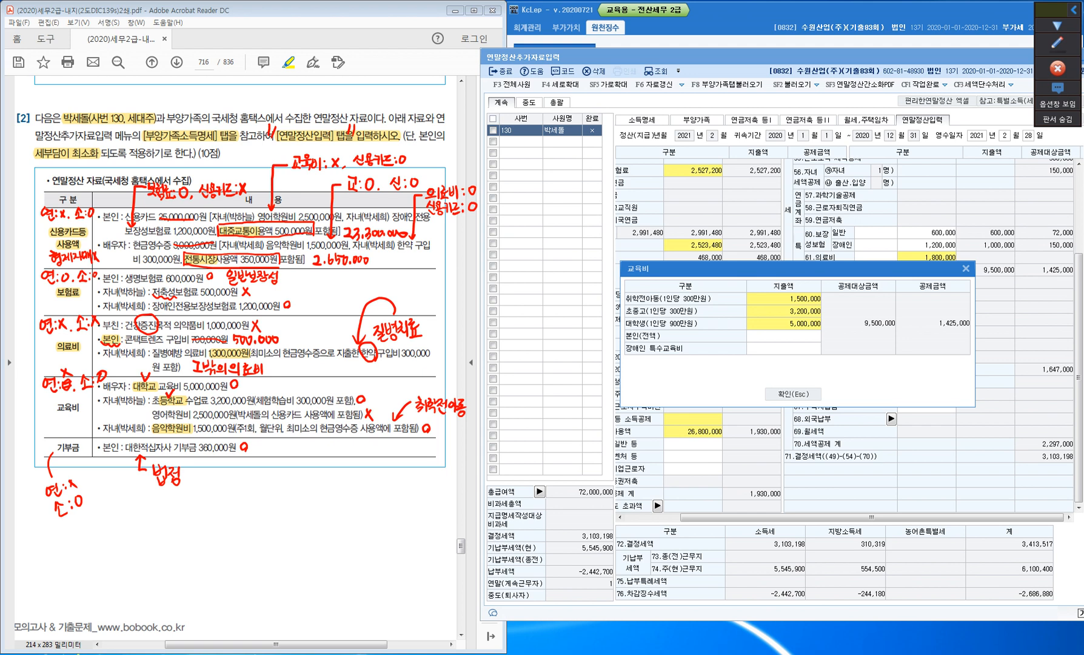
click(792, 394)
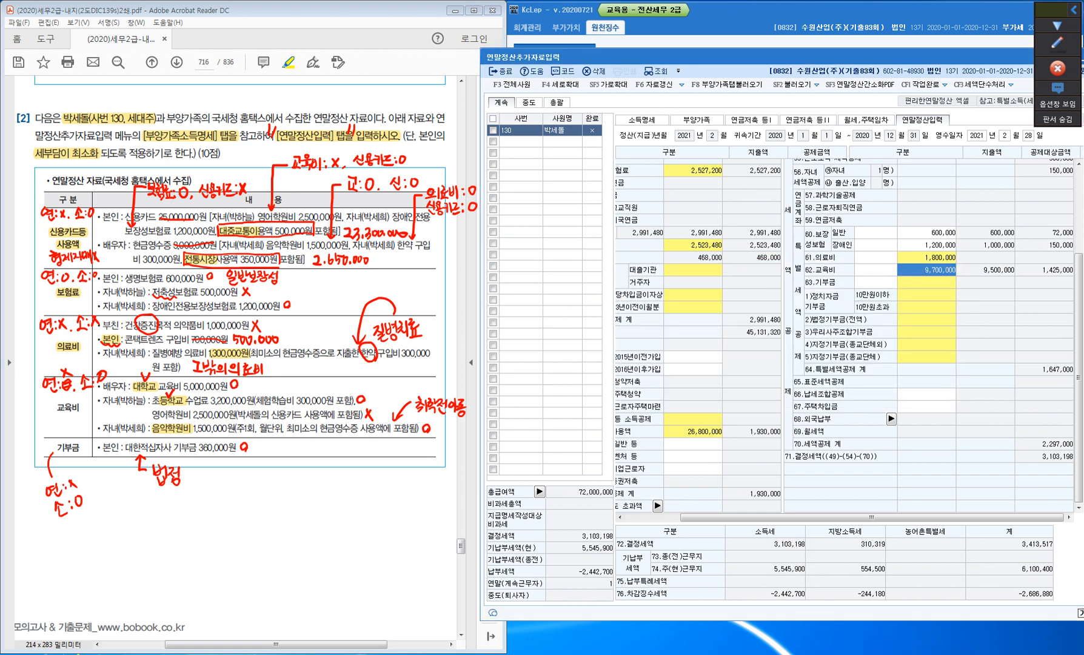
drag(57, 408, 80, 408)
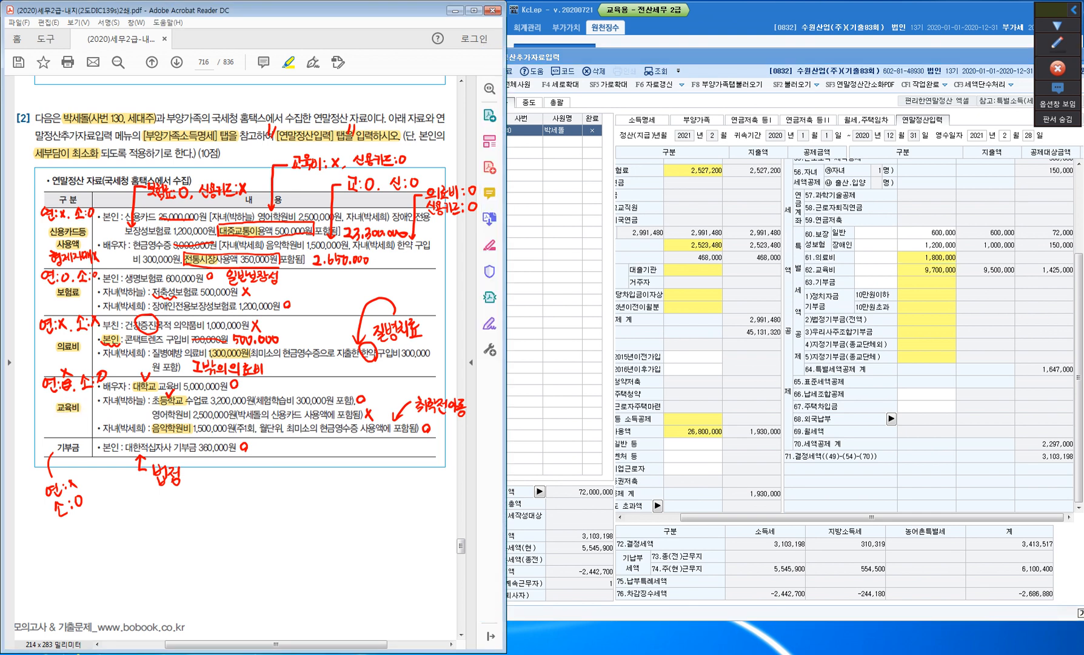
Open the 63.기부금 detail, enter 360,000 as the 법정당해기부금 expense, and confirm it.
click(926, 282)
double_click(926, 282)
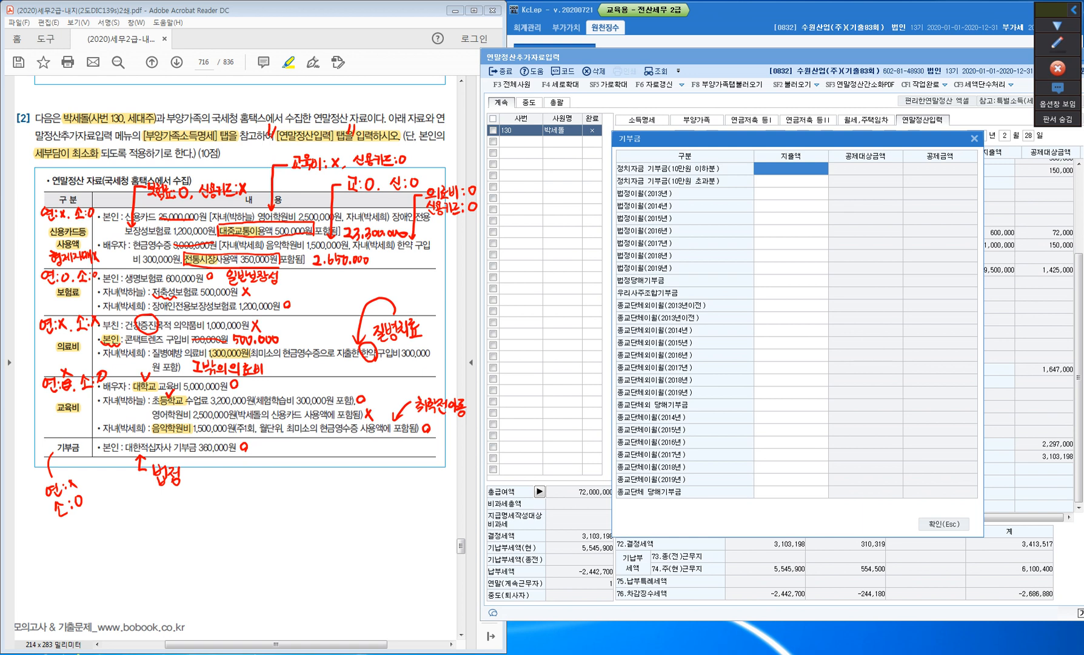
key(ctrl)
key(ctrl)
click(791, 281)
key(ctrl)
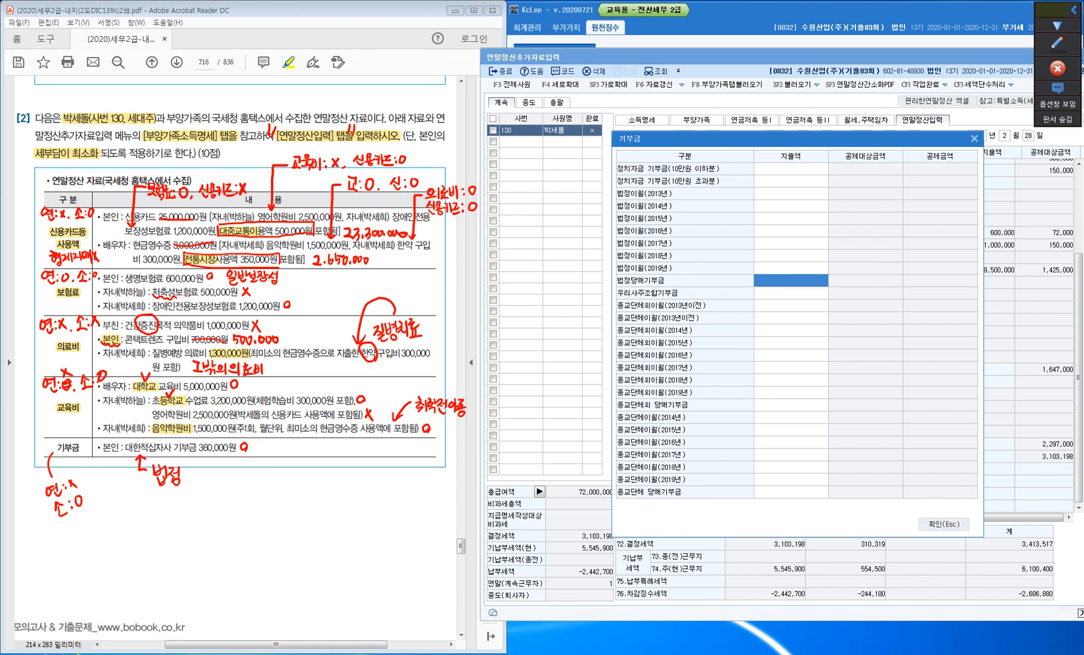
text(3600000)
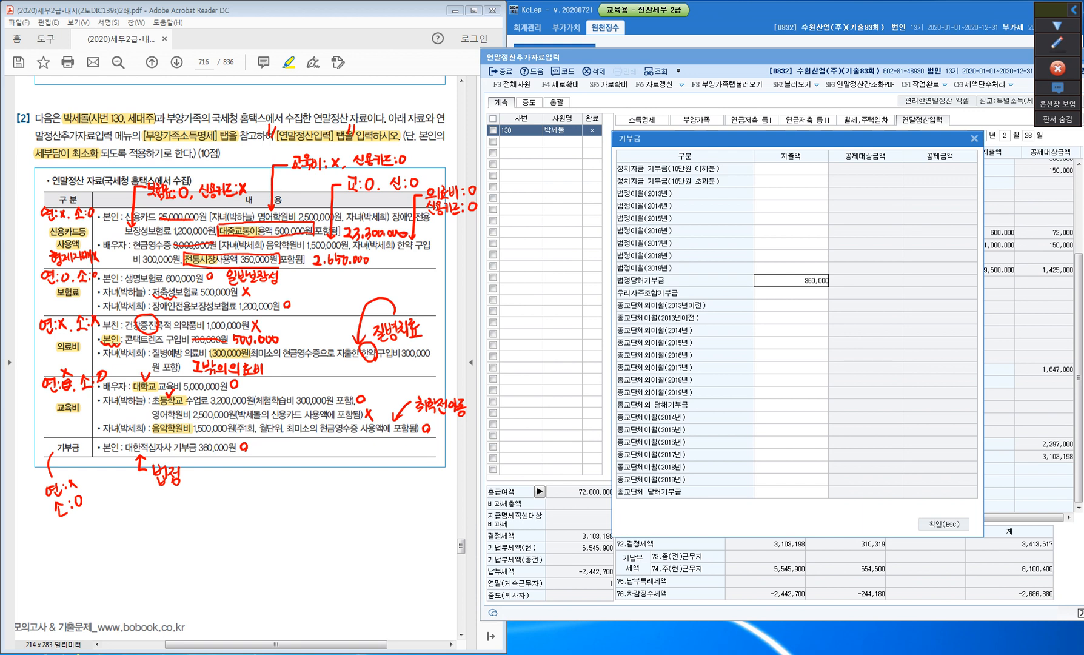
key(Return)
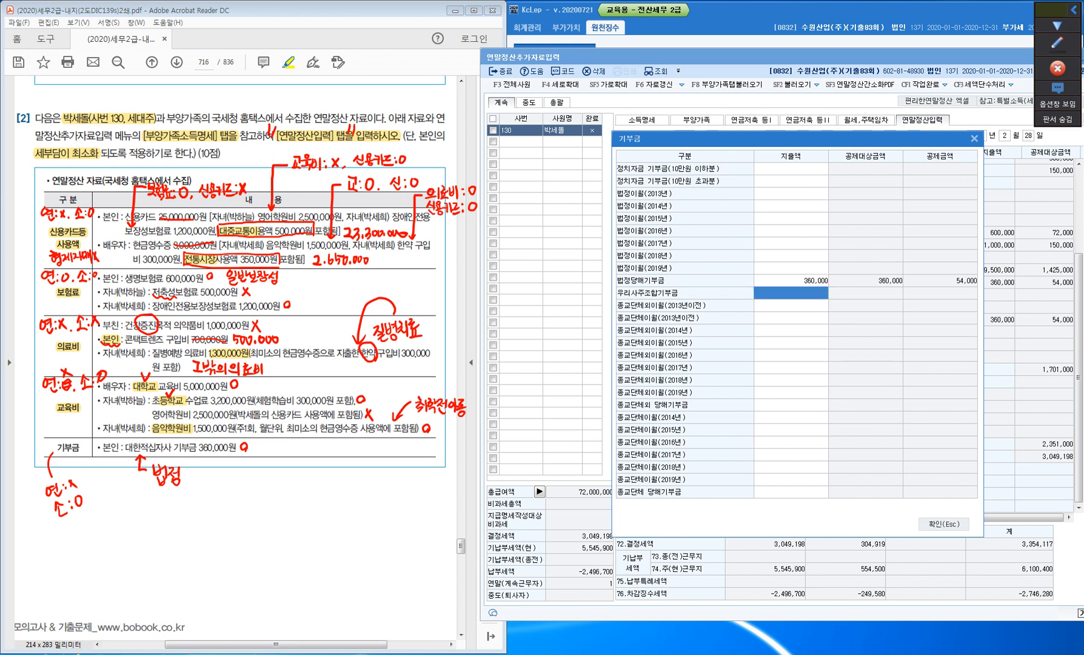
key(ctrl)
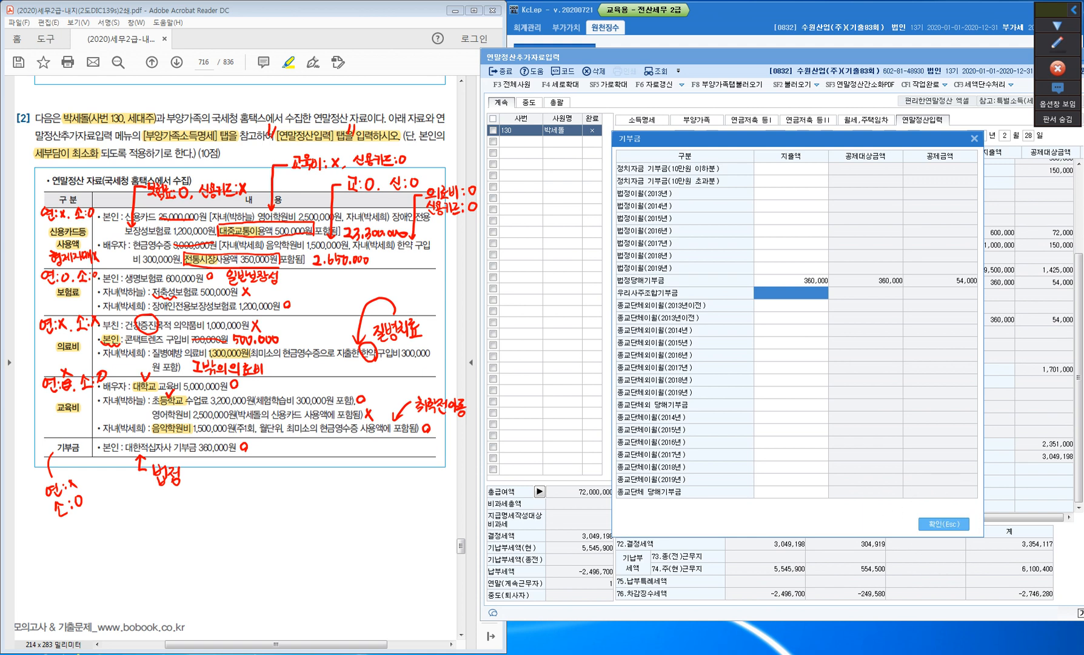
click(943, 524)
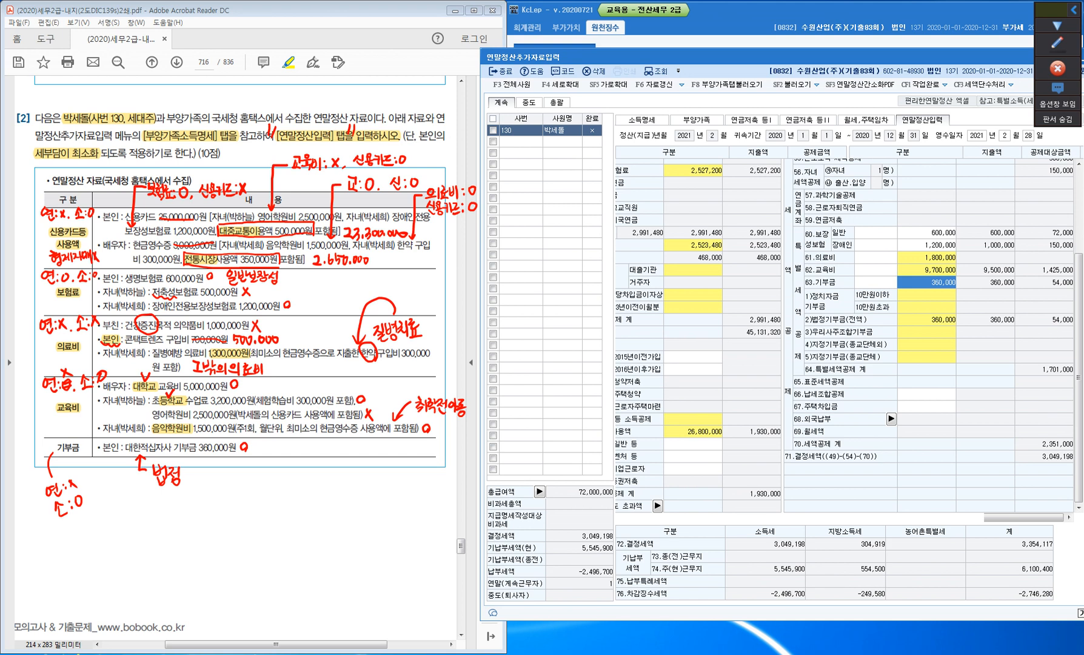
Highlight (10점) at the end of the question text and close 연말정산추가자료입력.
drag(198, 153, 224, 153)
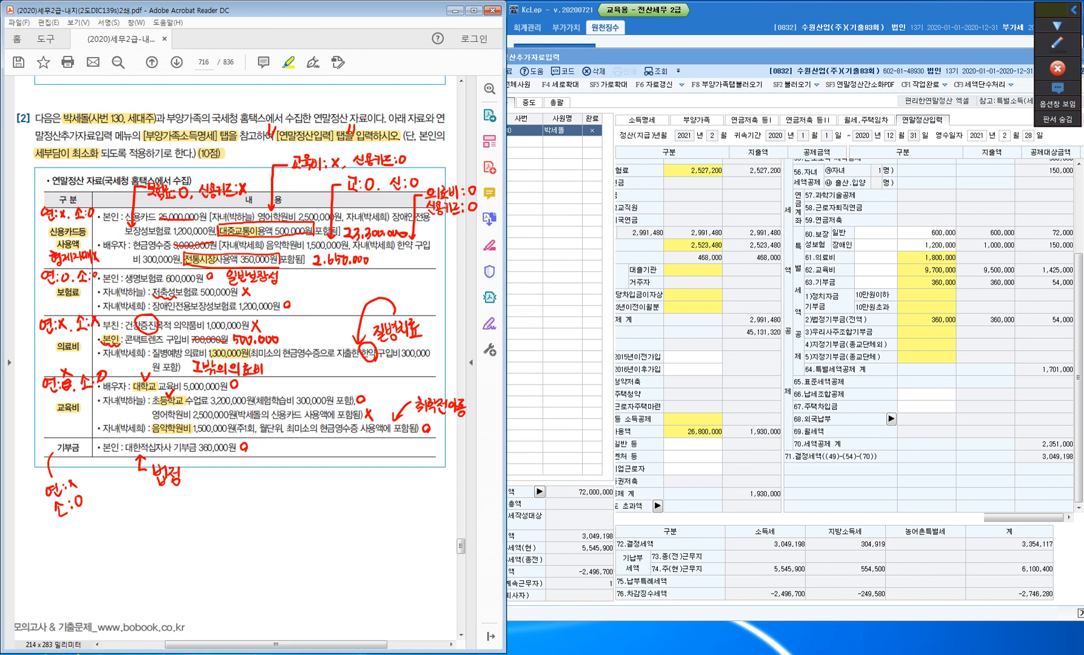
click(536, 58)
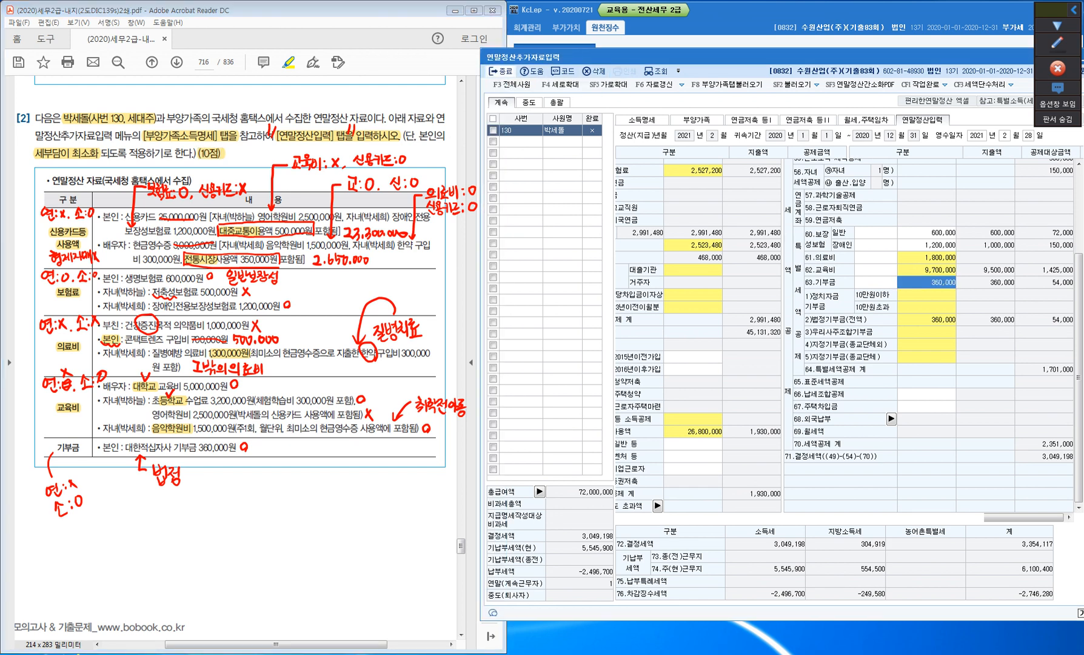
click(501, 71)
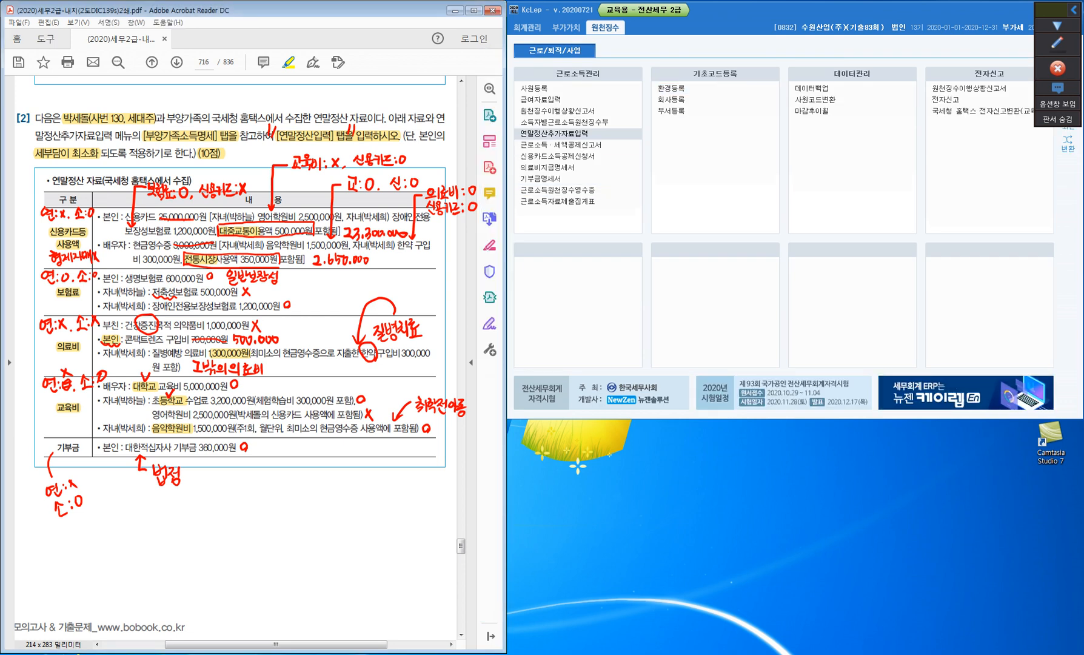